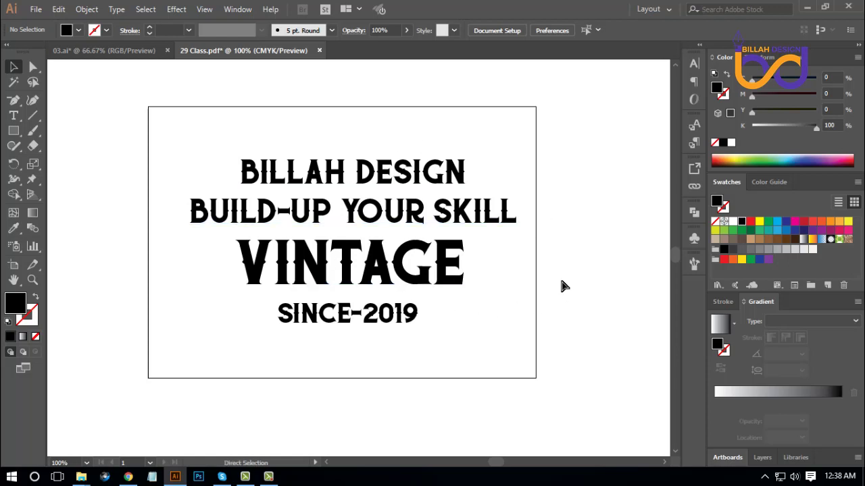
Step: Move the four-line badge text block left off the artboard, leaving the artboard empty
key("ctrl+minus")
left_click_drag(291, 201, 506, 395)
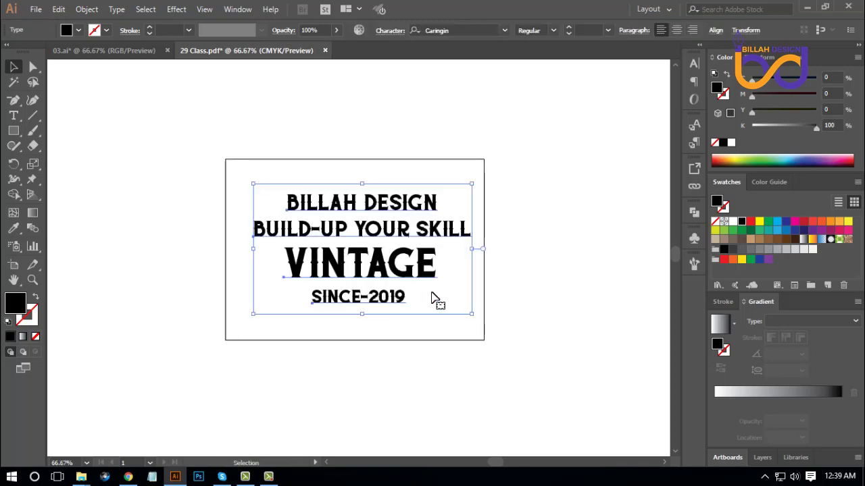
left_click_drag(409, 277, 159, 241)
Step: Draw a circle of about 215 pt in the middle of the empty artboard
left_click(442, 274)
key("ctrl+1")
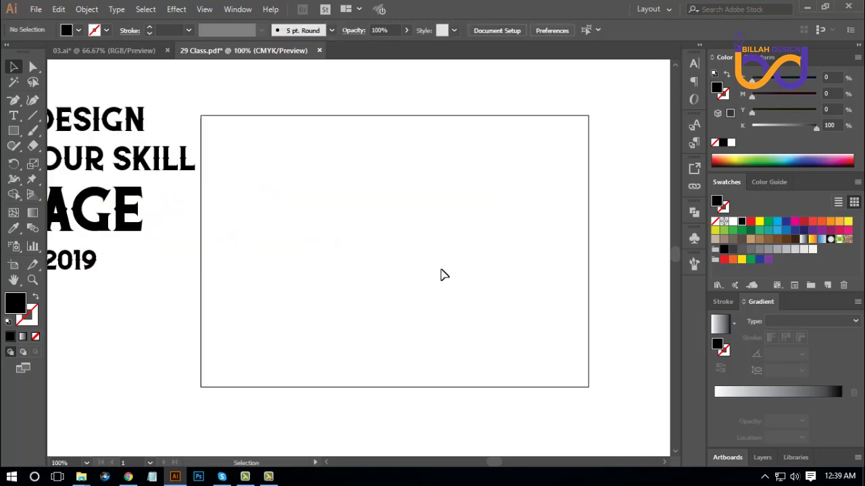
left_click_drag(453, 251, 431, 249)
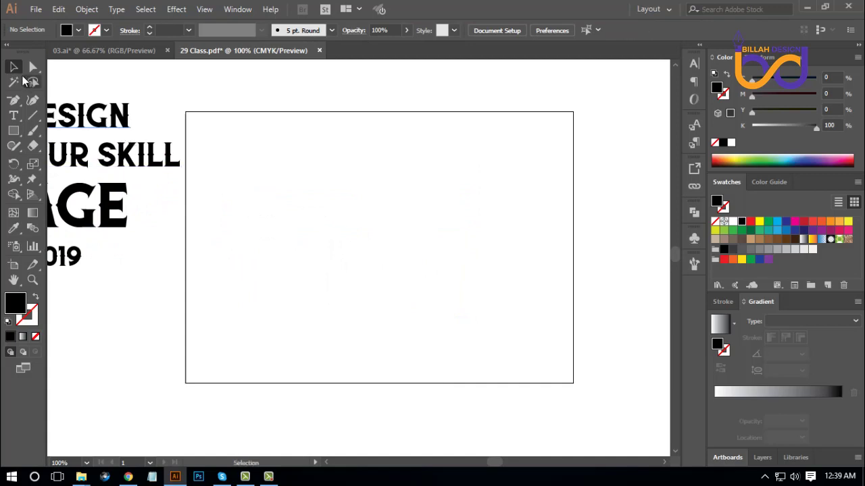
left_click(14, 132)
left_click_drag(17, 138, 48, 159)
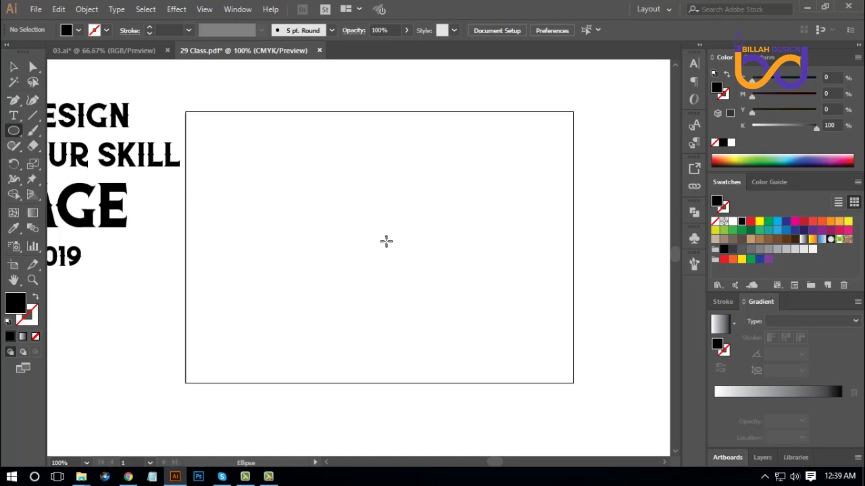
left_click_drag(379, 227, 440, 295)
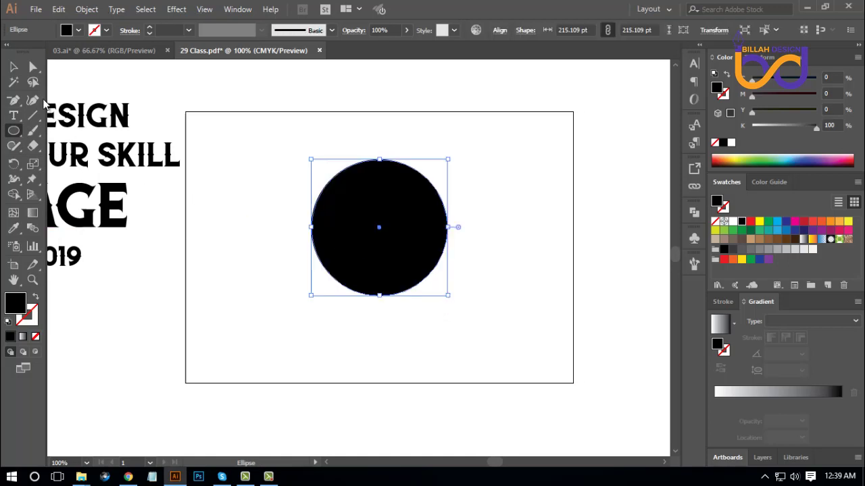
Step: Fill the circle light gray (30% black) with no stroke
left_click(13, 66)
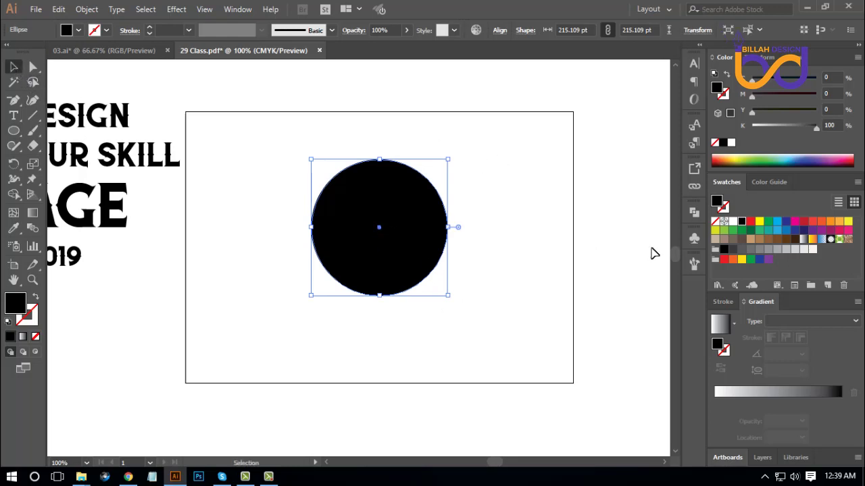
left_click(777, 249)
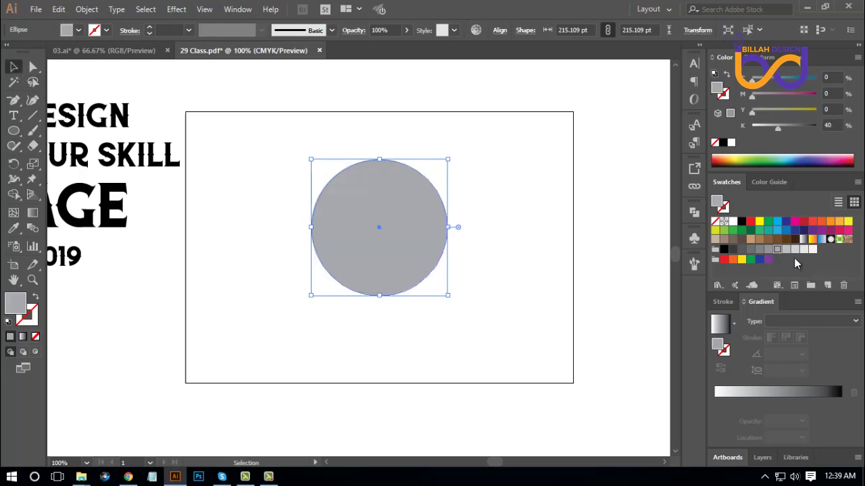
left_click(786, 249)
left_click(444, 286)
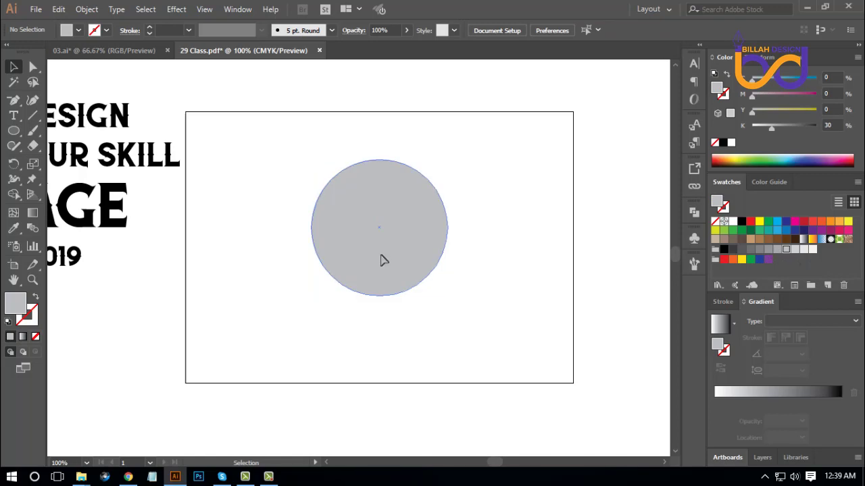
key("ctrl+equal")
left_click_drag(561, 214, 525, 257)
left_click(431, 261)
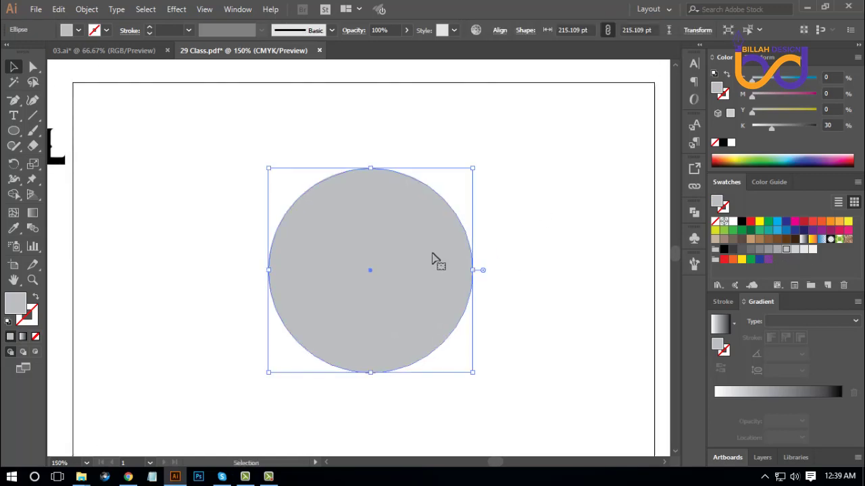
Step: Apply Effect > Distort & Transform > Zig Zag to the circle with Preview on
left_click(178, 10)
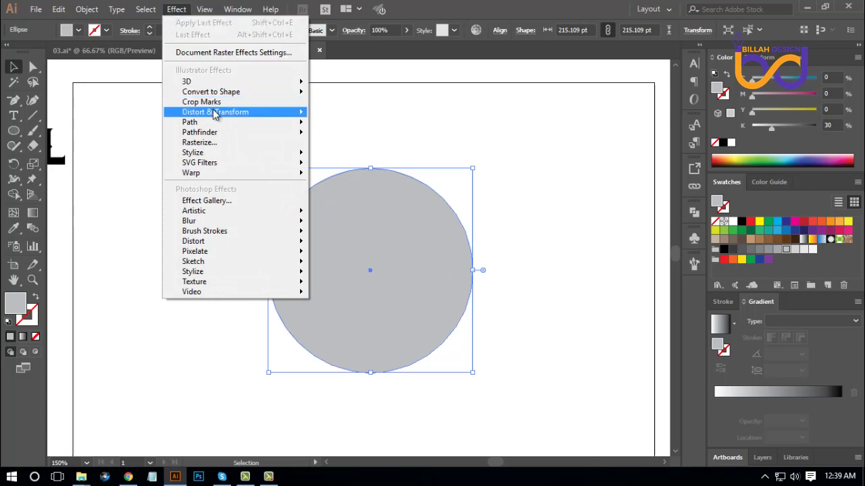
mouse_move(215, 112)
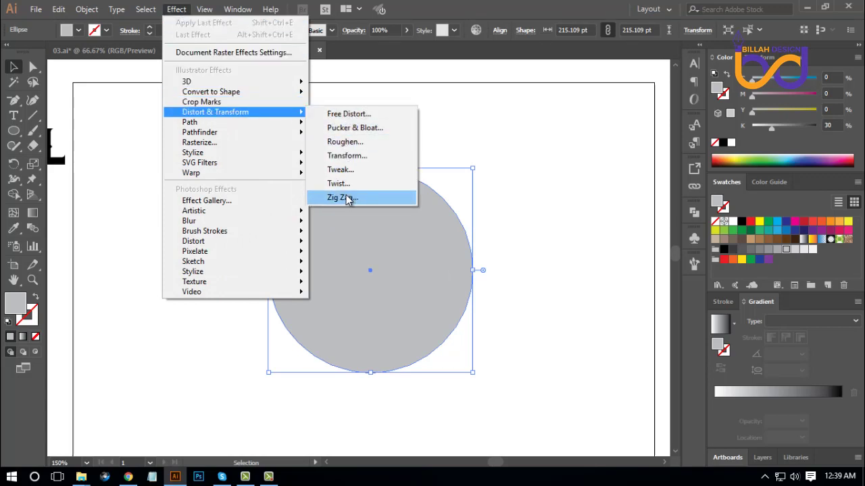
left_click(344, 198)
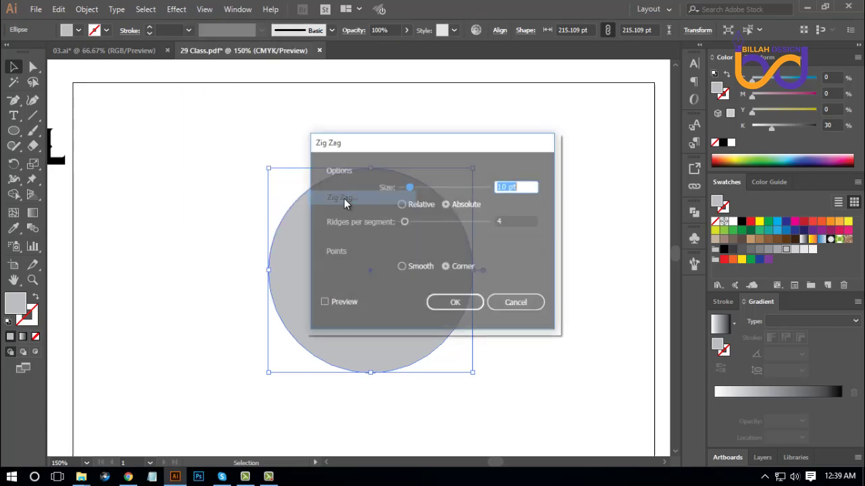
left_click_drag(421, 145, 632, 130)
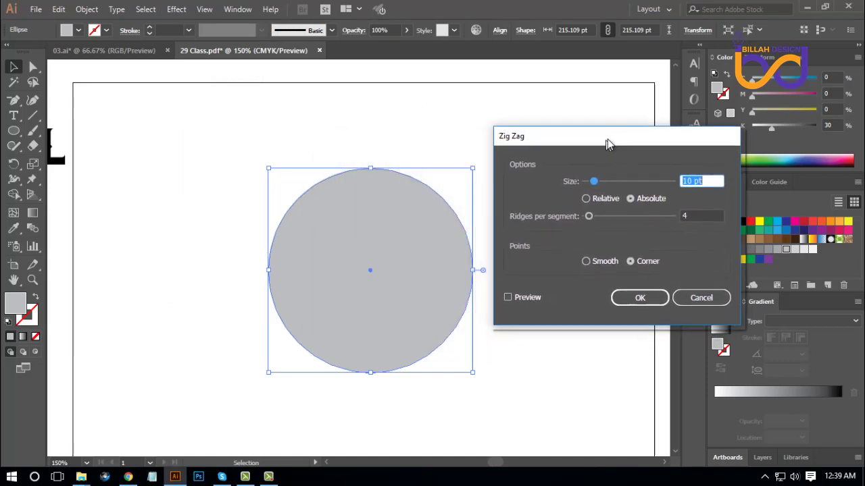
left_click(536, 283)
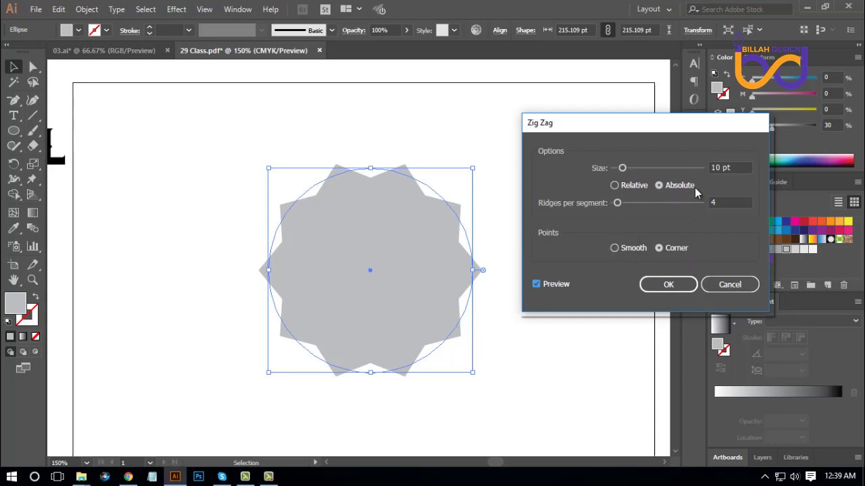
Step: Set the Zig Zag size to 8 pt, settling on Absolute rather than Relative
mouse_move(622, 170)
left_mouse_down()
mouse_move(643, 173)
mouse_move(620, 173)
left_mouse_up()
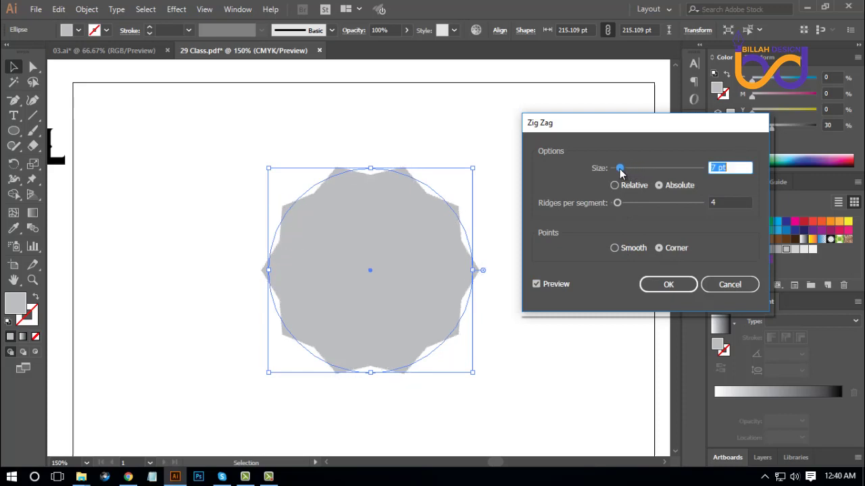
left_click(660, 187)
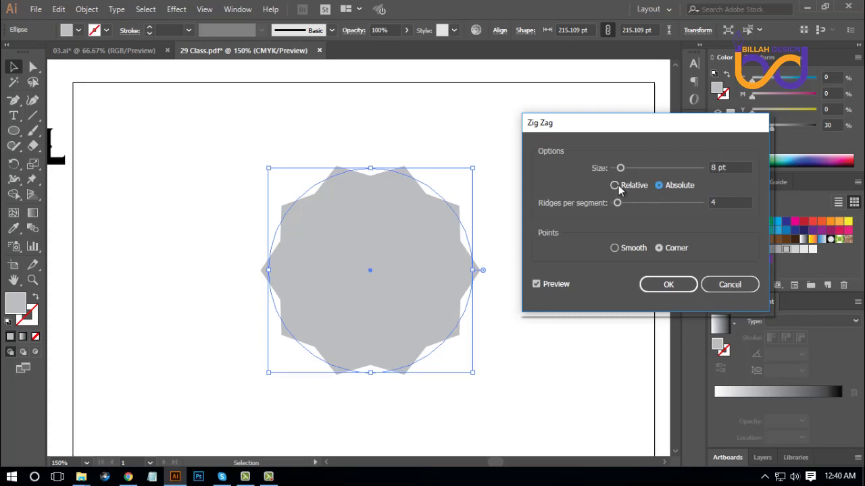
left_click(616, 186)
left_click(658, 186)
left_click(615, 185)
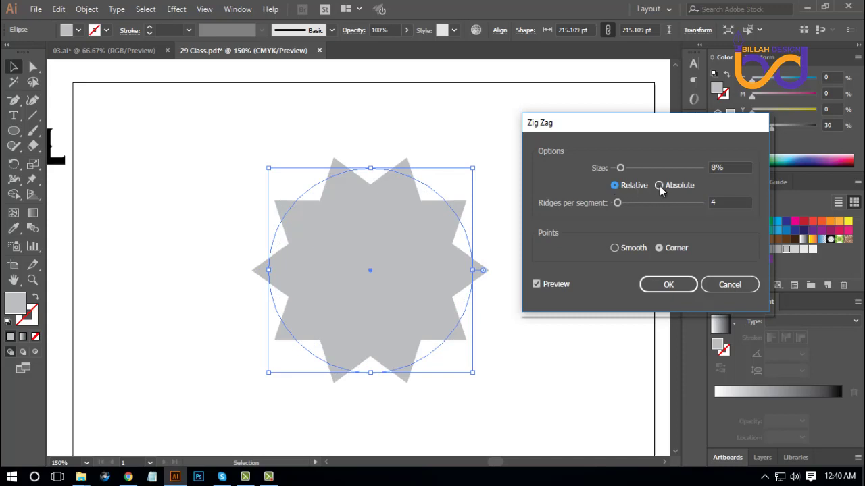
left_click(660, 186)
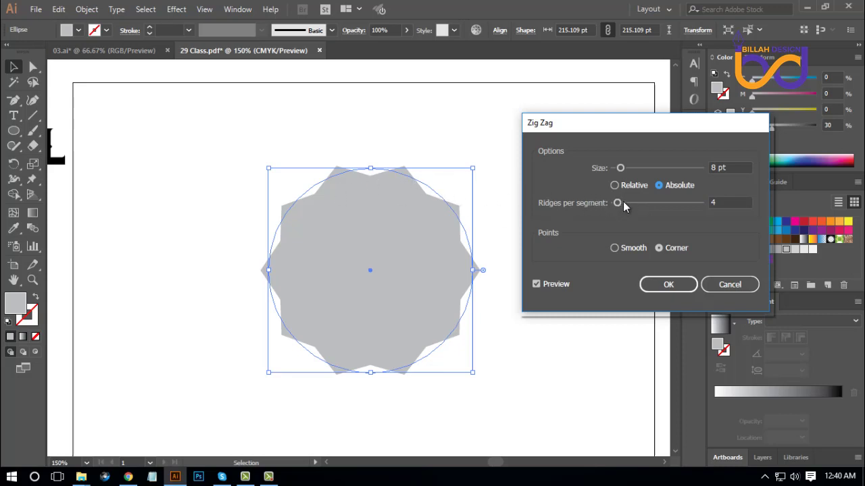
Step: Raise the Zig Zag ridges per segment to 10
left_click(737, 203)
key("Up")
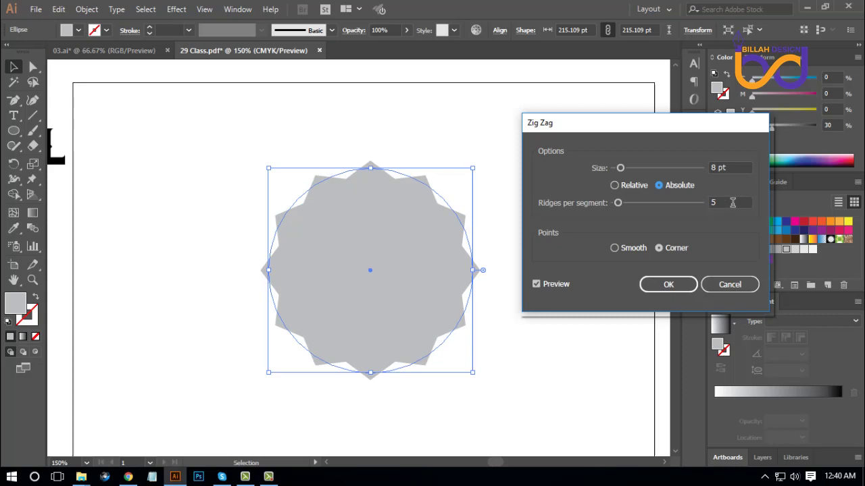
left_click(722, 202)
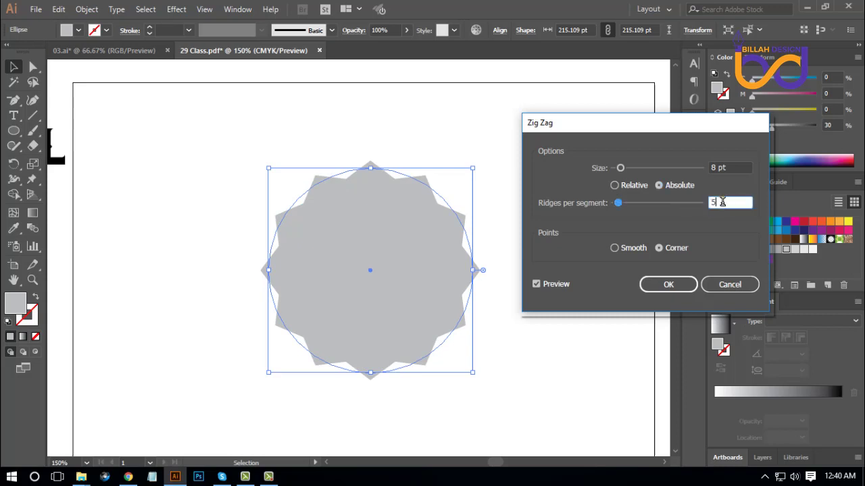
key("Up")
key("Up")
key("Up")
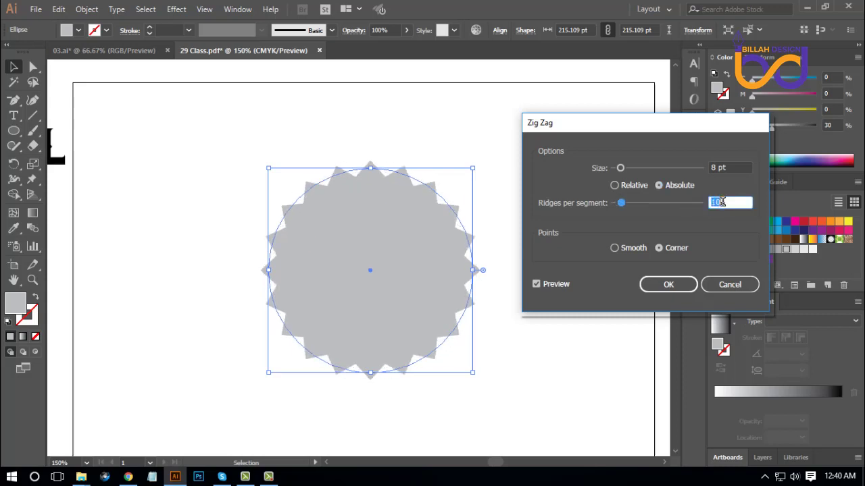
key("Up")
key("Up")
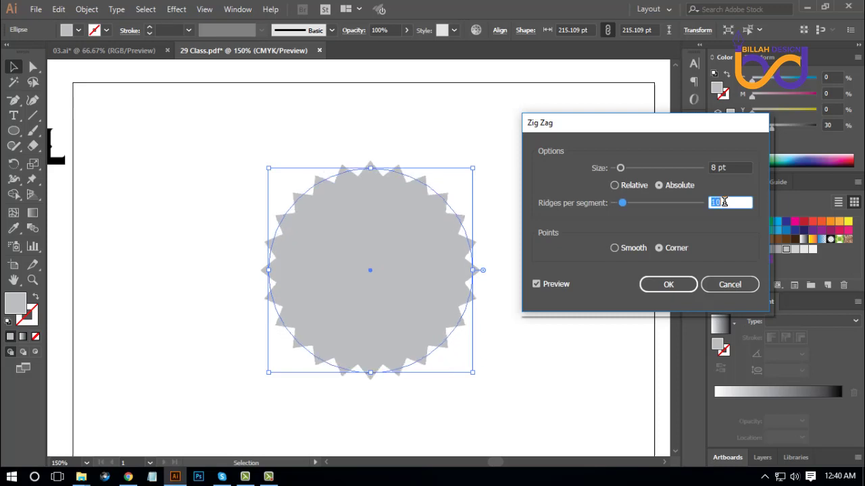
key("Up")
key("Up")
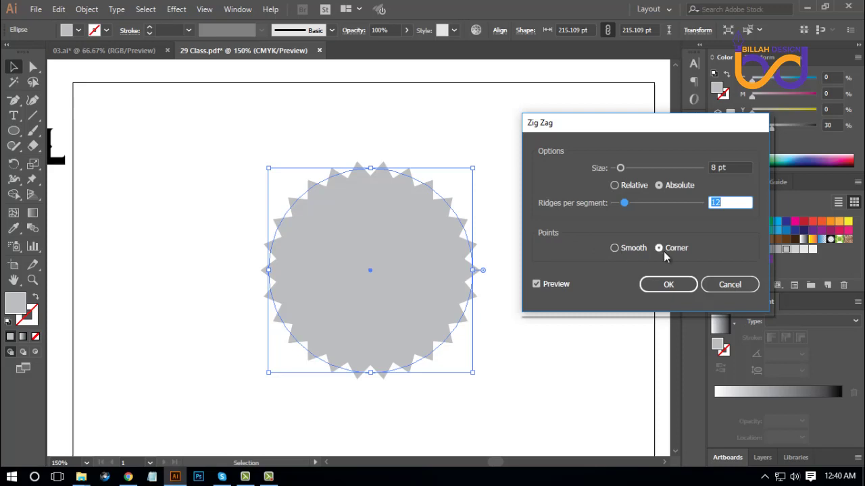
Step: Choose Smooth points, lower the Zig Zag size to 3 pt, and apply it
left_click(615, 248)
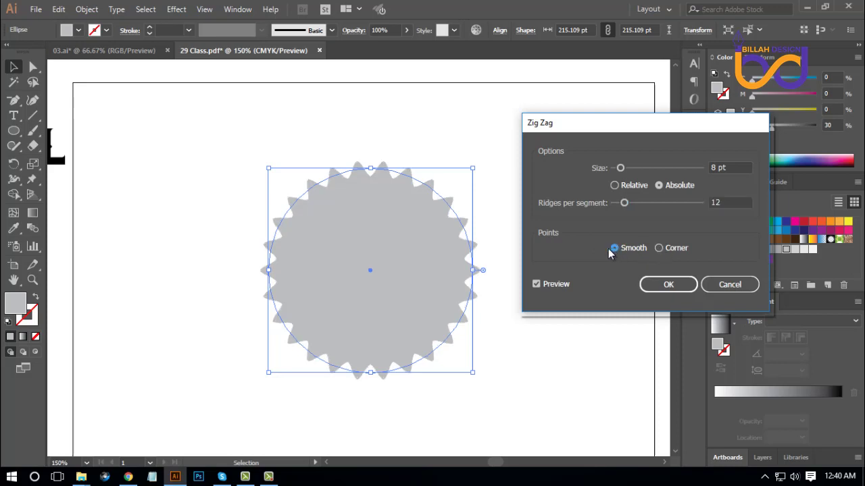
left_click(658, 249)
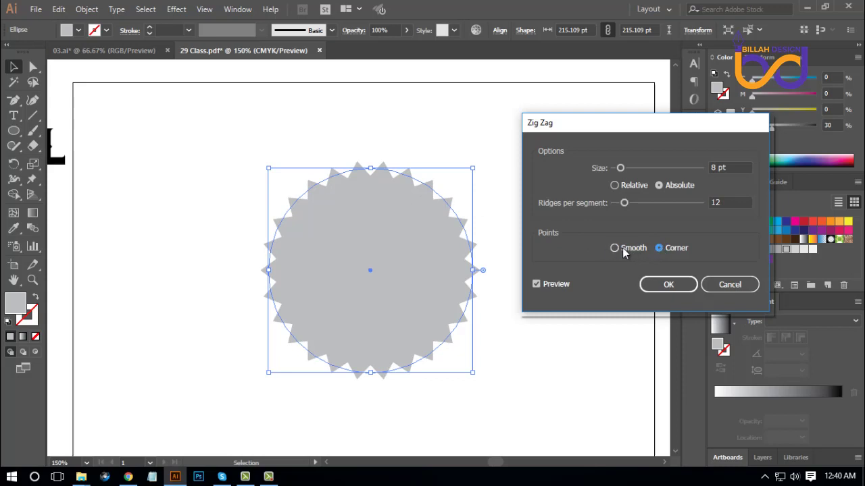
left_click(615, 248)
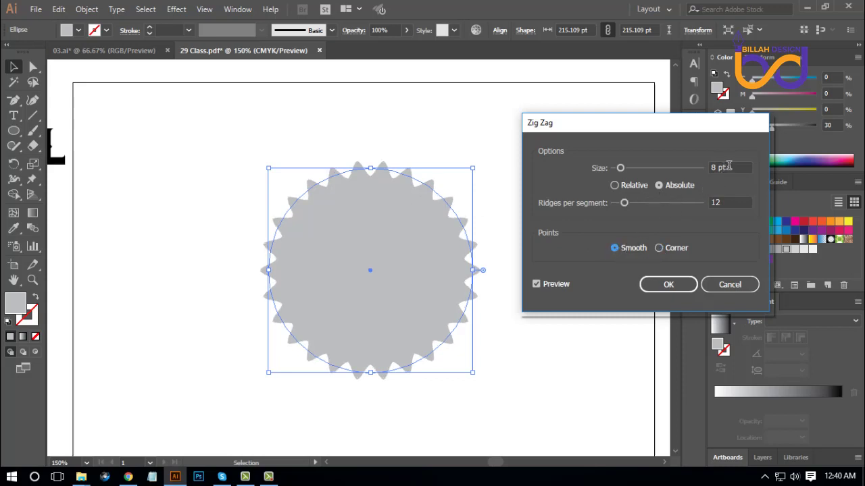
key("Down")
key("Down")
key("Down")
key("Down")
key("Down")
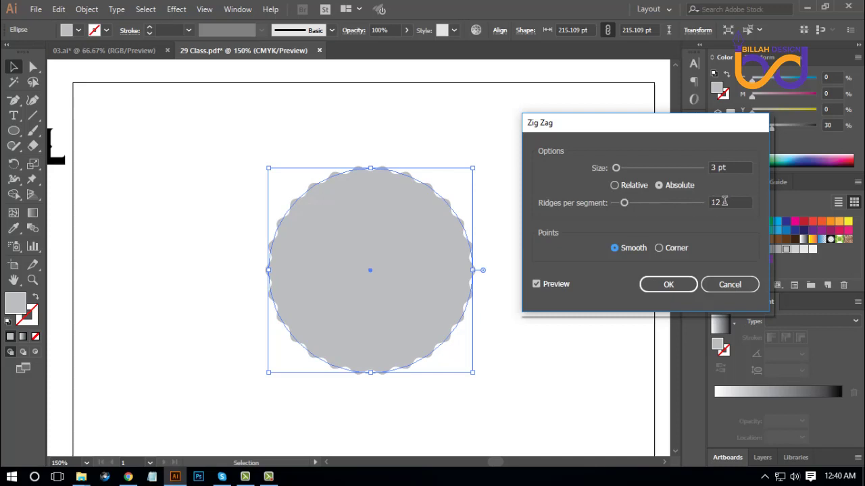
key("Down")
key("Down")
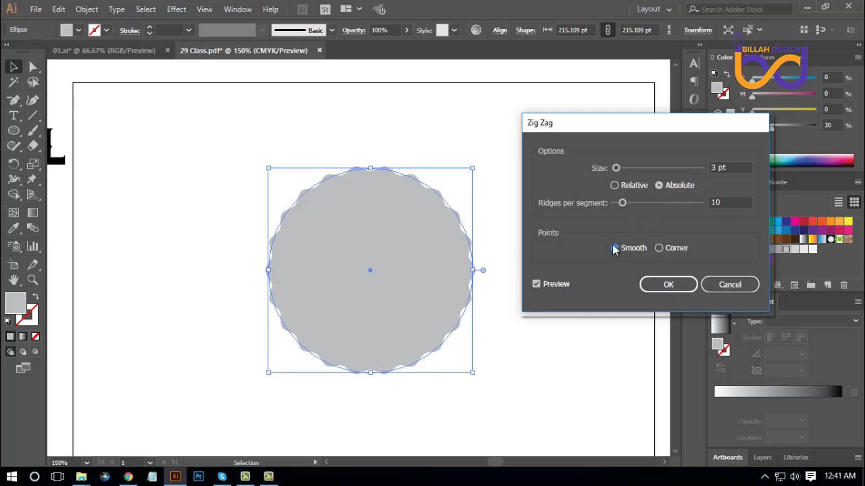
left_click(677, 286)
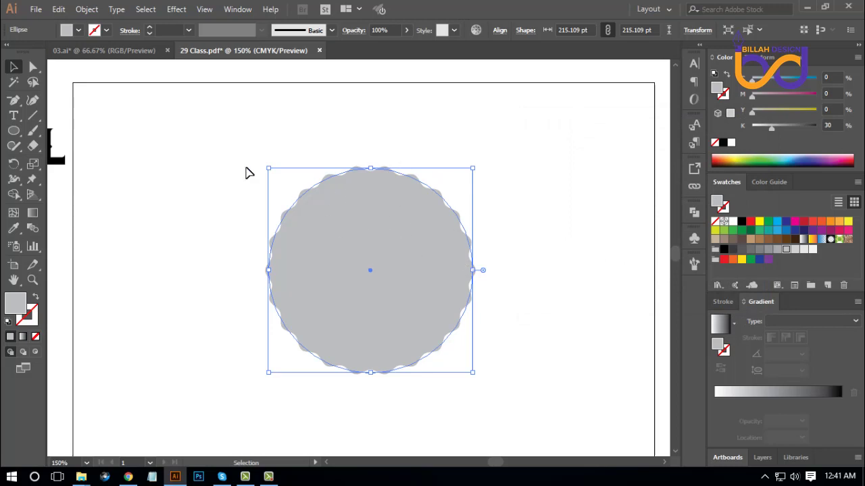
Step: Expand the scalloped circle's appearance into a plain path
left_click(87, 9)
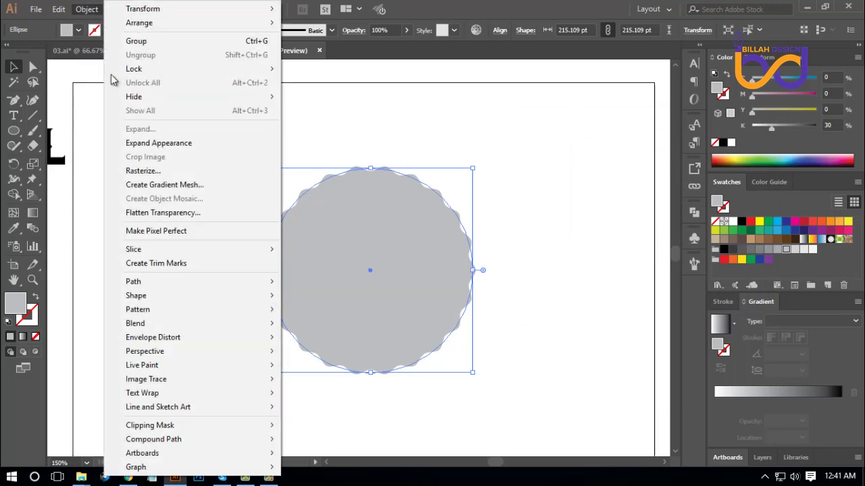
left_click(162, 143)
left_click(552, 271)
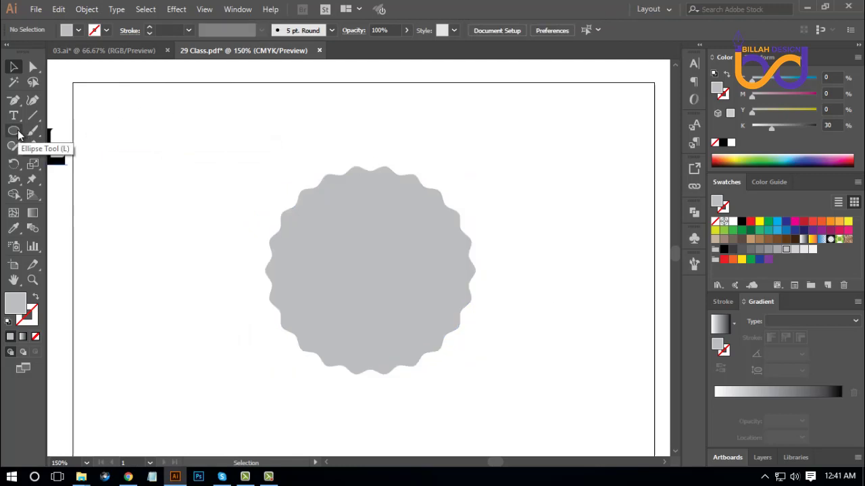
Step: Draw a centred circle inside the badge with no fill and a white stroke
left_click(15, 131)
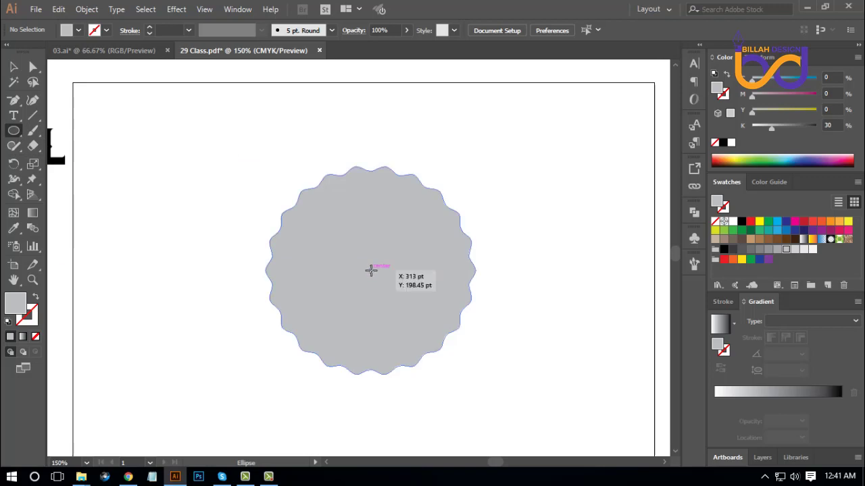
left_click_drag(372, 272, 458, 346)
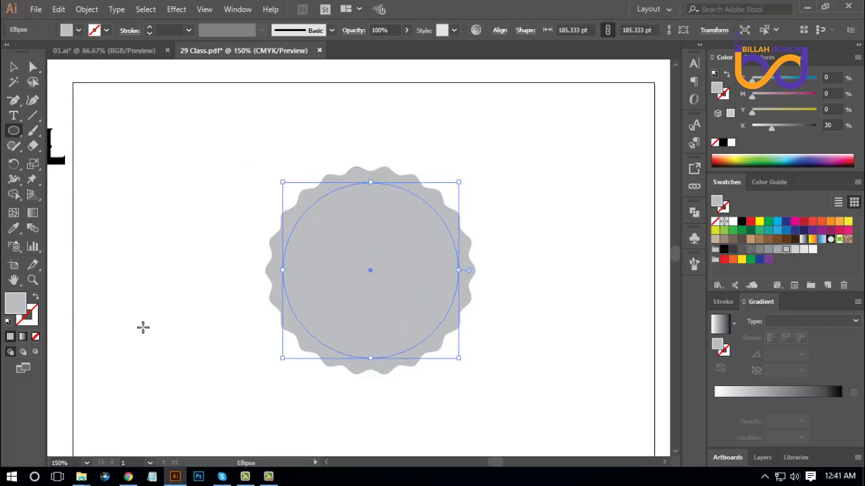
left_click(37, 299)
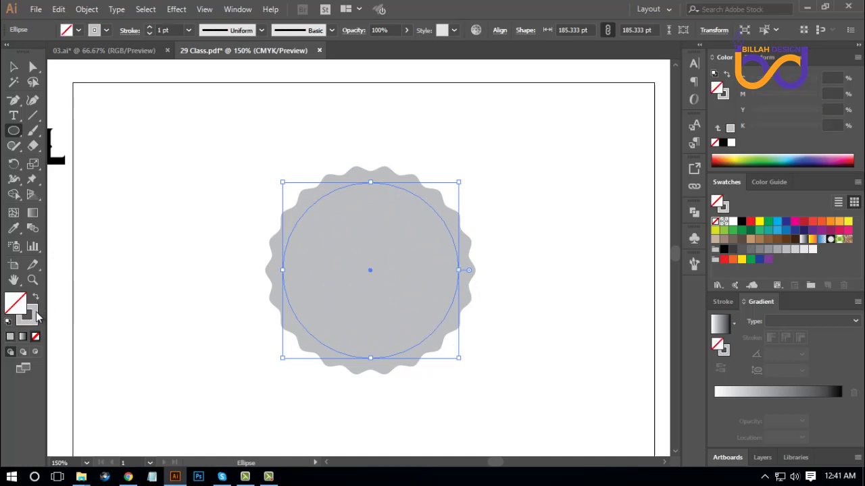
left_click(35, 315)
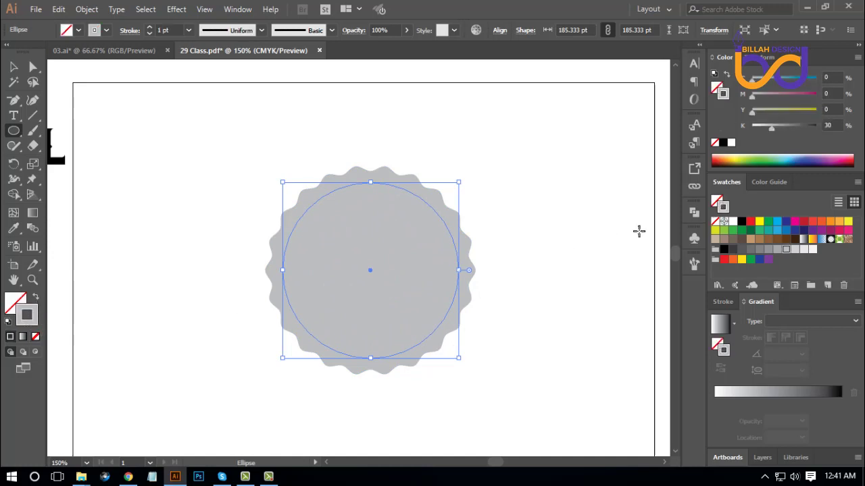
left_click(733, 222)
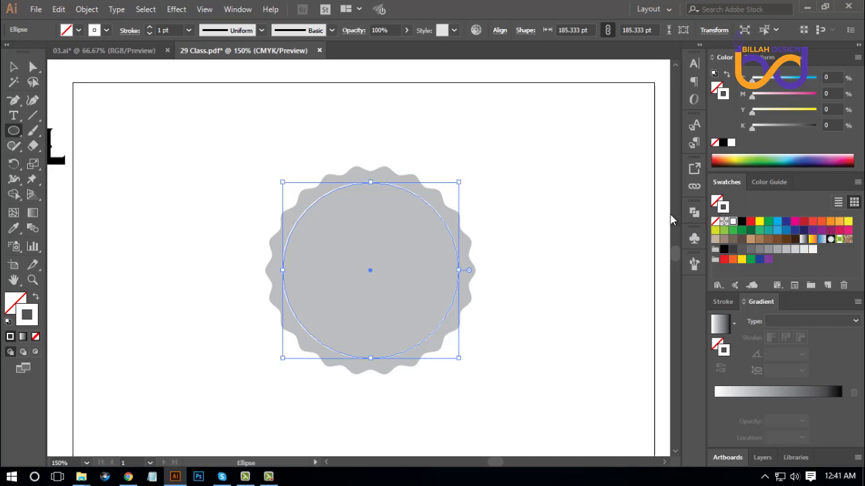
left_click(11, 68)
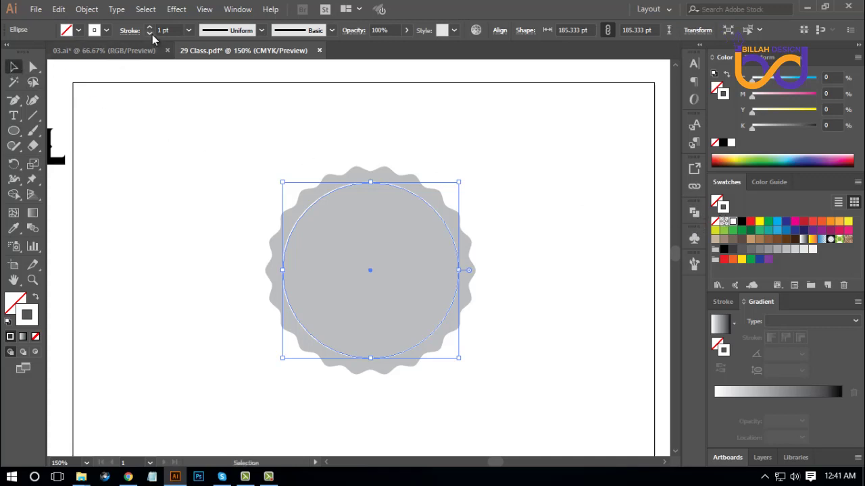
Step: Slightly resize the white inner ring to about 185 pt and return to 100% zoom
scroll(162, 27, "up", 1)
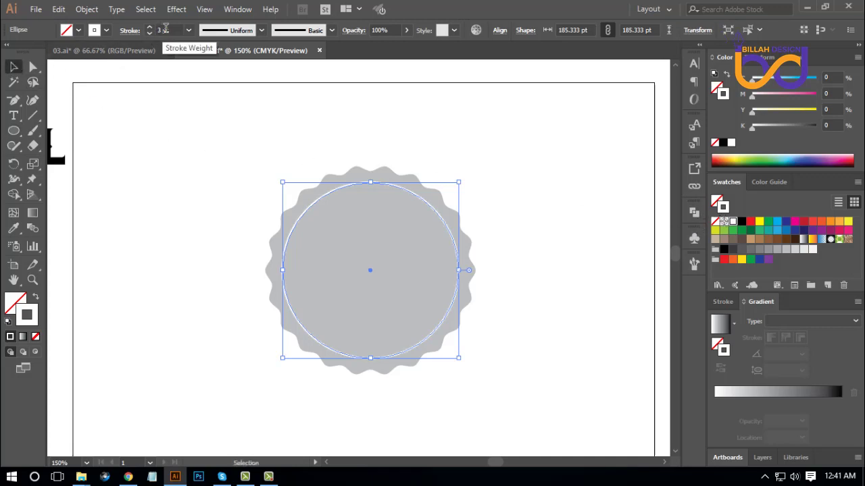
left_click(187, 196)
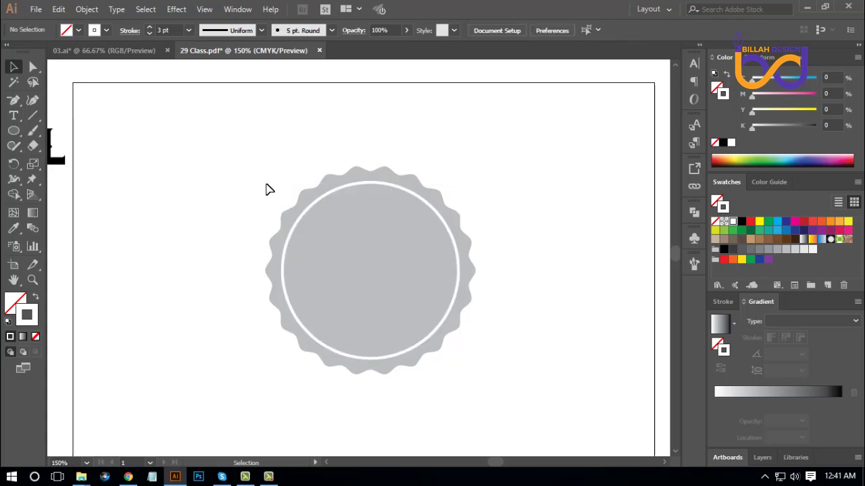
left_click_drag(203, 147, 416, 294)
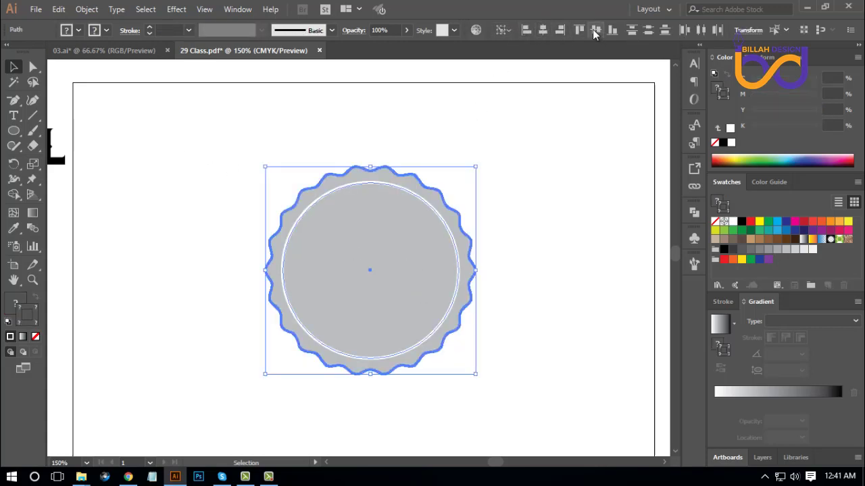
key("ctrl+shift+a")
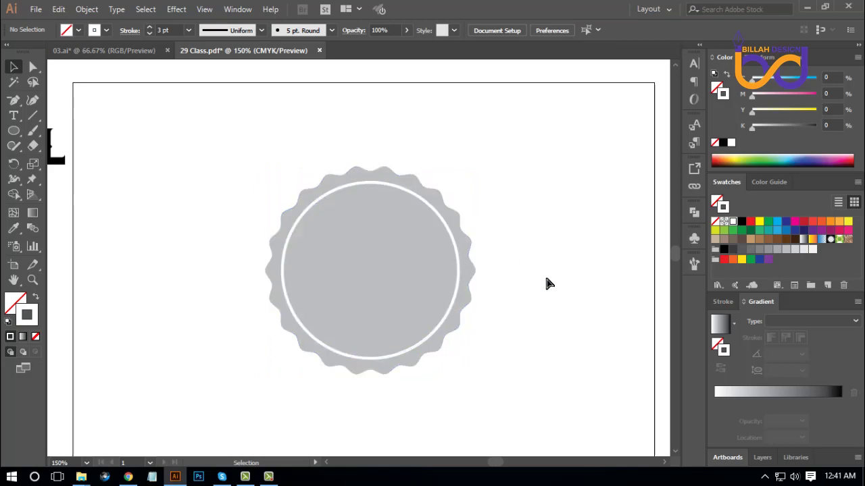
key("ctrl+plus")
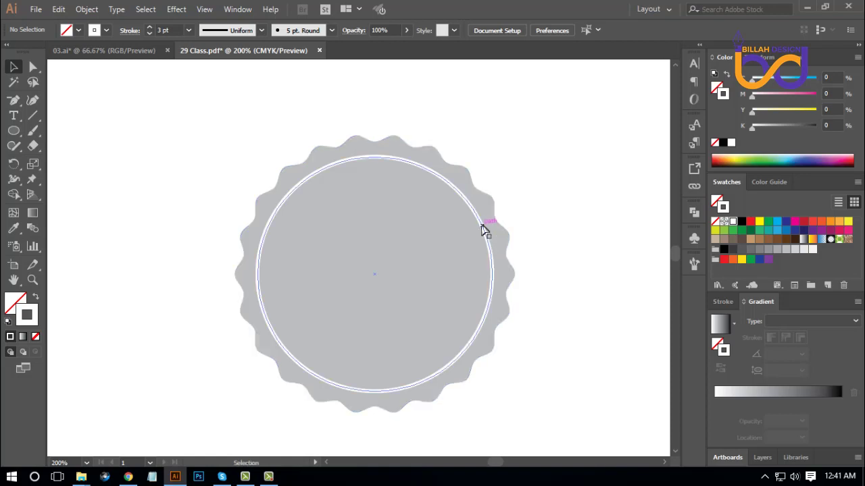
left_click(483, 229)
left_click_drag(494, 158, 497, 154)
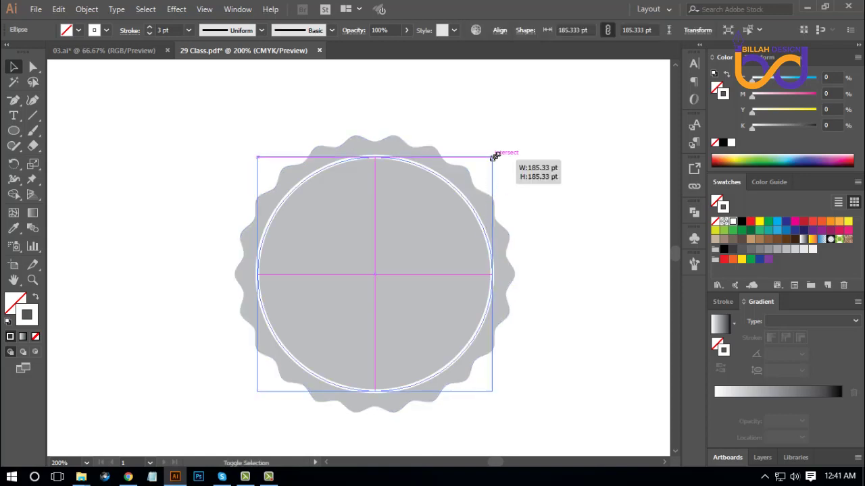
left_click(565, 290)
key("ctrl+1")
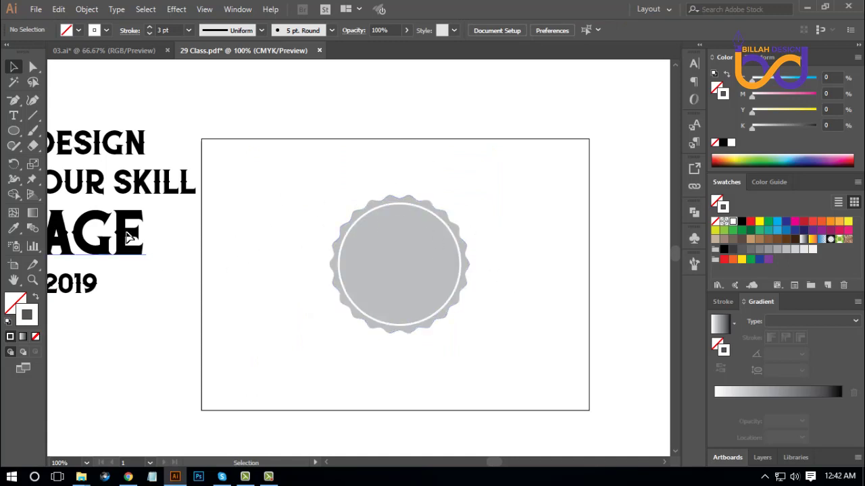
Step: Move VINTAGE onto the badge centre, scale it down, and bring it to front
mouse_move(137, 244)
left_mouse_down()
mouse_move(515, 168)
mouse_move(479, 185)
left_mouse_up()
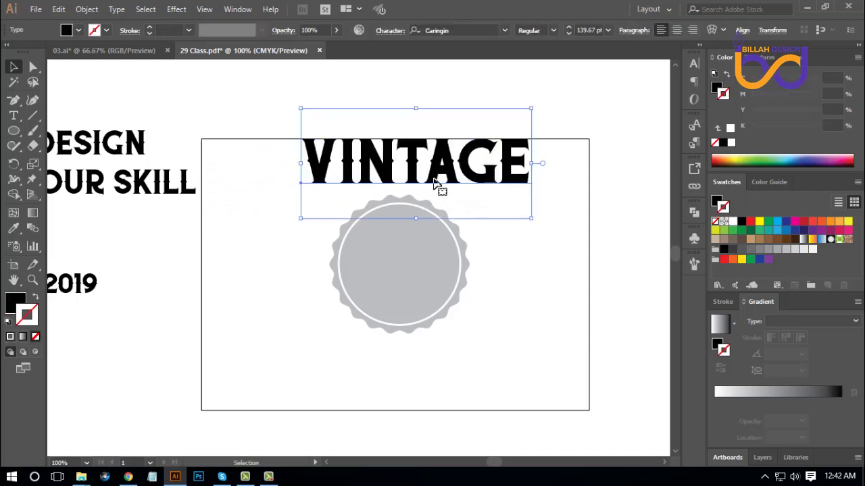
left_click(529, 270)
left_click(473, 177)
mouse_move(532, 163)
left_mouse_down()
mouse_move(473, 164)
mouse_move(436, 284)
left_mouse_up()
left_click(516, 212)
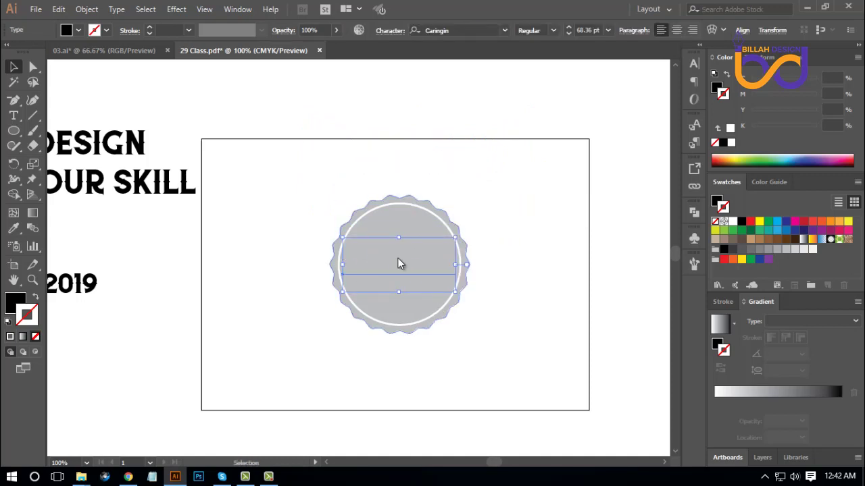
right_click(399, 264)
mouse_move(500, 193)
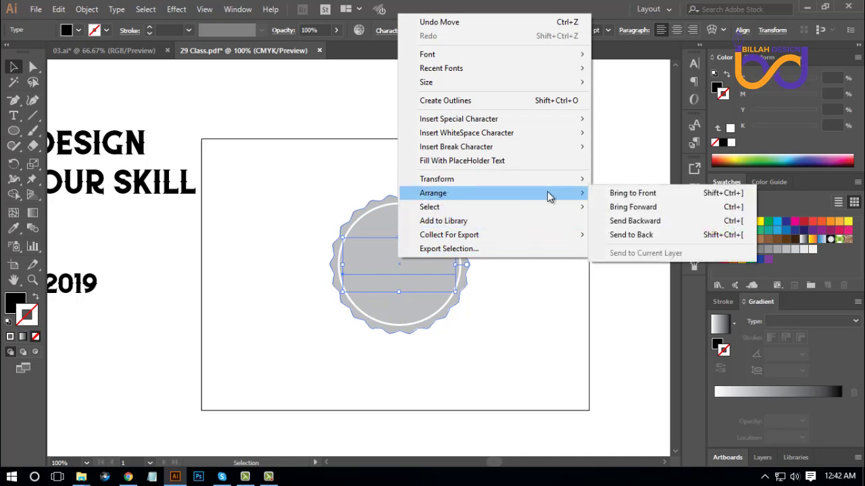
left_click(626, 194)
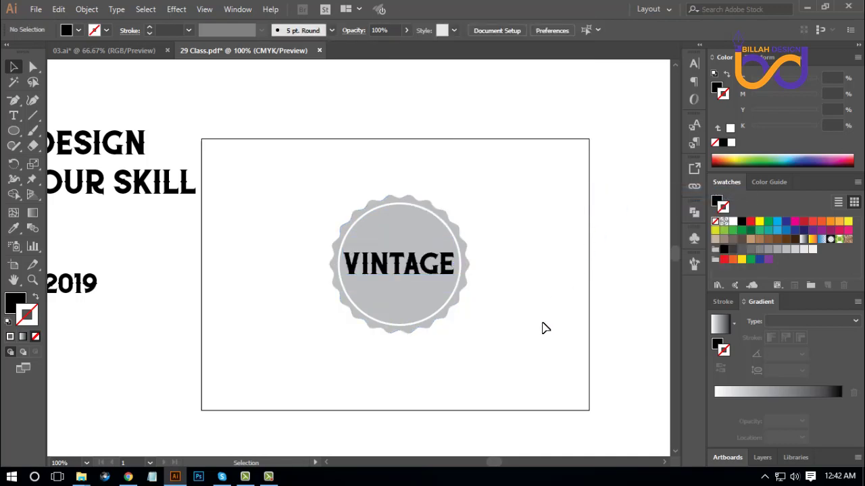
Step: Convert the VINTAGE text to outlines
key("ctrl+=")
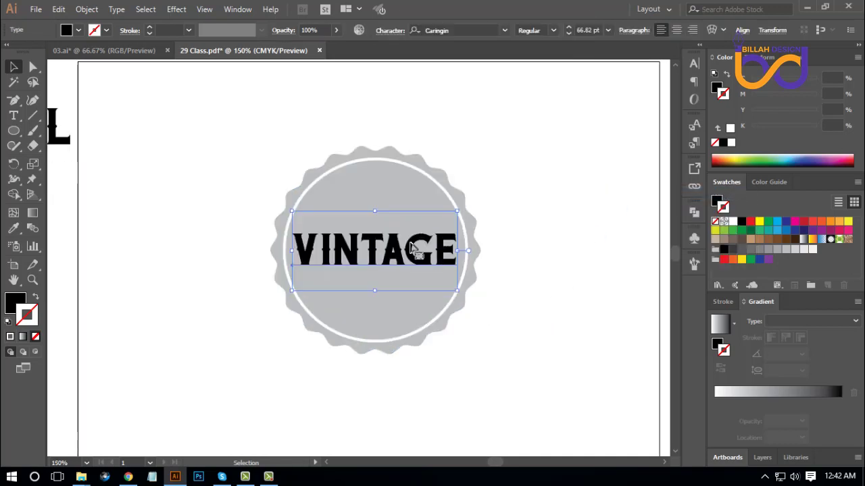
right_click(394, 224)
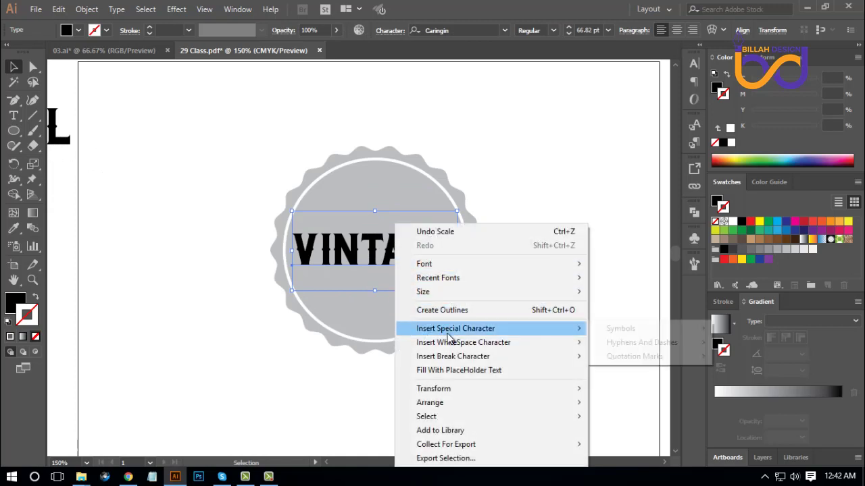
left_click(465, 310)
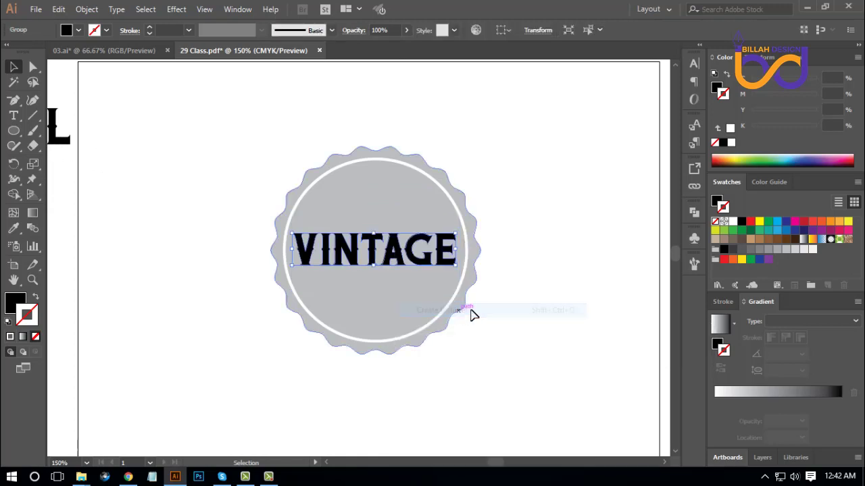
left_click(554, 332)
key("ctrl+=")
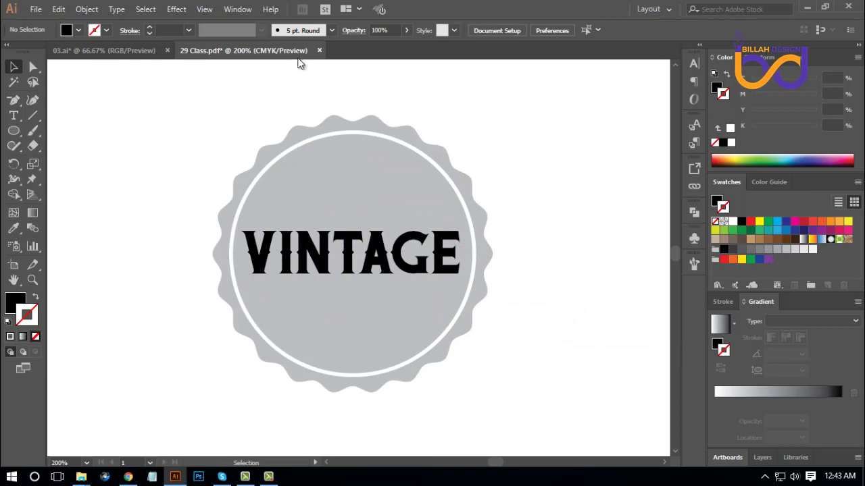
Step: Show the Appearance panel and add a new stroke to the VINTAGE group
left_click(238, 10)
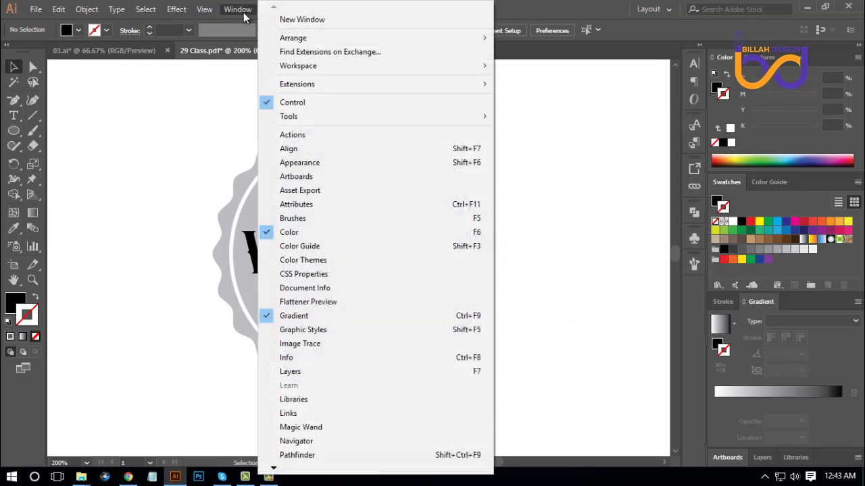
left_click(309, 163)
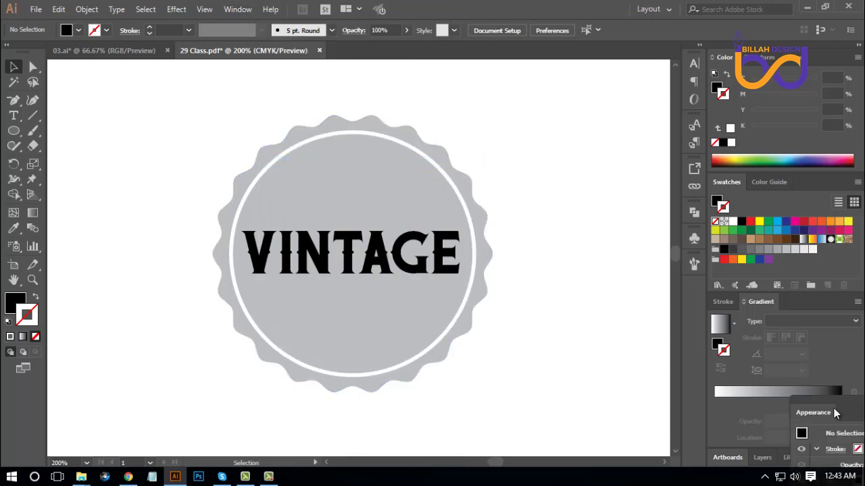
mouse_move(808, 414)
left_mouse_down()
mouse_move(623, 306)
mouse_move(692, 300)
left_mouse_up()
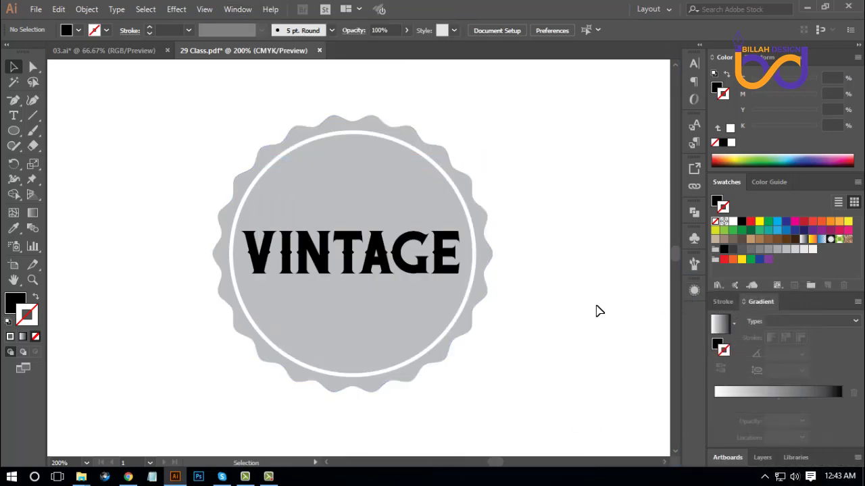
left_click(432, 273)
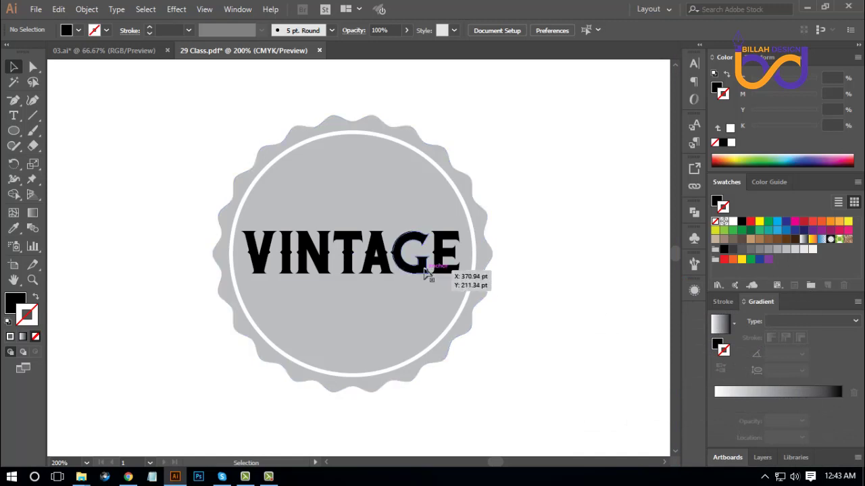
left_click(695, 291)
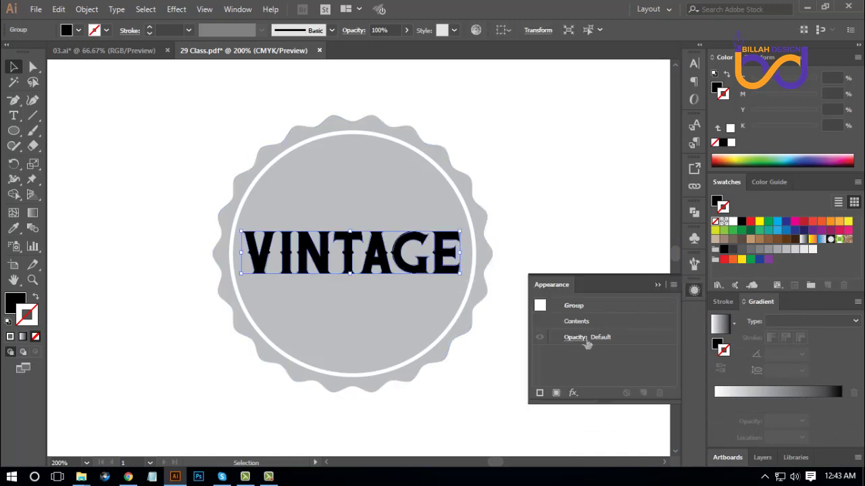
left_click(541, 392)
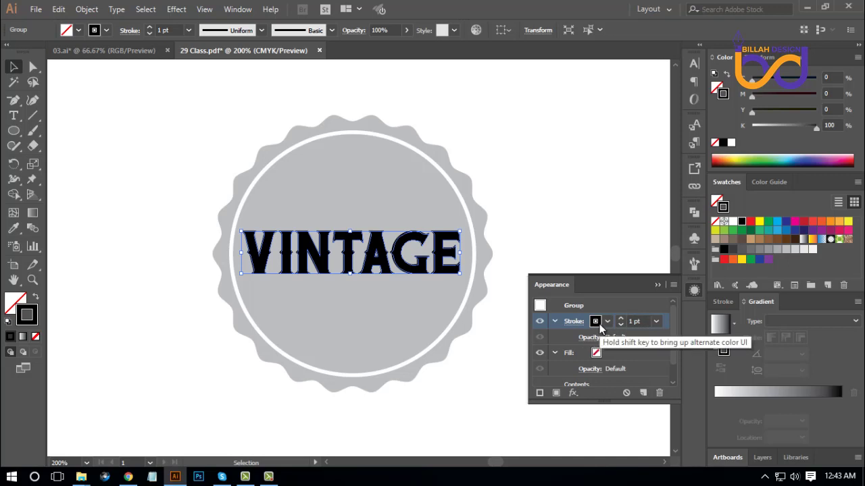
Step: Color VINTAGE's new stroke white at 2 pt weight
left_click(599, 323)
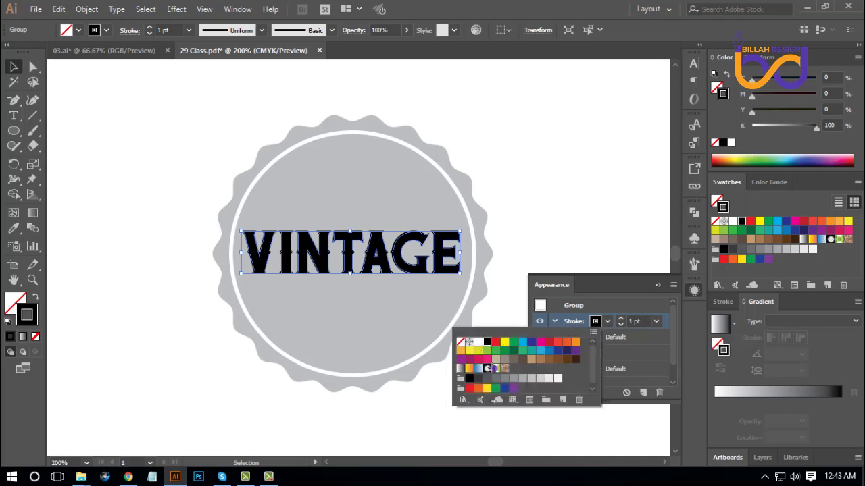
left_click(479, 342)
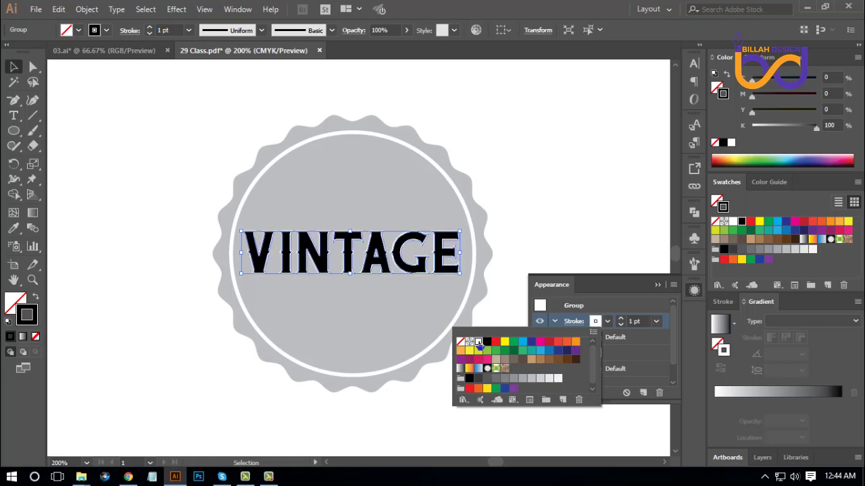
left_click(623, 322)
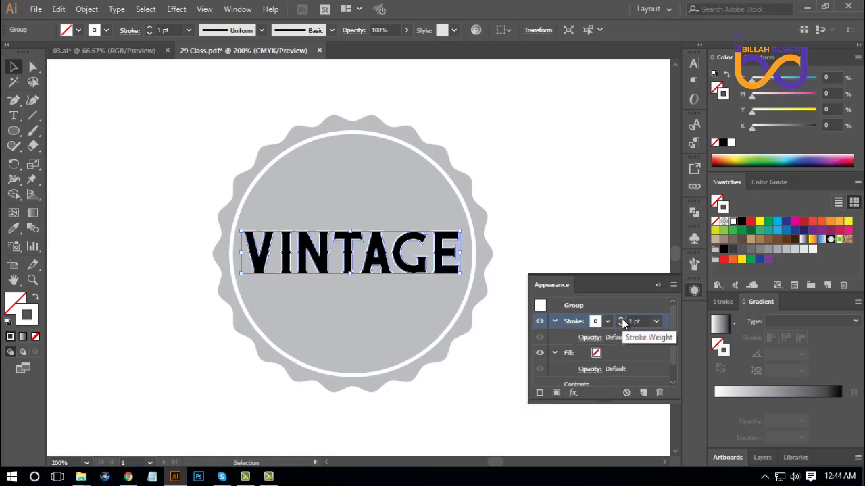
left_click(622, 320)
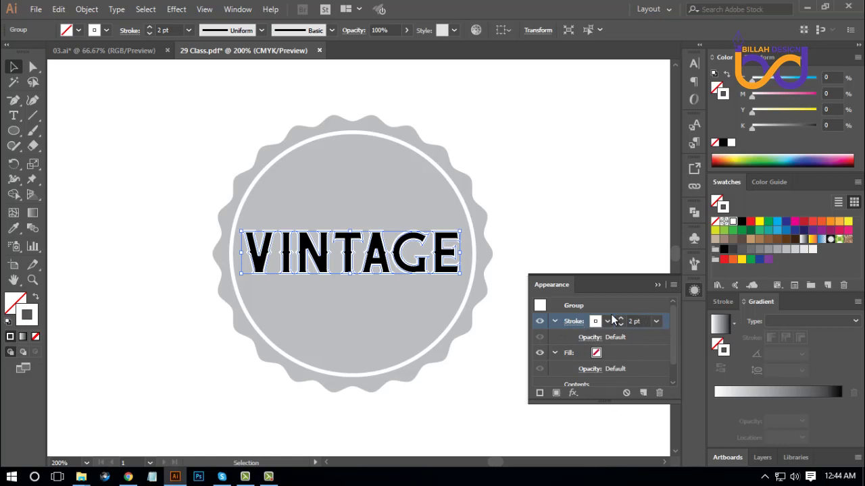
left_click_drag(610, 278, 567, 108)
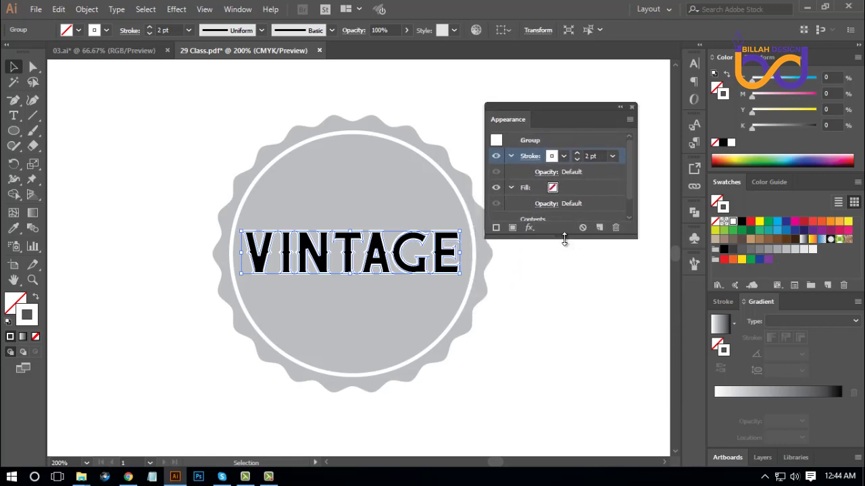
left_click_drag(564, 238, 593, 342)
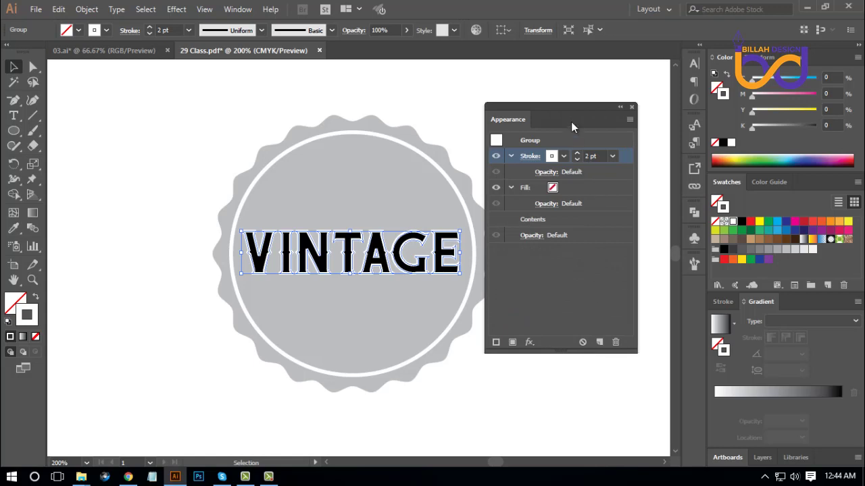
left_click_drag(574, 117, 588, 115)
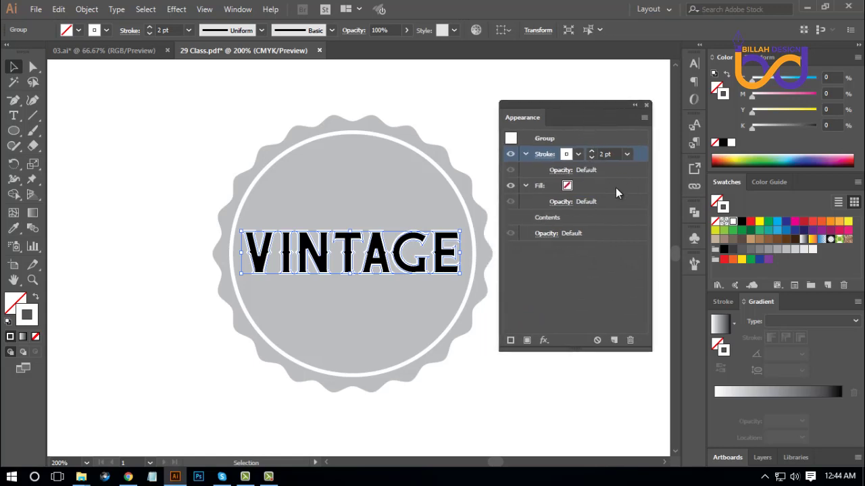
Step: Keep the white stroke at 2 pt and move it beneath the Contents row
left_click(487, 386)
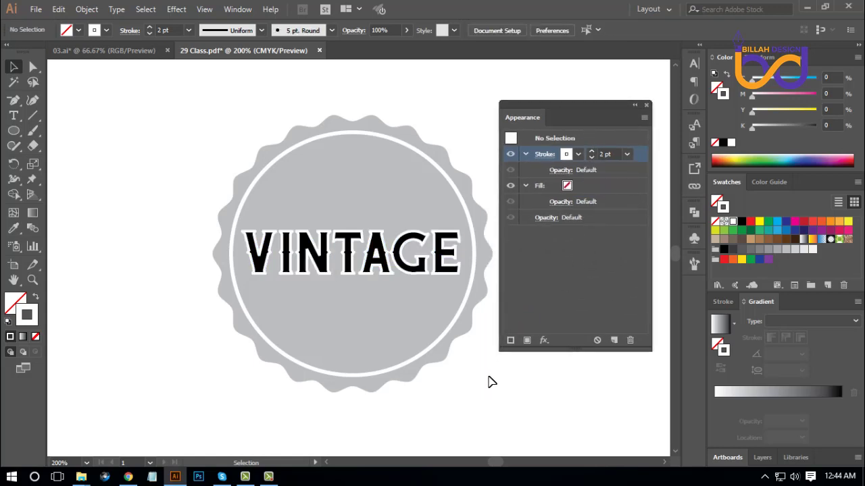
key("ctrl+plus")
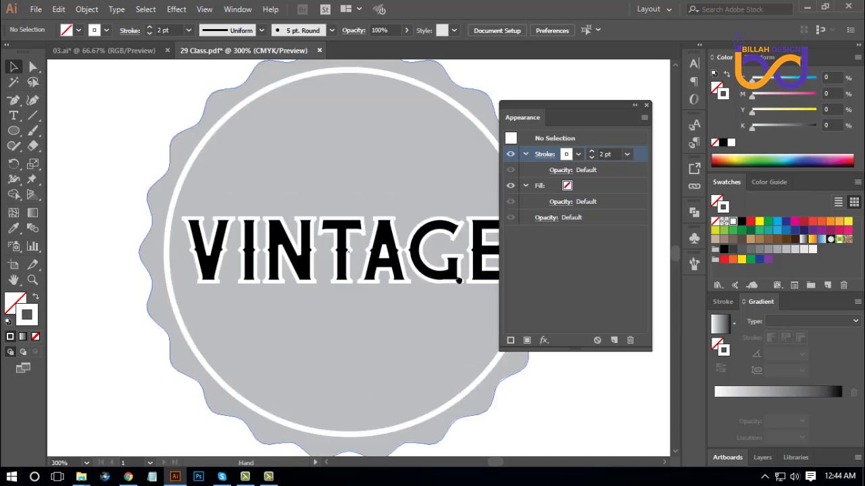
left_click_drag(484, 382, 413, 280)
left_click(419, 240)
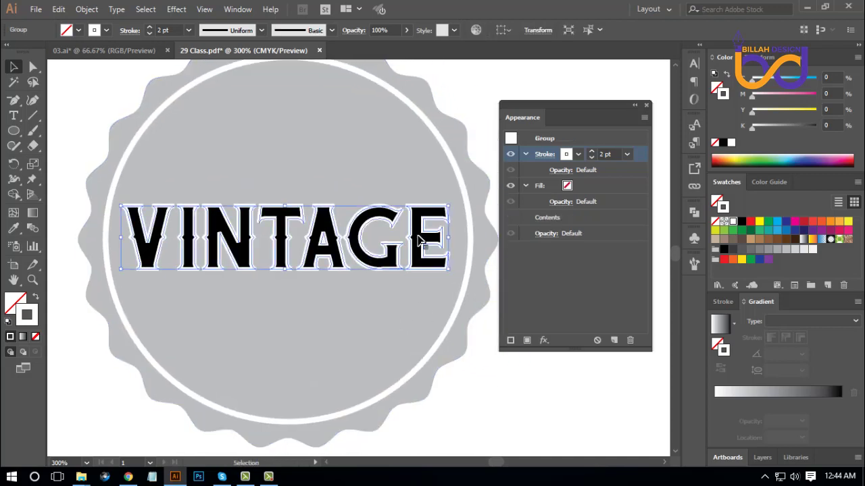
left_click(592, 154)
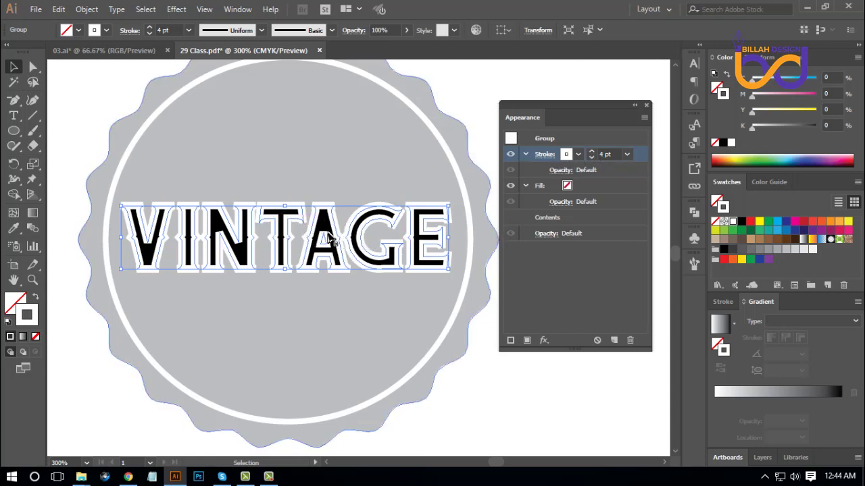
left_click(591, 157)
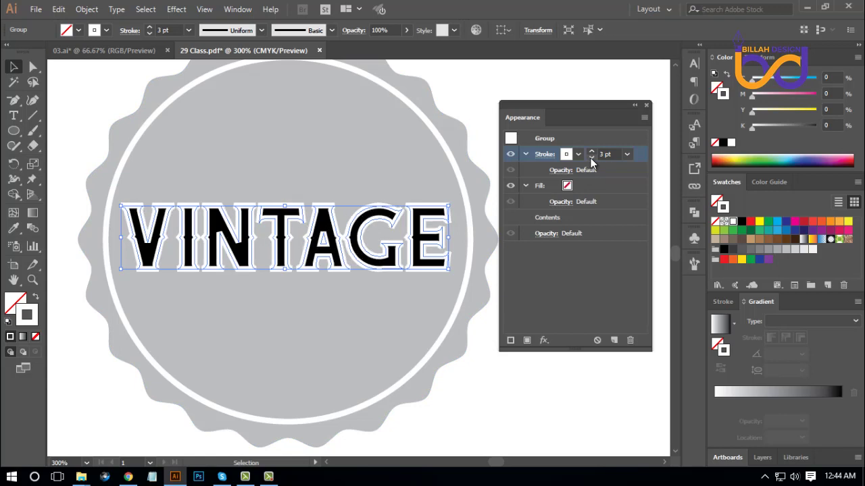
left_click(591, 157)
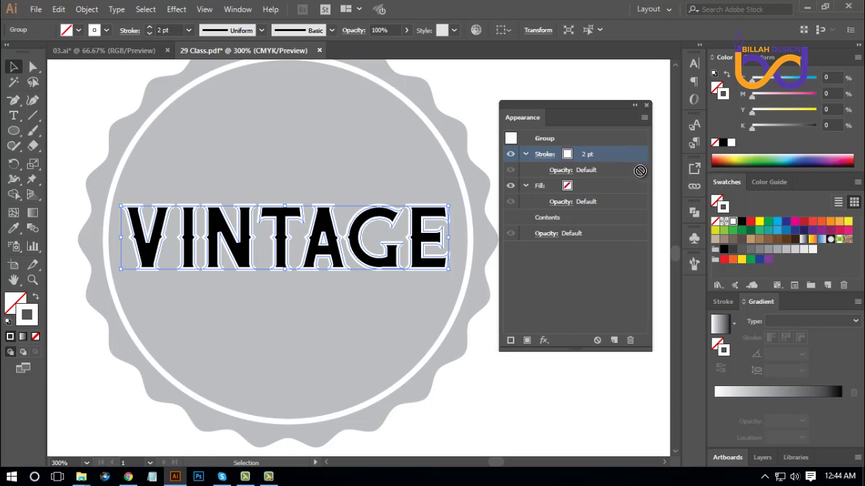
mouse_move(636, 206)
left_mouse_down()
mouse_move(575, 228)
mouse_move(602, 225)
left_mouse_up()
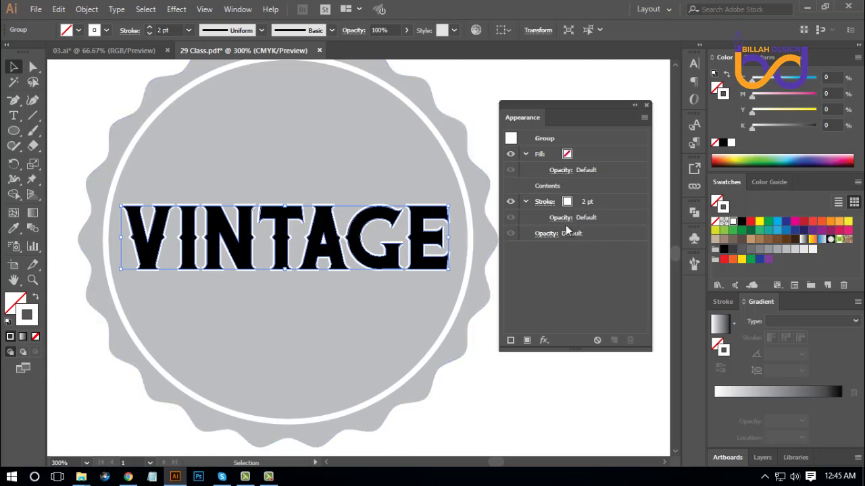
Step: Add a second VINTAGE stroke below the white one and thicken it to 4 pt
left_click(511, 340)
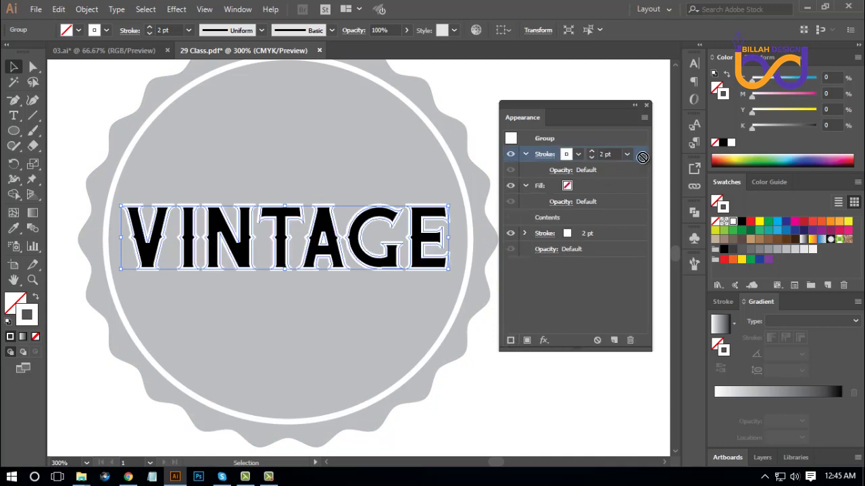
left_click_drag(642, 158, 632, 244)
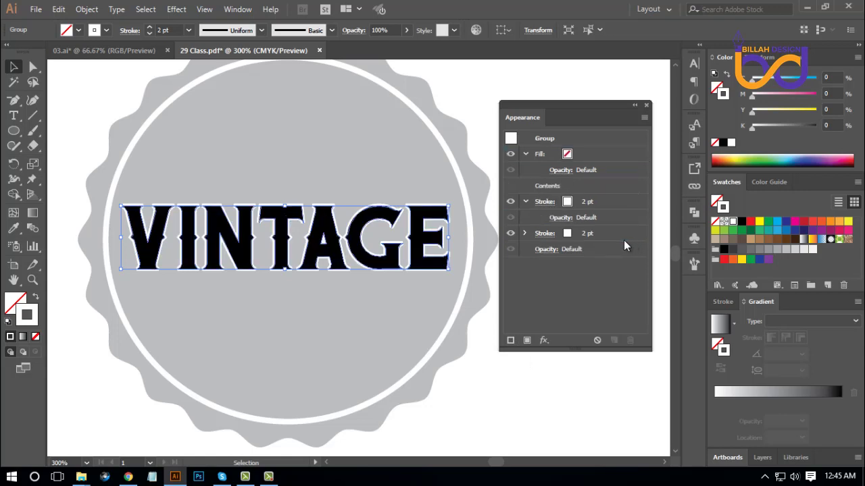
left_click(548, 234)
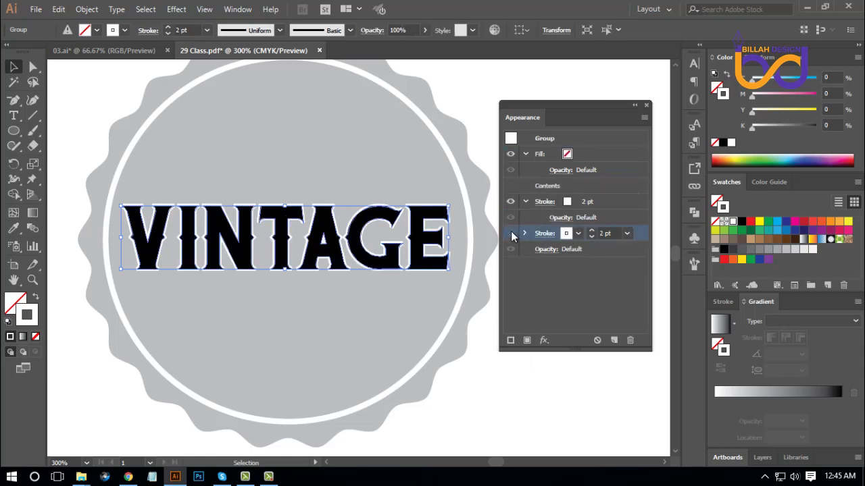
left_click(591, 230)
left_click(592, 230)
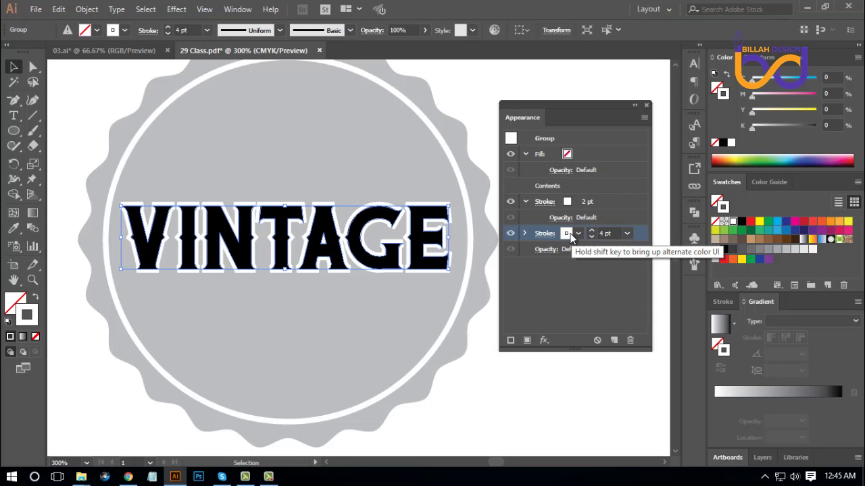
Step: Color the lower stroke 70% gray and set its weight to 5 pt
left_click(567, 234)
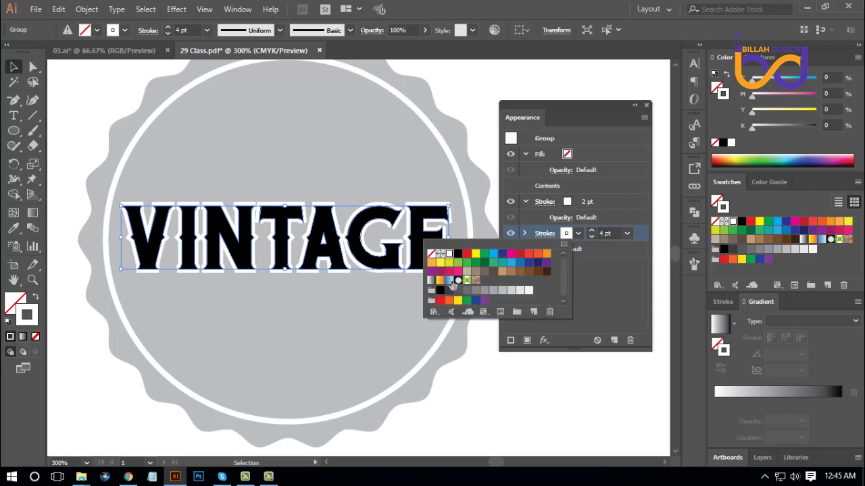
left_click(492, 292)
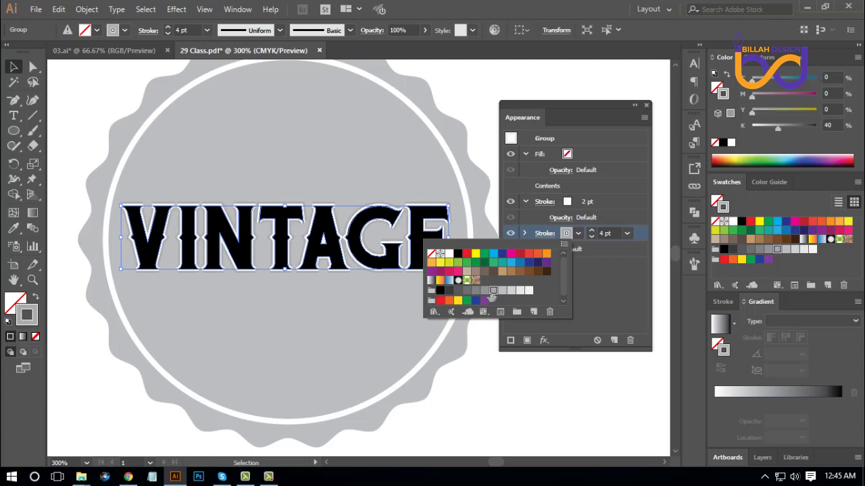
left_click(458, 291)
left_click(467, 291)
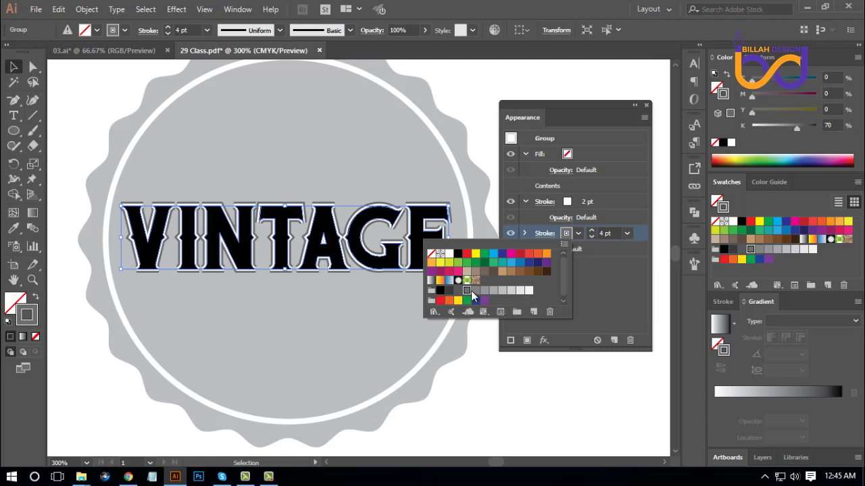
left_click(592, 234)
left_click(591, 231)
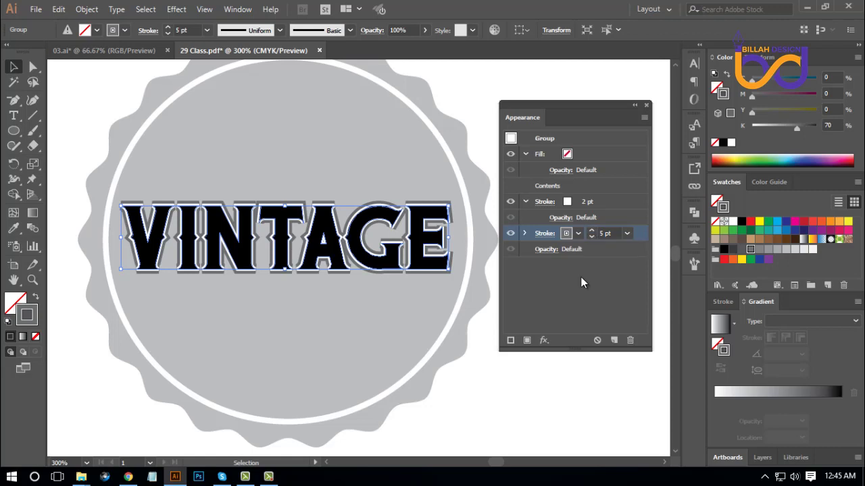
left_click_drag(581, 104, 595, 106)
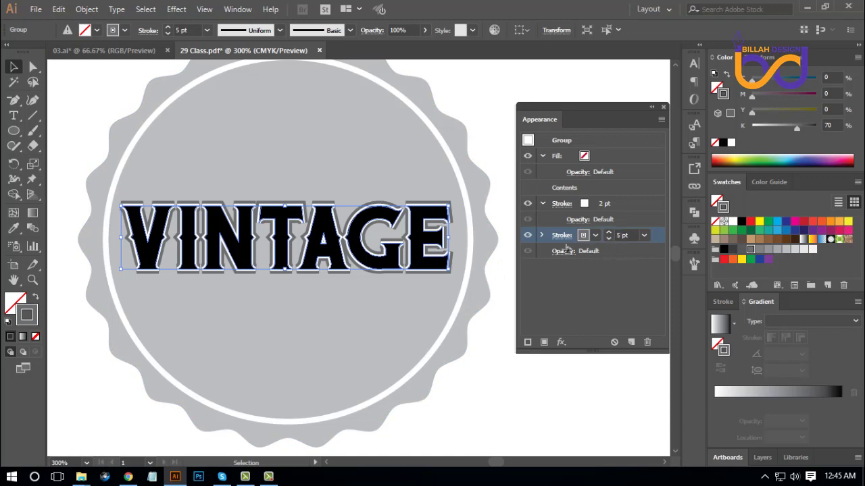
left_click(175, 9)
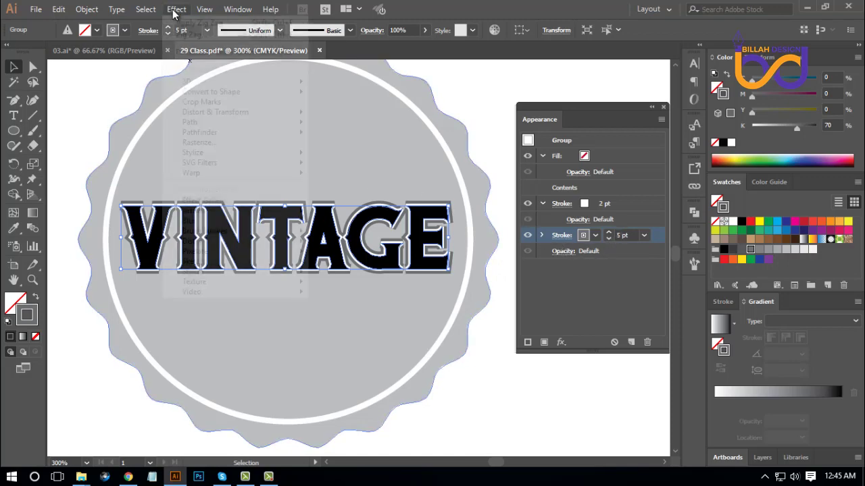
mouse_move(215, 112)
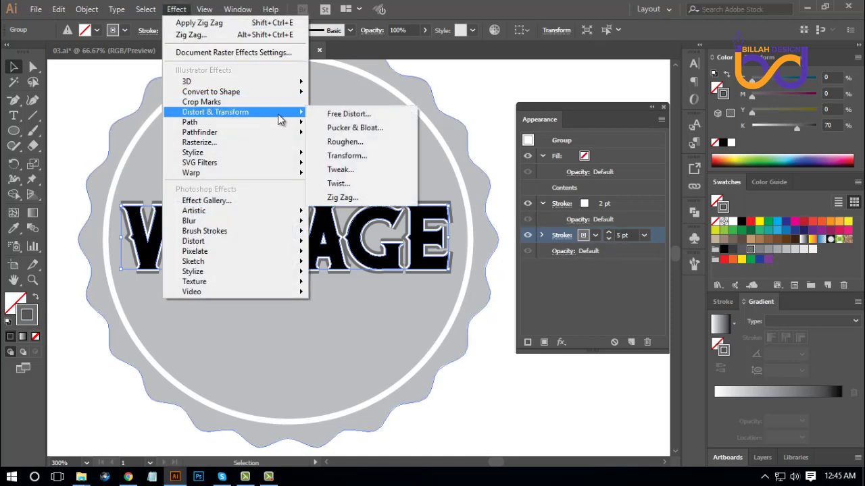
Step: Apply a Transform effect moving the gray stroke 2 pt horizontally and vertically
left_click(350, 154)
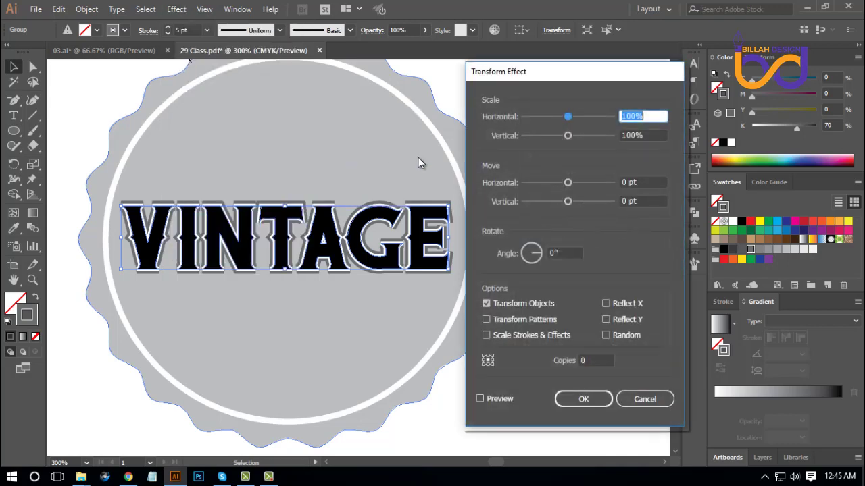
left_click_drag(560, 79, 589, 79)
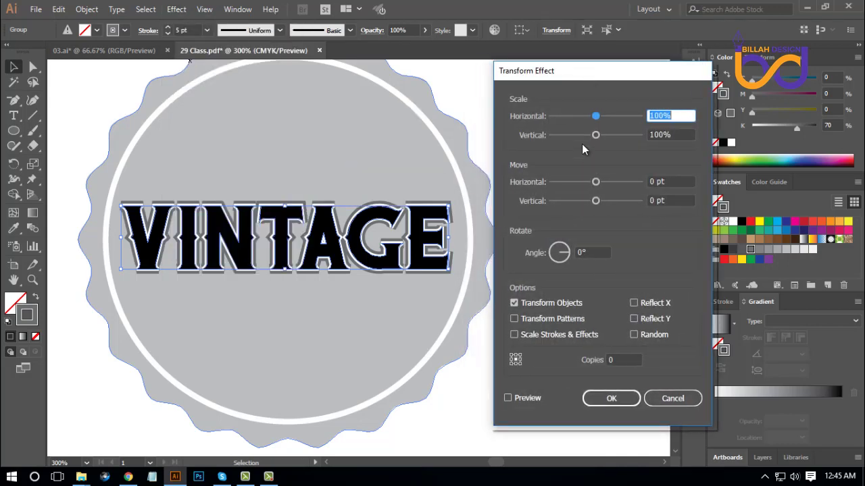
left_click(509, 398)
left_click(669, 182)
type("2")
key("Tab")
type("2")
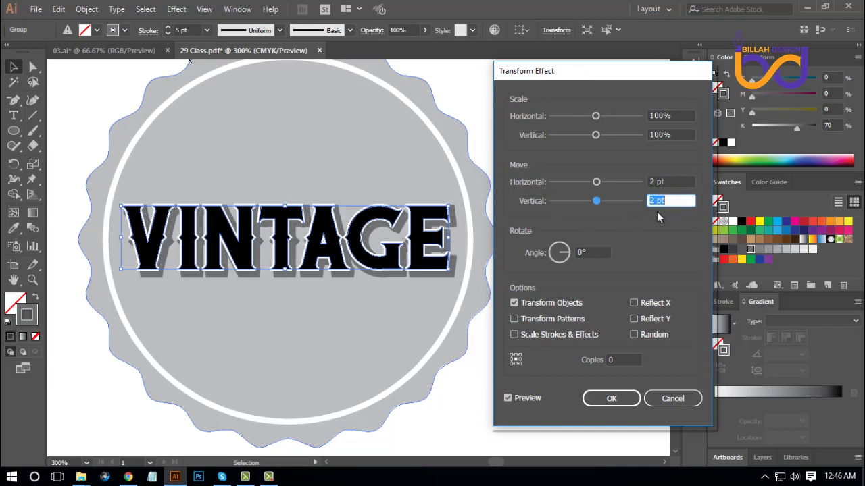
left_click(611, 398)
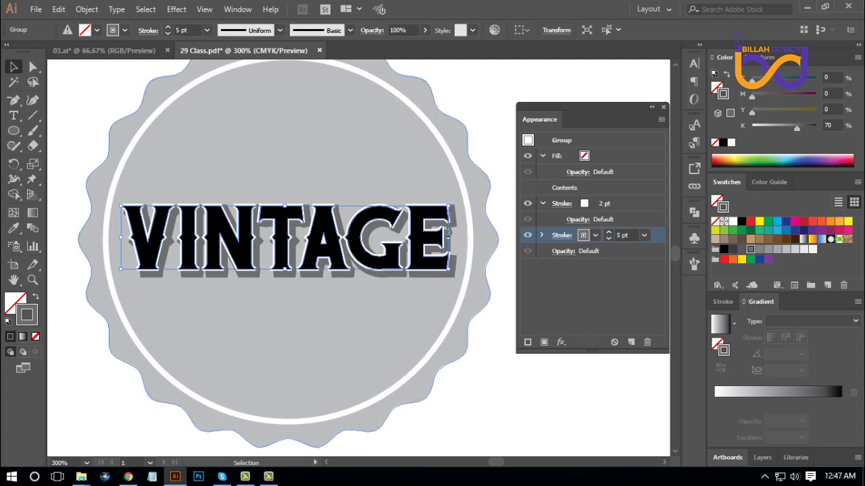
Step: Thin the offset gray shadow stroke to 3 pt
left_click(571, 285)
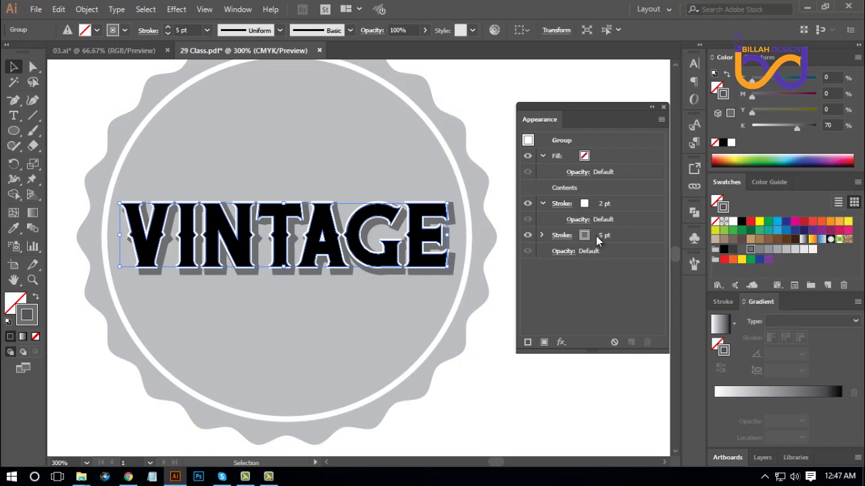
left_click(600, 239)
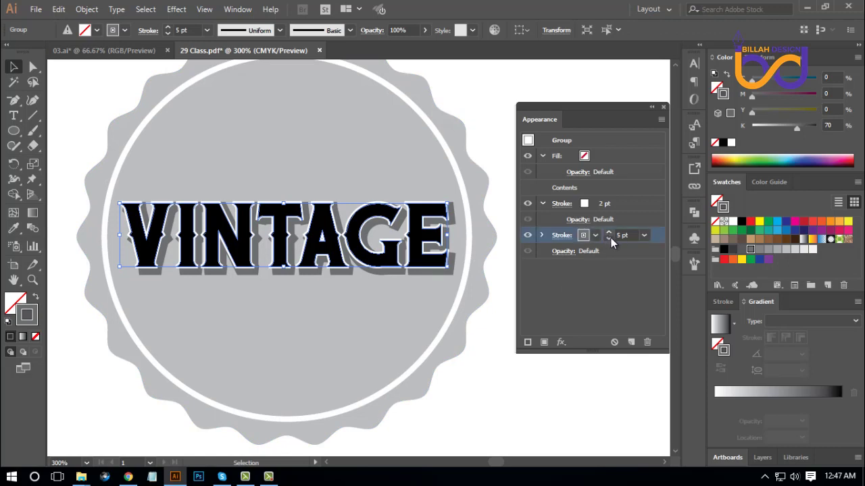
left_click(609, 238)
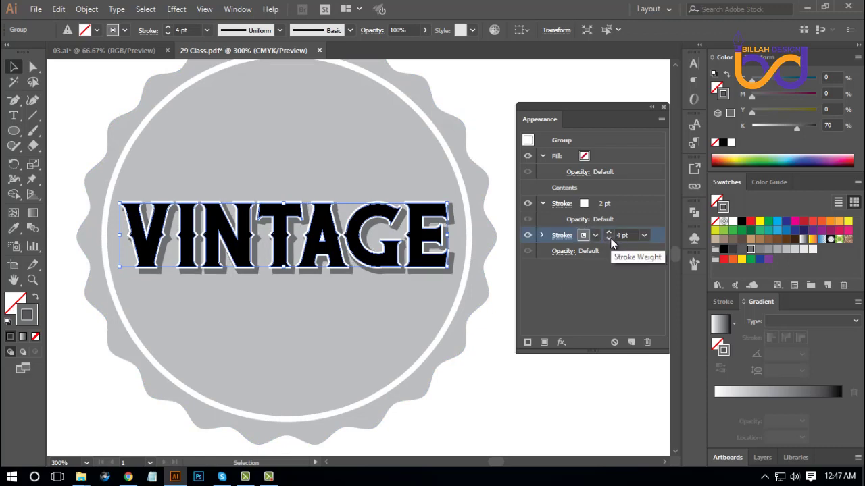
left_click(611, 240)
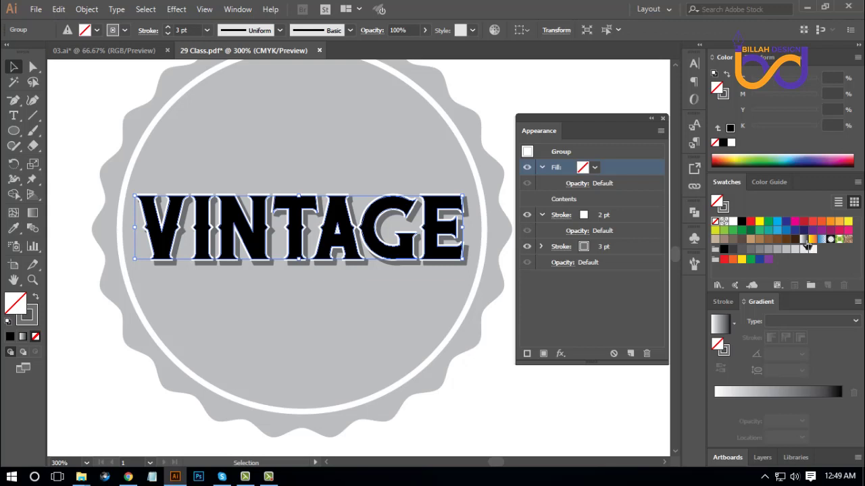
Step: Fill VINTAGE with a red gradient, darkening the end stop to maroon with the CMYK sliders
left_click(803, 240)
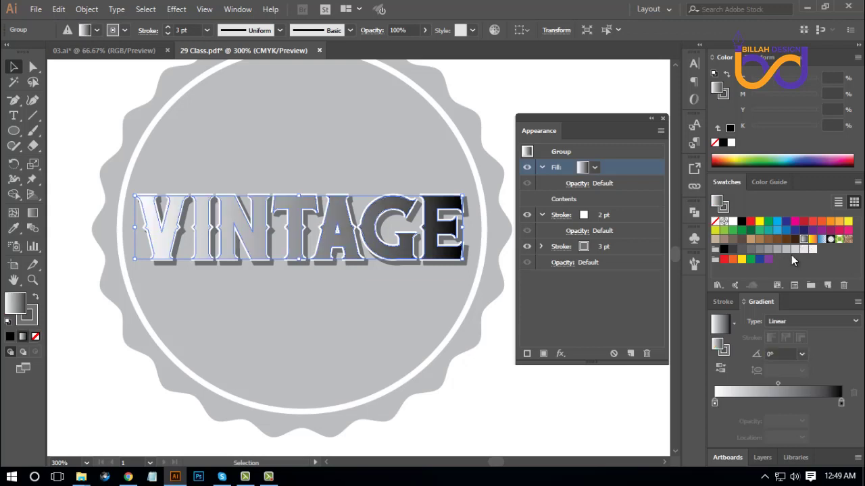
mouse_move(750, 221)
left_mouse_down()
mouse_move(722, 407)
mouse_move(736, 365)
left_mouse_up()
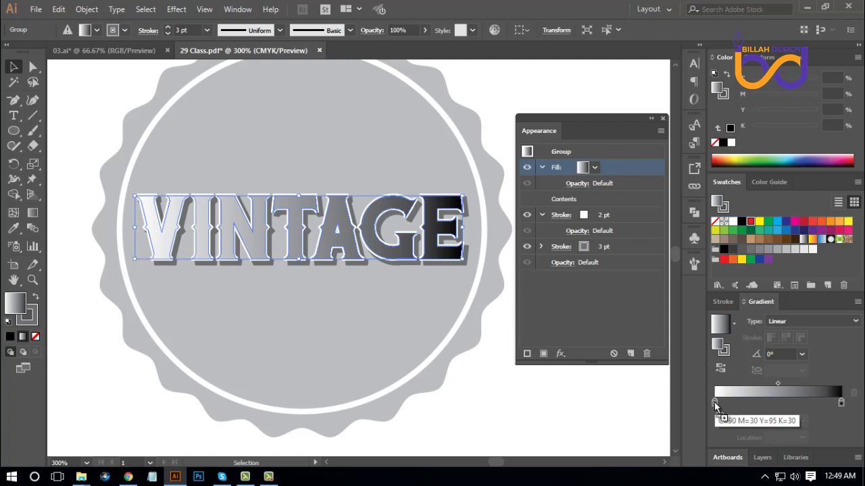
left_click_drag(714, 402, 714, 403)
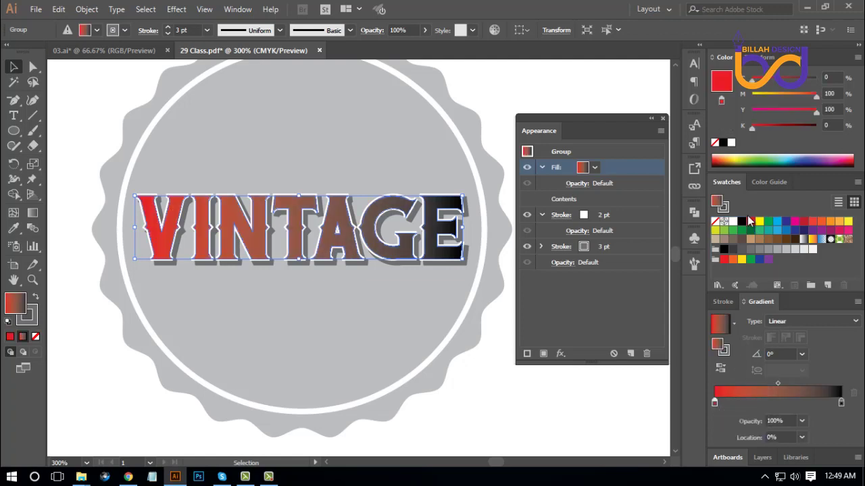
left_click_drag(751, 225, 841, 405)
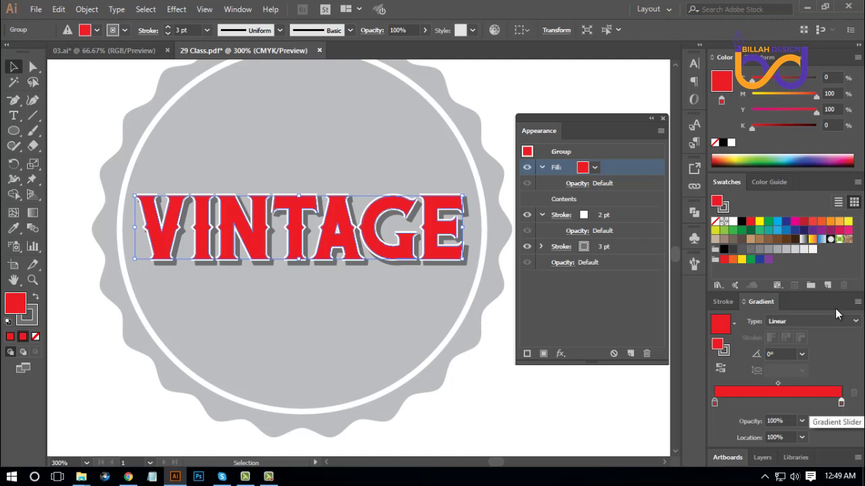
left_click(767, 127)
left_click_drag(778, 126, 788, 127)
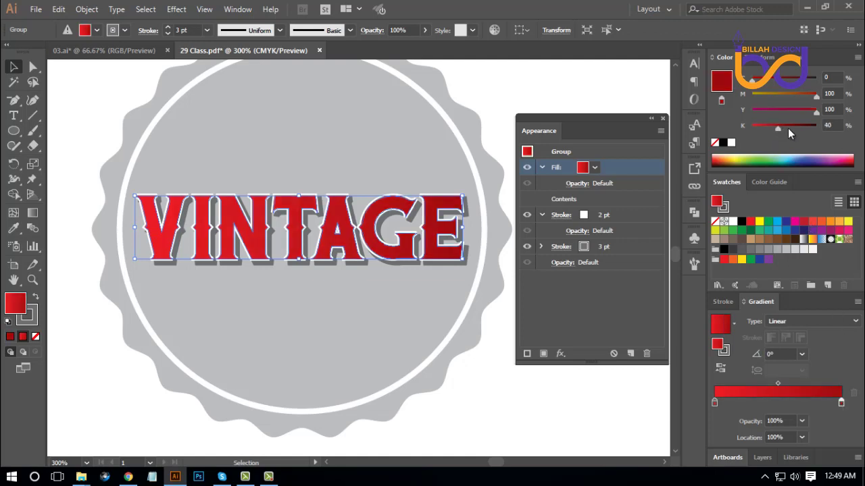
left_click(770, 78)
left_click(779, 78)
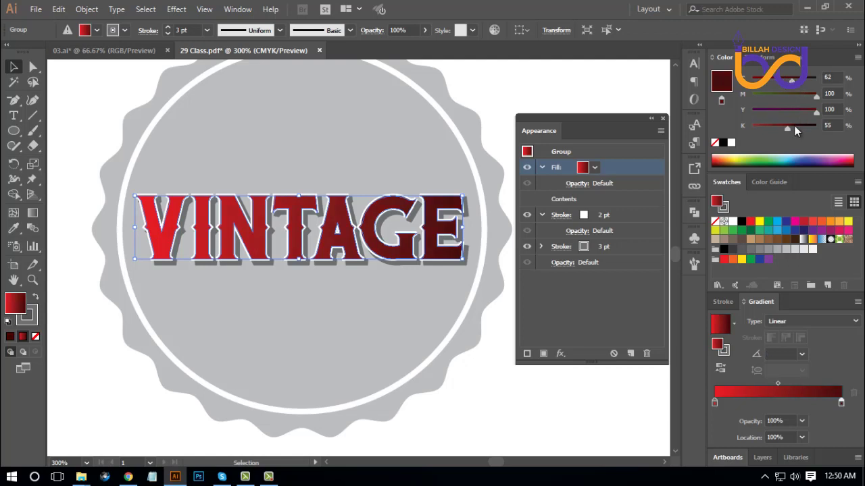
left_click_drag(794, 125, 806, 125)
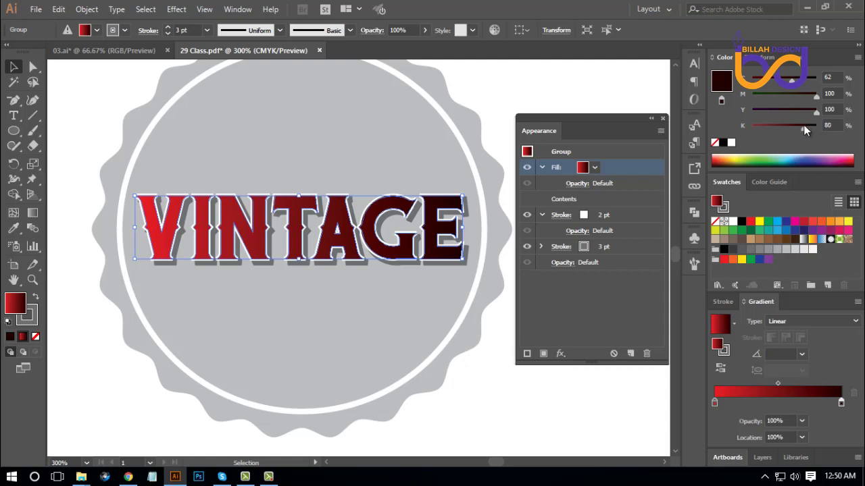
Step: Drag the gradient vertically across VINTAGE and reverse it so bright red sits on top
left_click(33, 214)
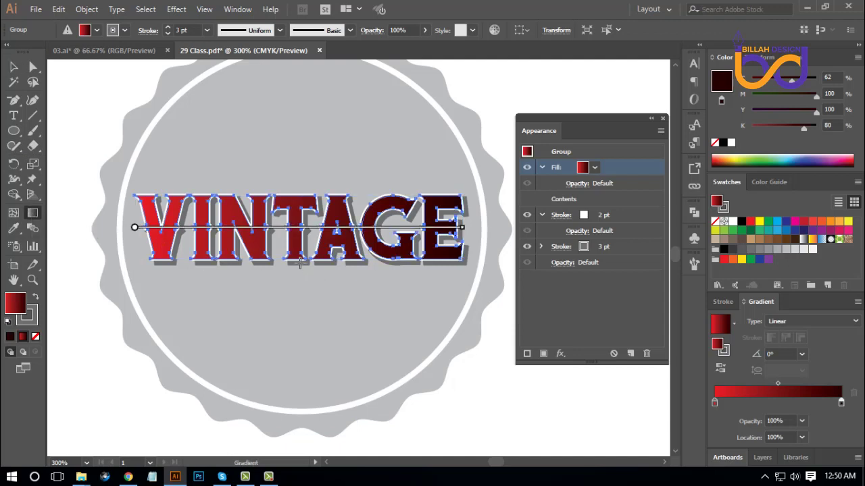
left_click_drag(298, 257, 298, 193)
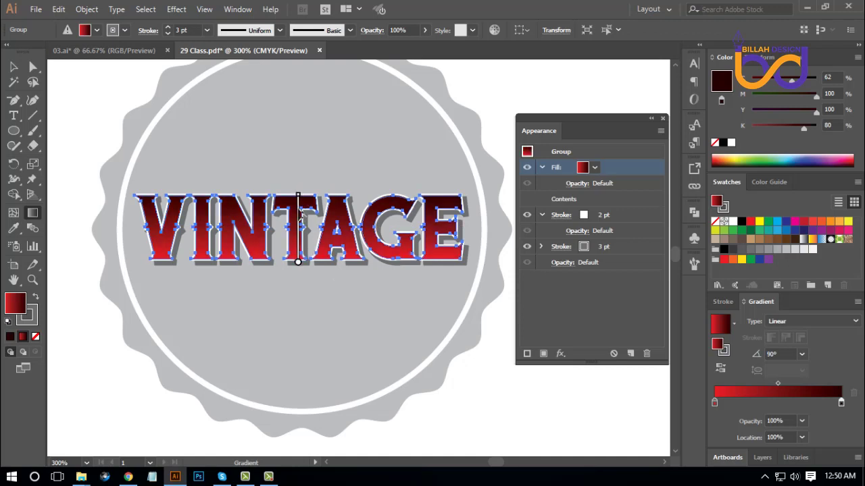
mouse_move(300, 223)
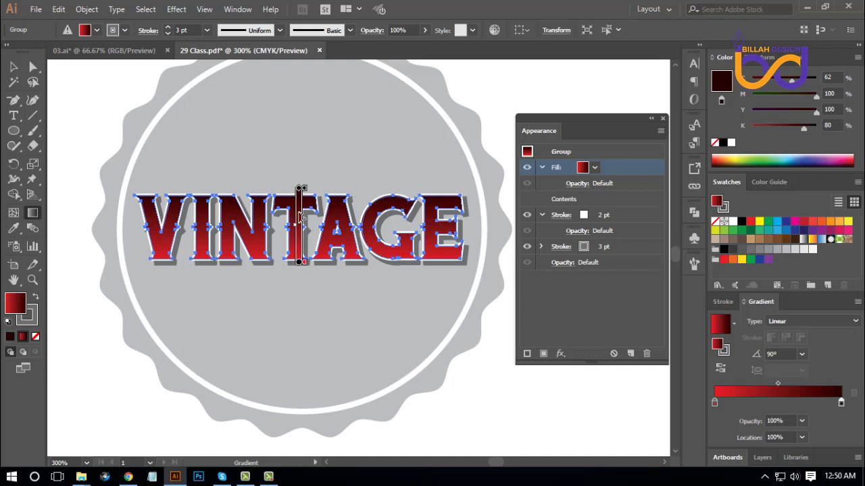
left_click_drag(299, 196, 299, 269)
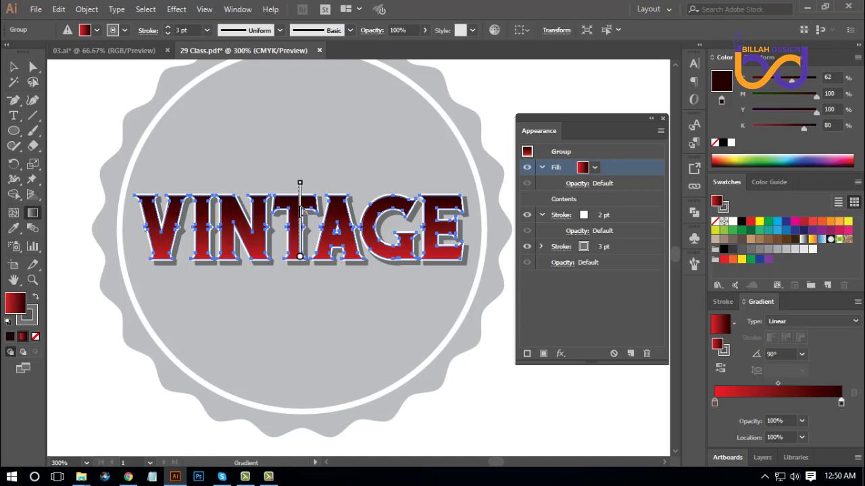
left_click_drag(299, 186, 299, 260)
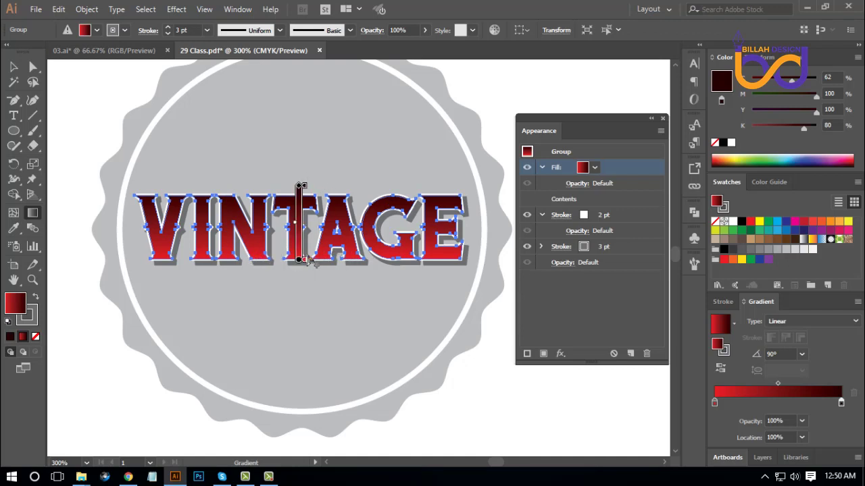
left_click(721, 368)
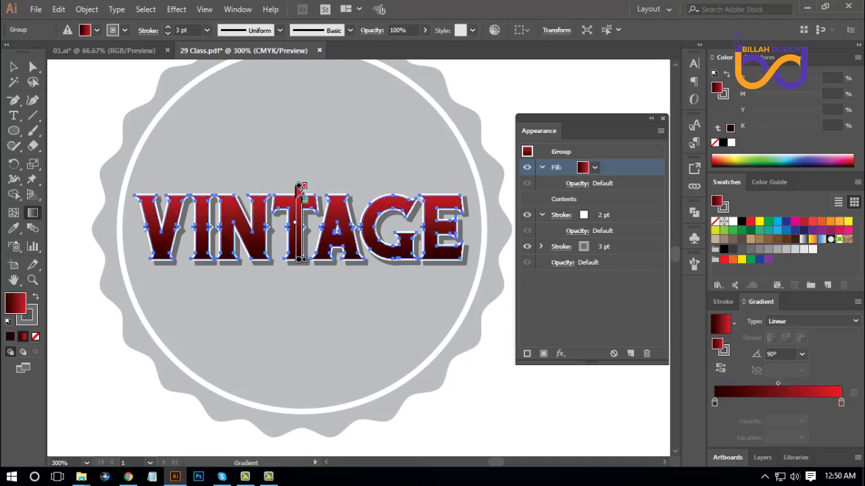
left_click_drag(299, 185, 299, 195)
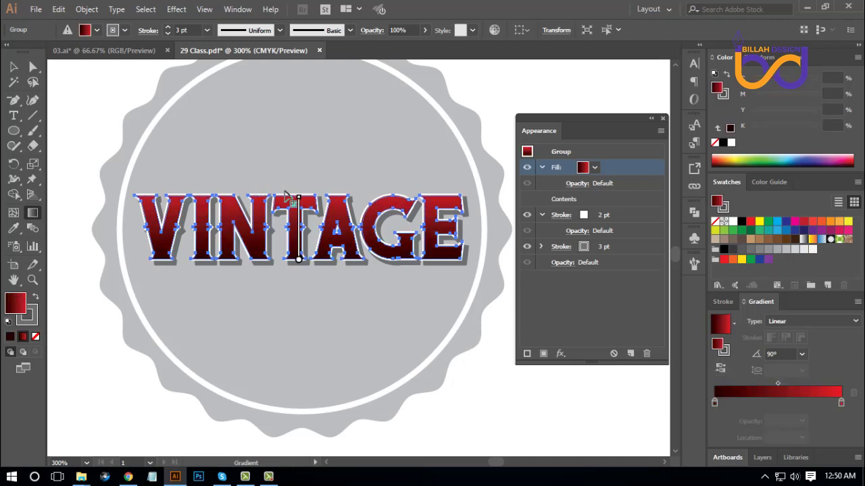
left_click(14, 66)
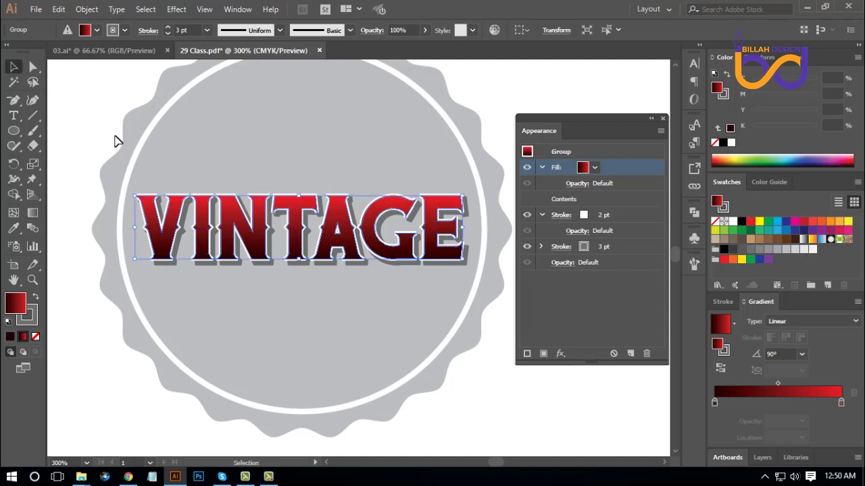
left_click(497, 394)
Step: Dock the floating Appearance panel on the right and recentre the badge in view
key("ctrl+1")
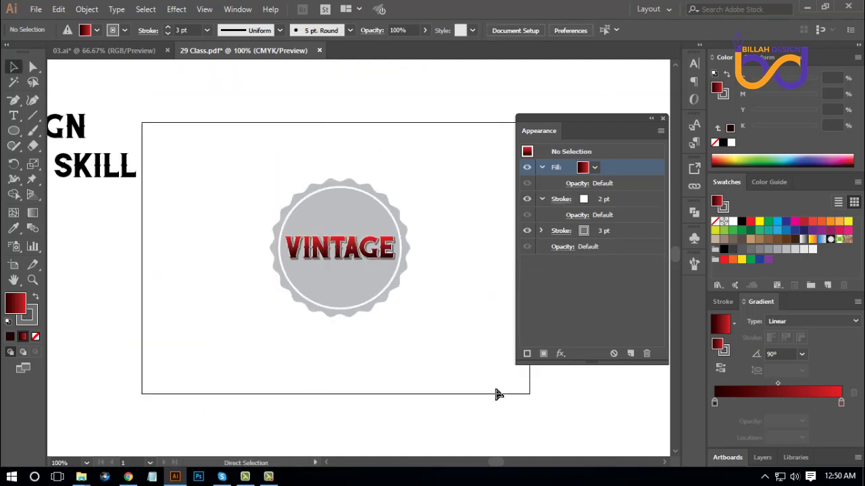
key("ctrl+plus")
key("ctrl+plus")
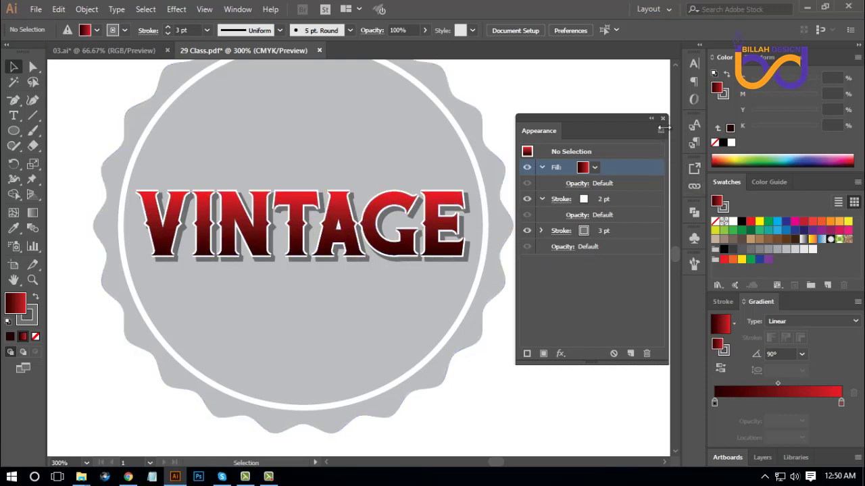
left_click_drag(606, 120, 689, 285)
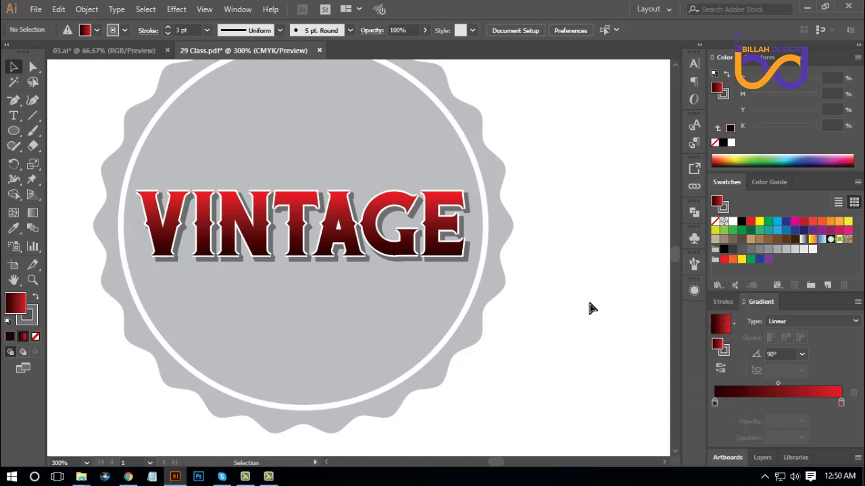
key("ctrl+minus")
left_click_drag(511, 212, 566, 247)
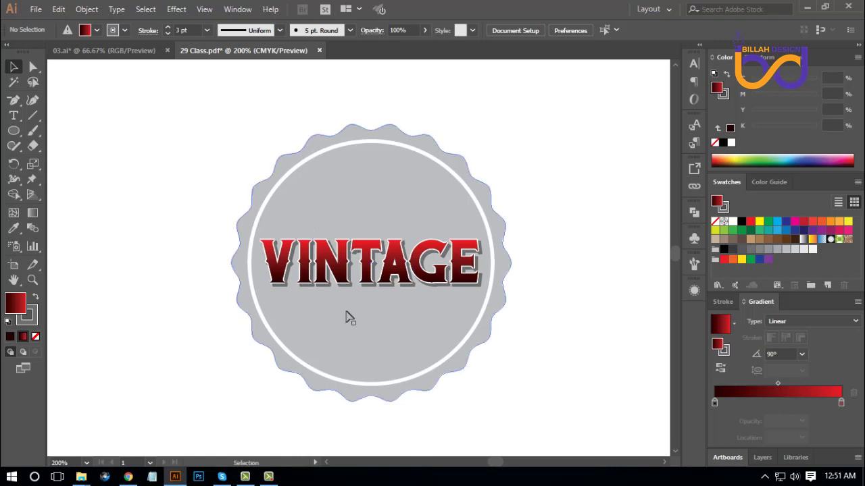
Step: Duplicate the white circle in front and shrink the copy to about 137 pt
left_click(478, 210)
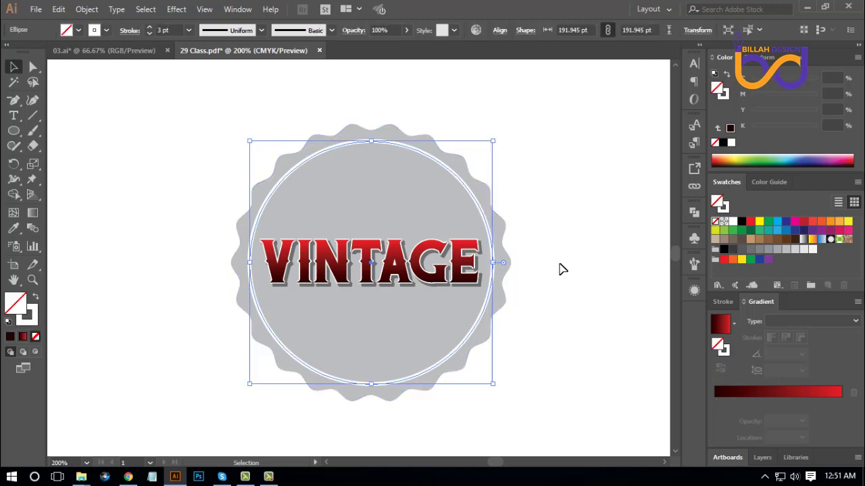
key("a")
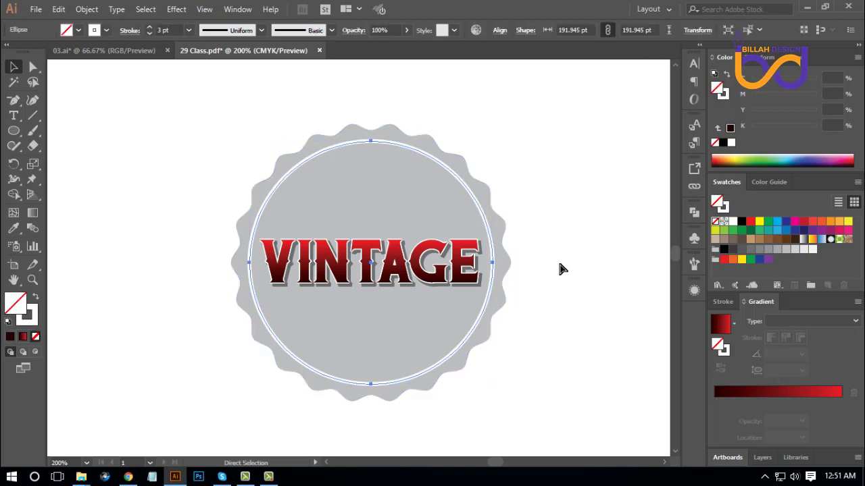
key("v")
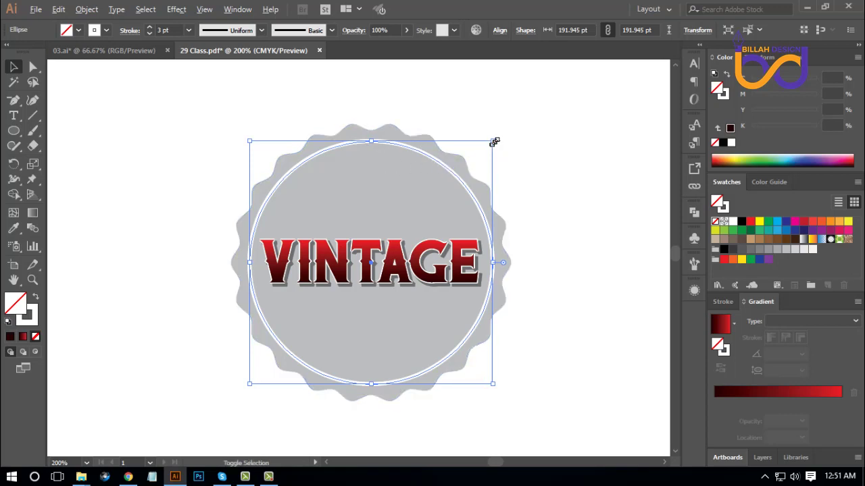
left_click_drag(493, 142, 470, 174)
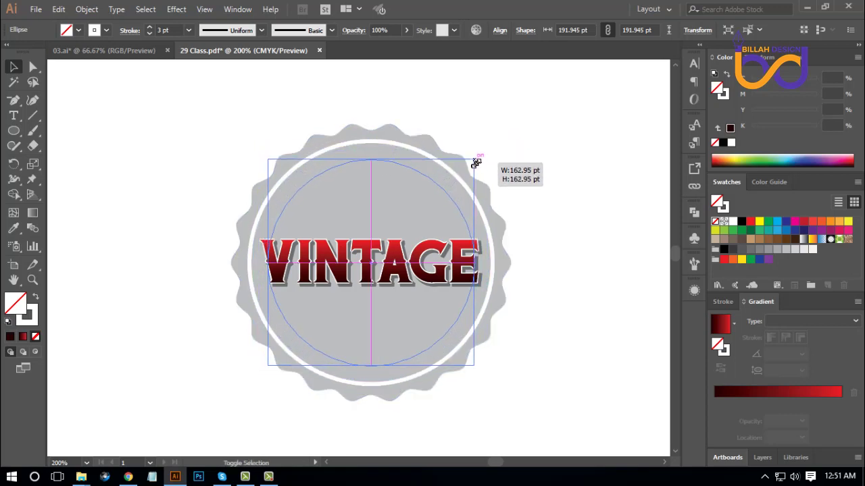
left_click_drag(471, 175, 471, 174)
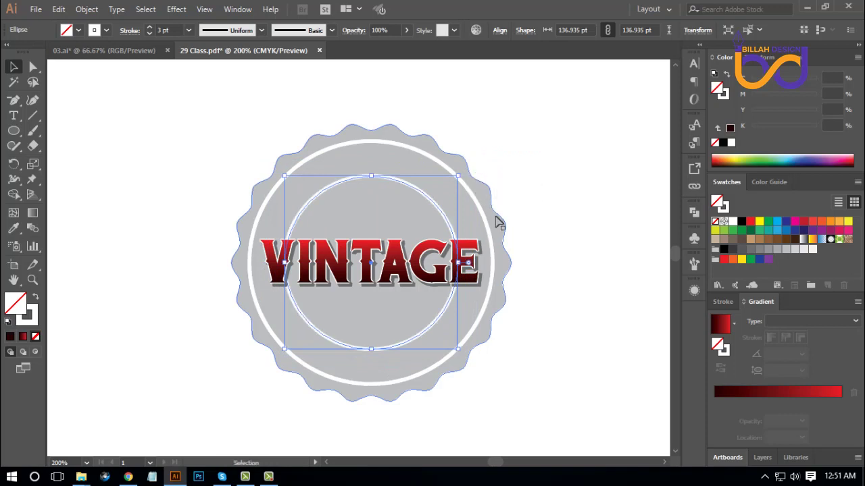
scroll(169, 28, "down", 1)
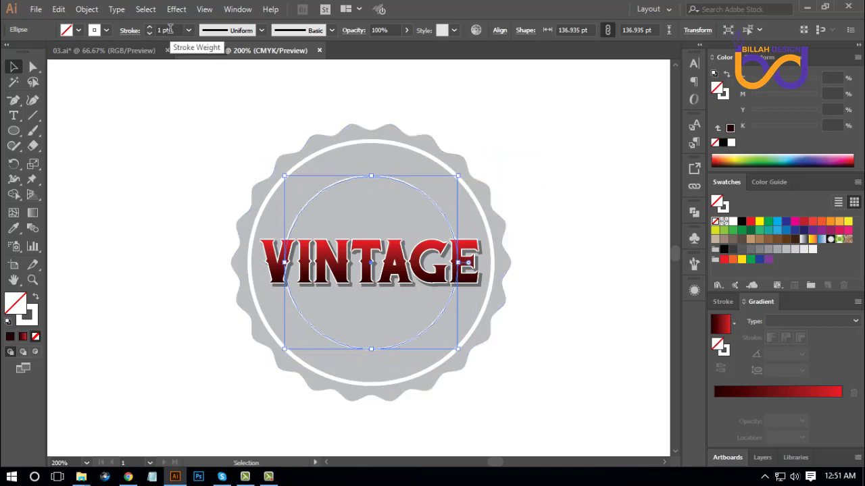
Step: Check the new inner ring, then zoom out to show the BILLAH DESIGN text beside the artboard
left_click(593, 307)
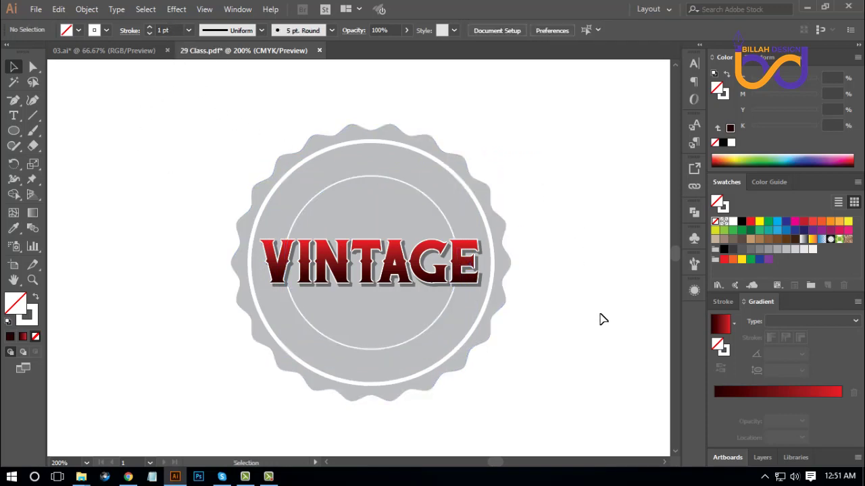
mouse_move(550, 303)
left_mouse_down()
mouse_move(531, 303)
mouse_move(563, 304)
left_mouse_up()
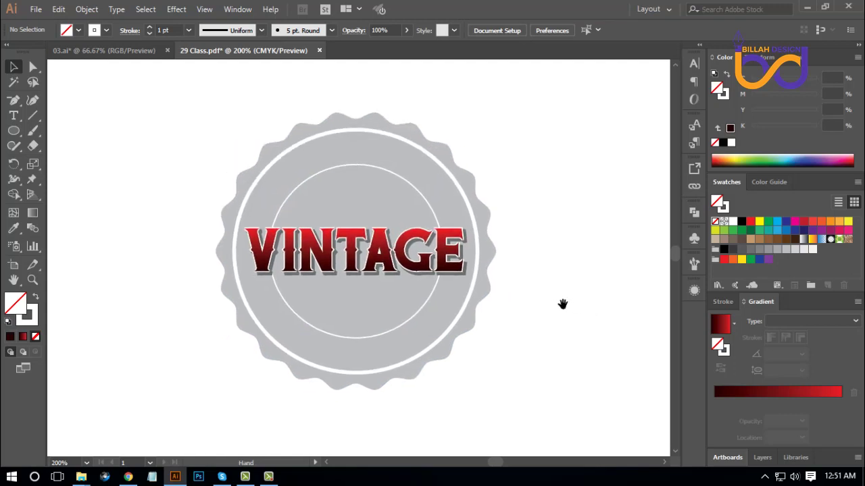
left_click(421, 305)
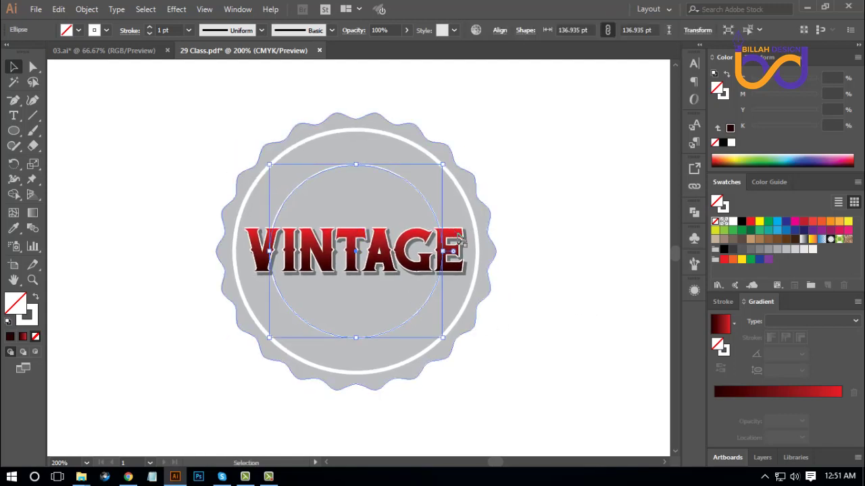
left_click_drag(535, 249, 544, 259)
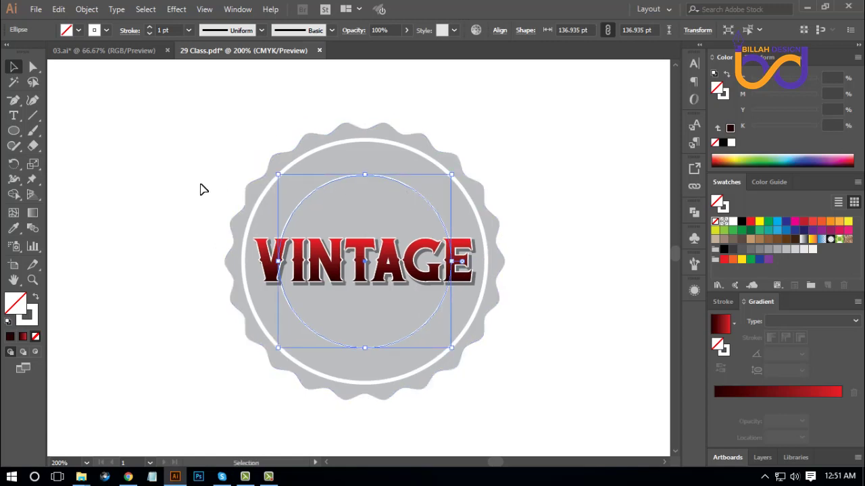
left_click(212, 215)
key("ctrl+1")
mouse_move(283, 260)
left_mouse_down()
mouse_move(305, 237)
mouse_move(358, 239)
left_mouse_up()
mouse_move(257, 240)
left_mouse_down()
mouse_move(308, 243)
mouse_move(280, 239)
left_mouse_up()
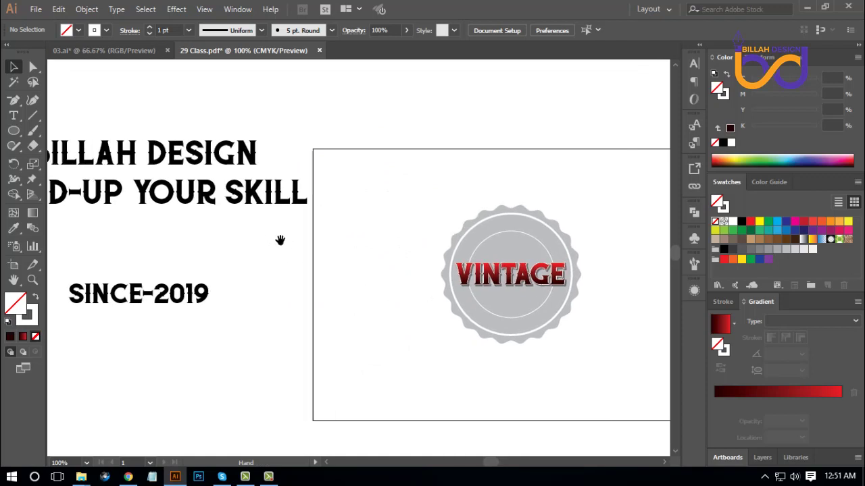
Step: Briefly select the BILLAH DESIGN text, then recentre and zoom in on the badge
left_click(218, 174)
key("a")
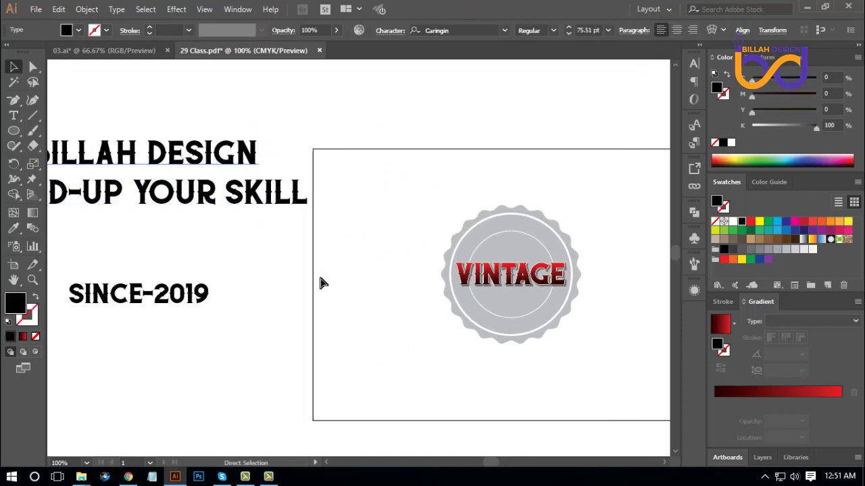
left_click(319, 274)
key("ctrl+z")
left_click_drag(581, 356, 482, 341)
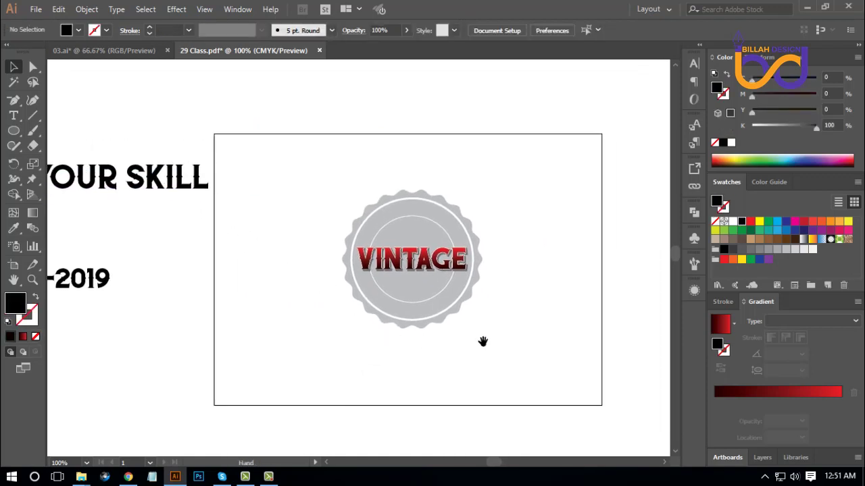
key("ctrl+plus")
key("ctrl+plus")
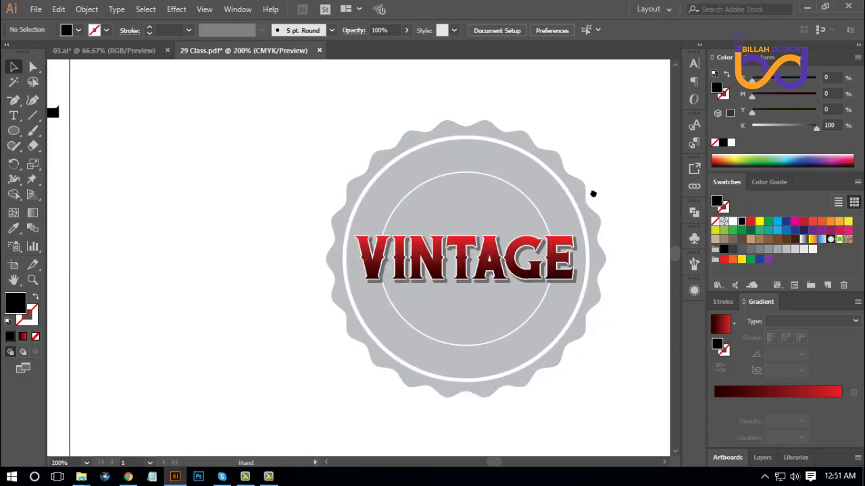
Step: Set BILLAH DESIGN as path type around the inner circle at 75.51 pt
left_click(15, 69)
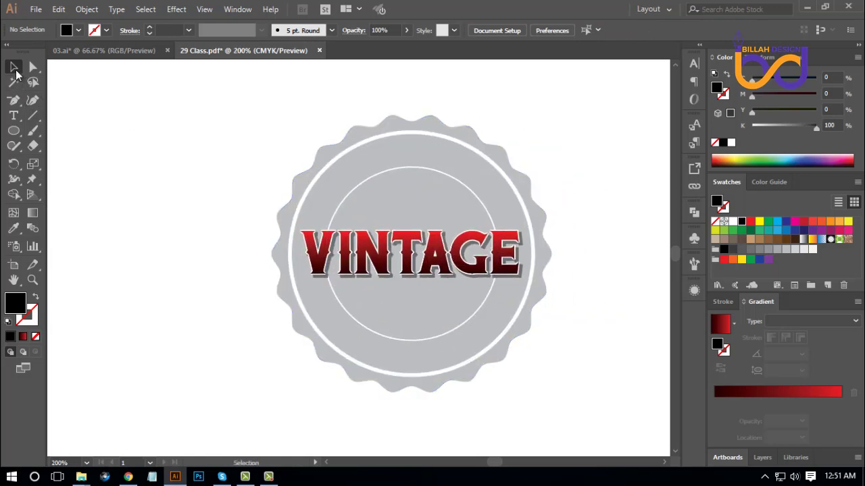
left_click(16, 118)
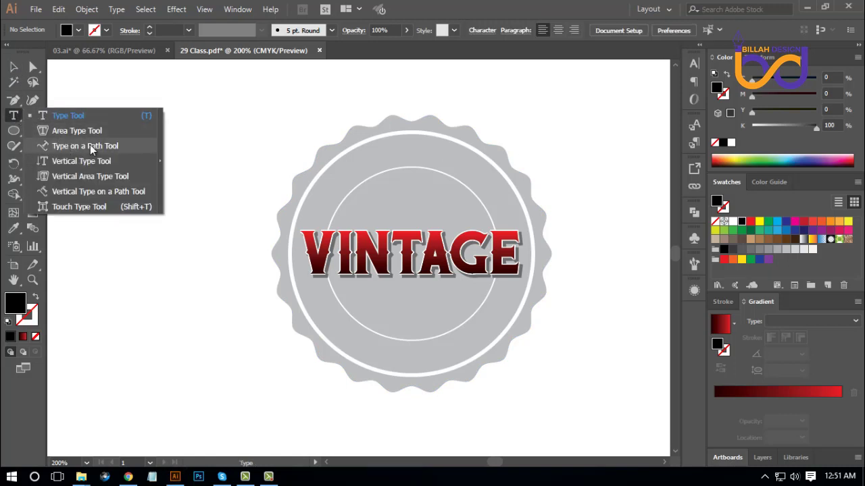
left_click(90, 146)
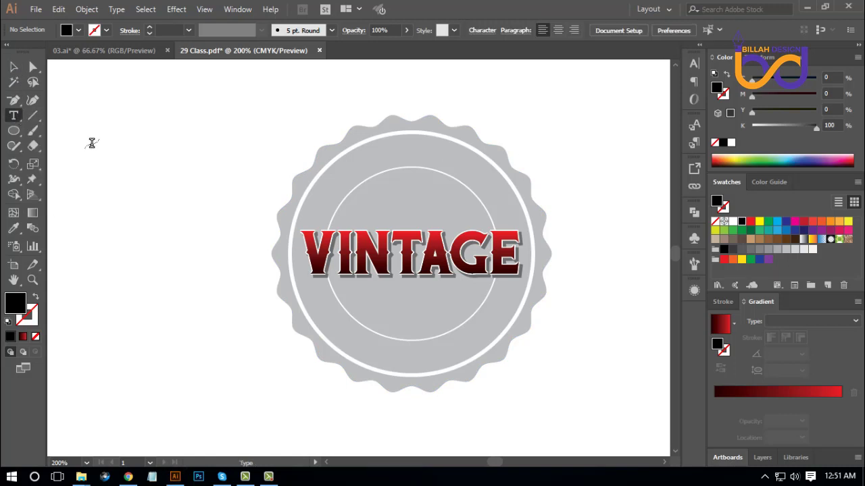
left_click(409, 170)
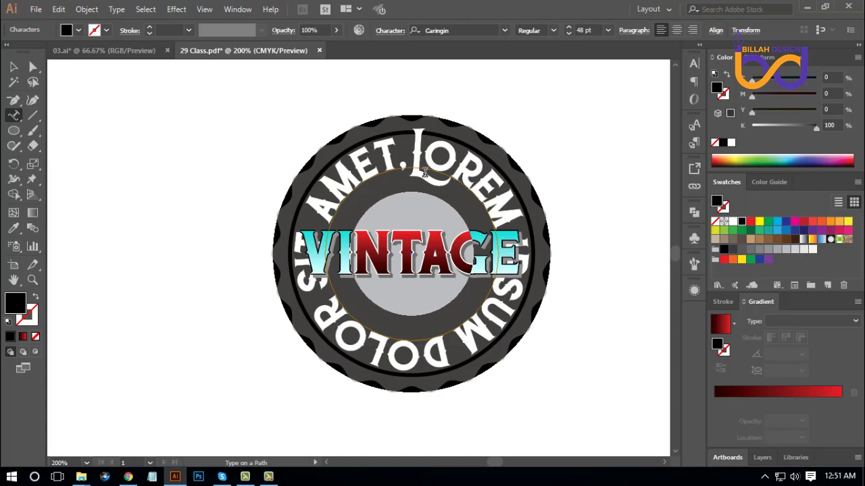
scroll(591, 27, "down", 3)
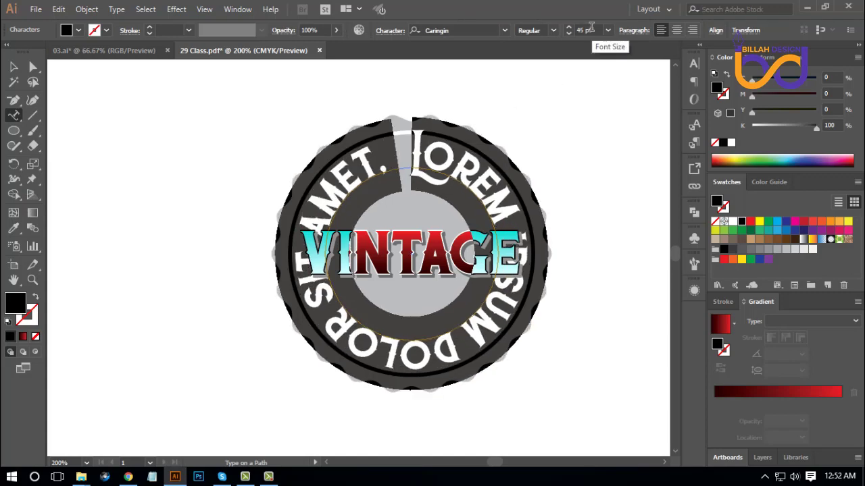
scroll(591, 27, "down", 3)
scroll(591, 27, "down", 3)
scroll(591, 27, "down", 2)
scroll(592, 27, "down", 5)
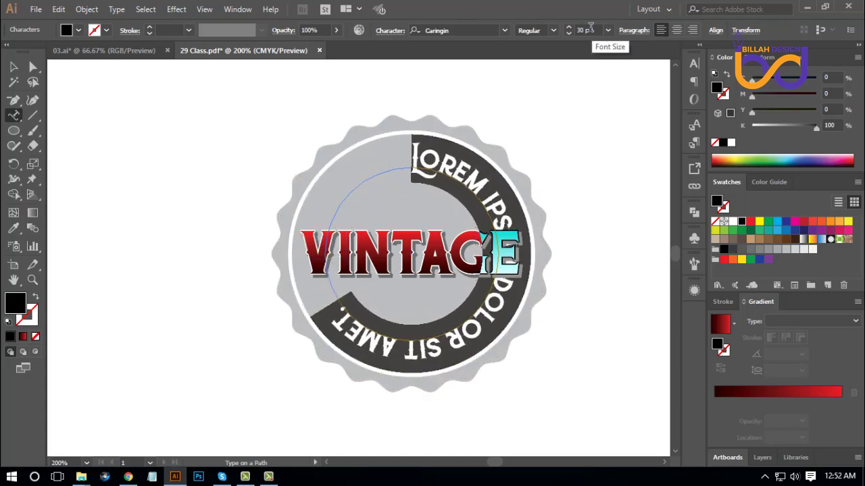
scroll(591, 27, "down", 5)
scroll(591, 27, "down", 5)
scroll(591, 27, "down", 5)
scroll(591, 27, "down", 1)
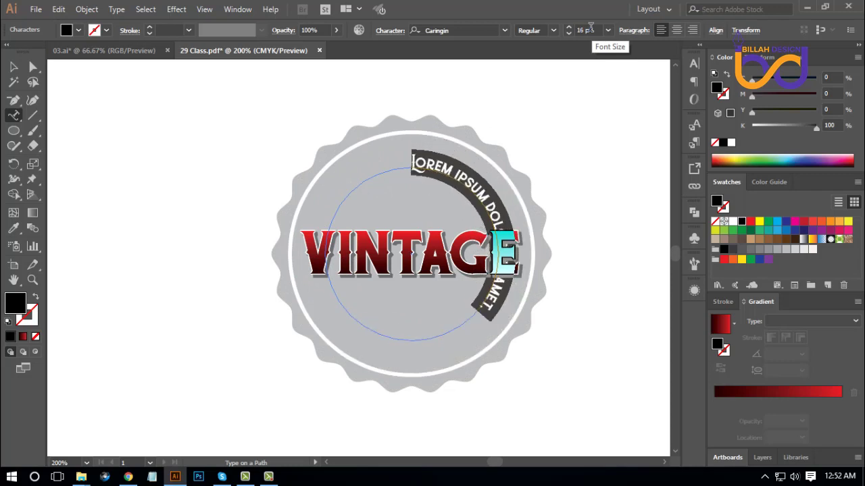
scroll(591, 27, "down", 1)
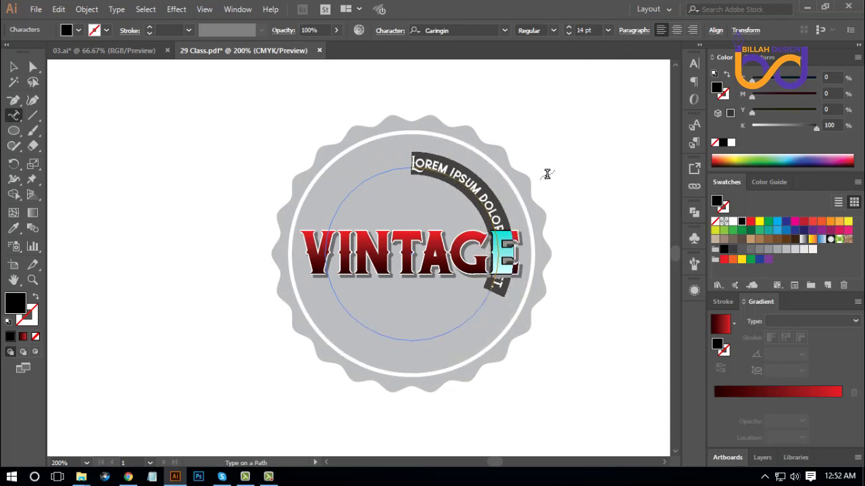
key("Escape")
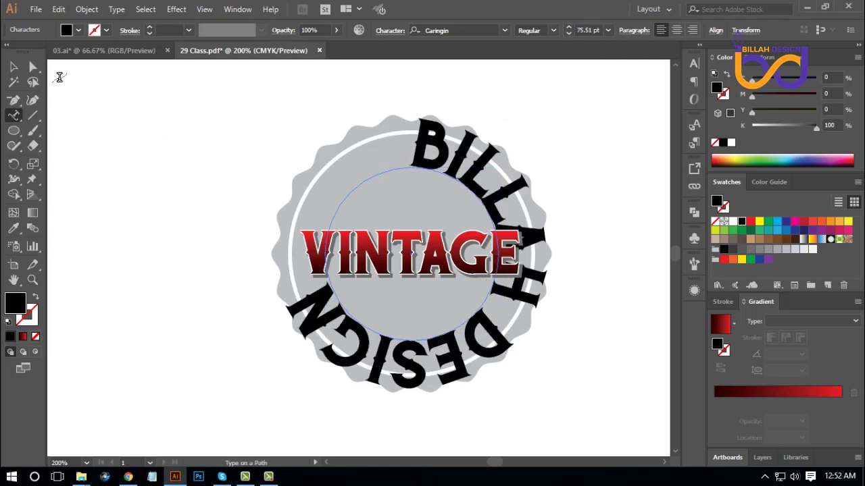
Step: Shrink BILLAH DESIGN to 25 pt and slide its start bracket toward the top arc
left_click(16, 68)
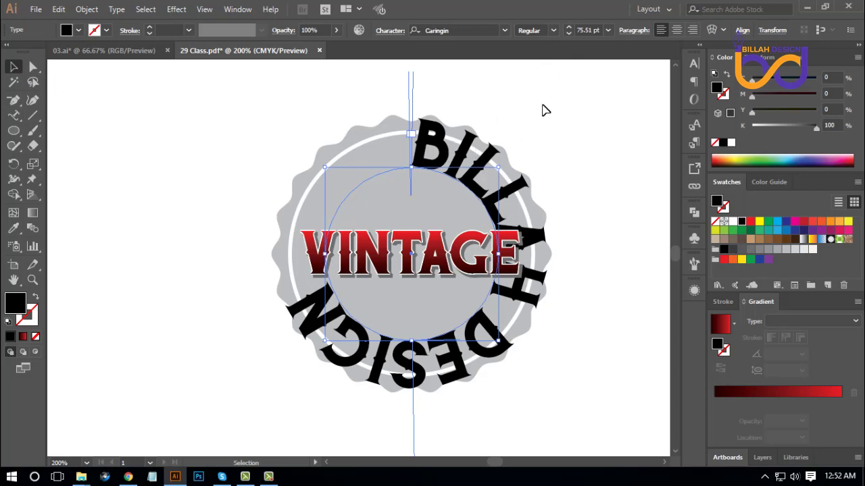
scroll(591, 25, "down", 5)
scroll(591, 25, "down", 6)
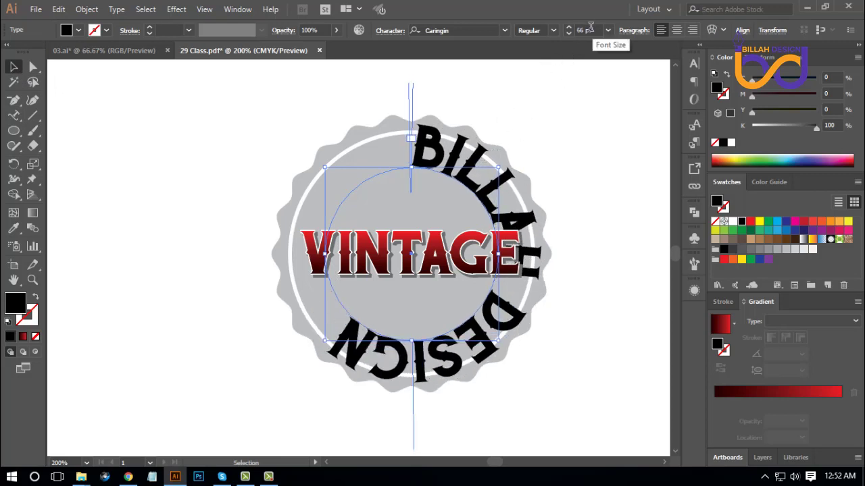
scroll(591, 25, "down", 5)
scroll(591, 25, "down", 6)
scroll(591, 27, "down", 10)
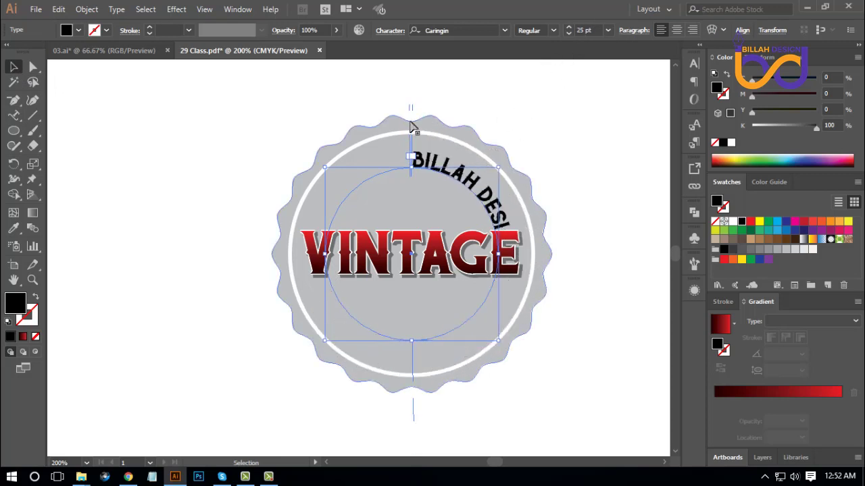
left_click(436, 100)
left_click(420, 160)
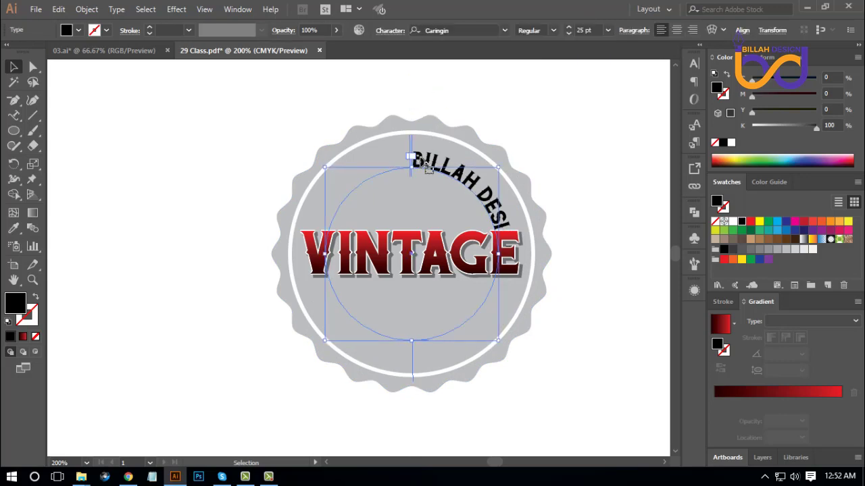
mouse_move(400, 146)
left_mouse_down()
mouse_move(501, 289)
mouse_move(517, 256)
mouse_move(481, 183)
left_mouse_up()
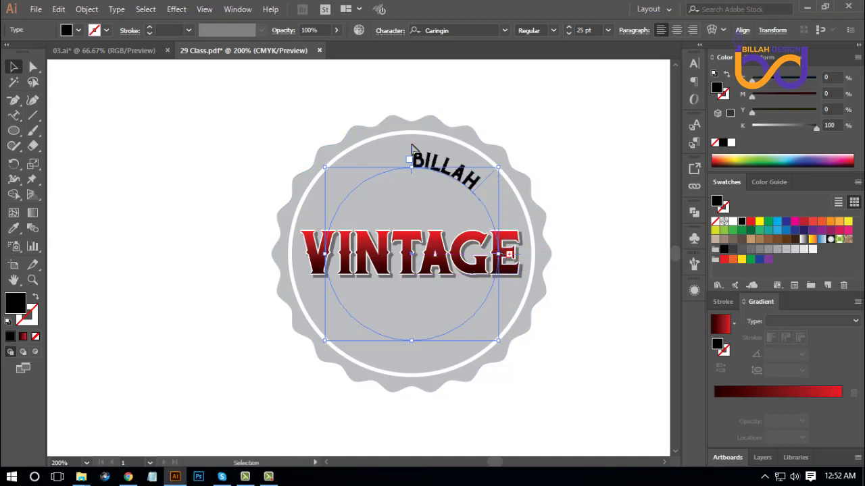
left_click_drag(412, 148, 302, 244)
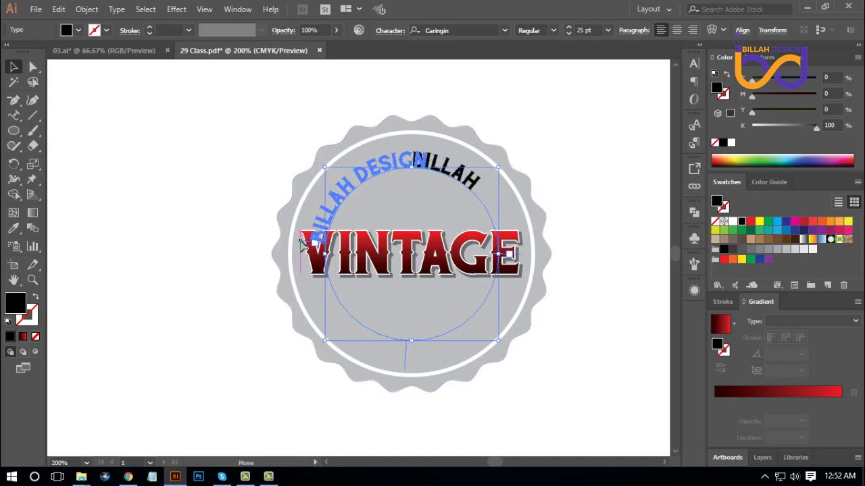
mouse_move(302, 245)
left_mouse_down()
mouse_move(302, 257)
mouse_move(302, 247)
left_mouse_up()
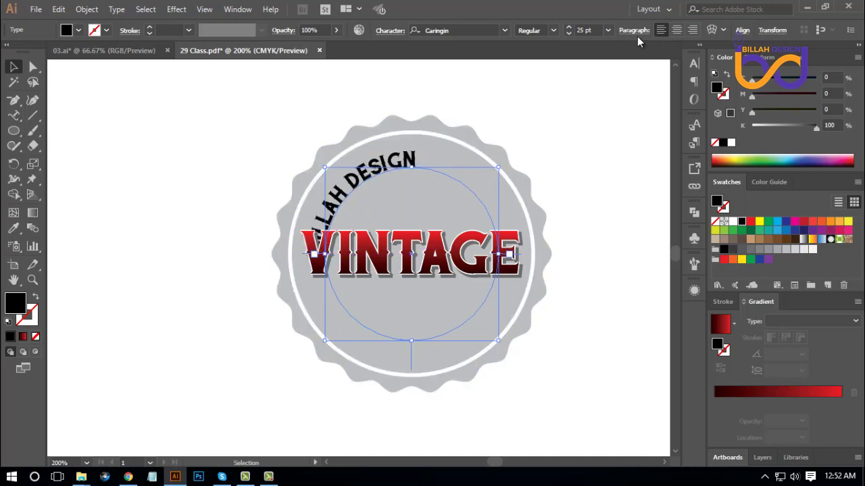
Step: Centre BILLAH DESIGN on the top arc and enlarge it to 37 pt
left_click(677, 30)
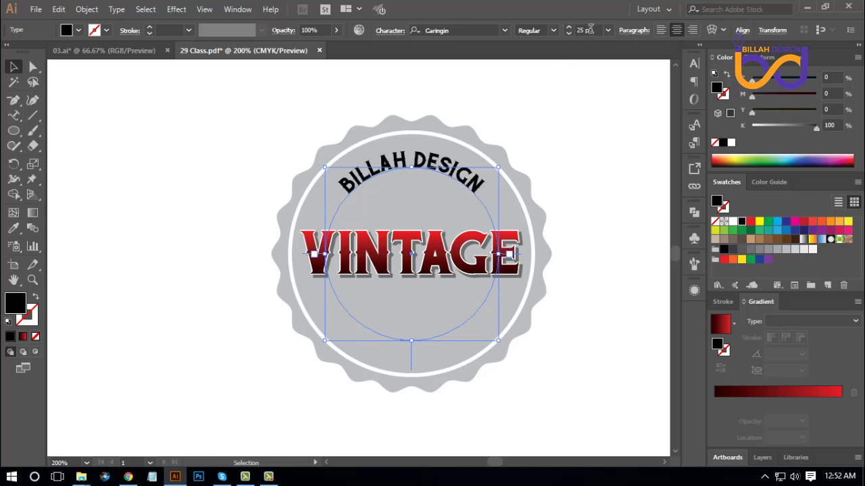
scroll(590, 29, "up", 2)
scroll(590, 29, "up", 1)
scroll(590, 29, "up", 2)
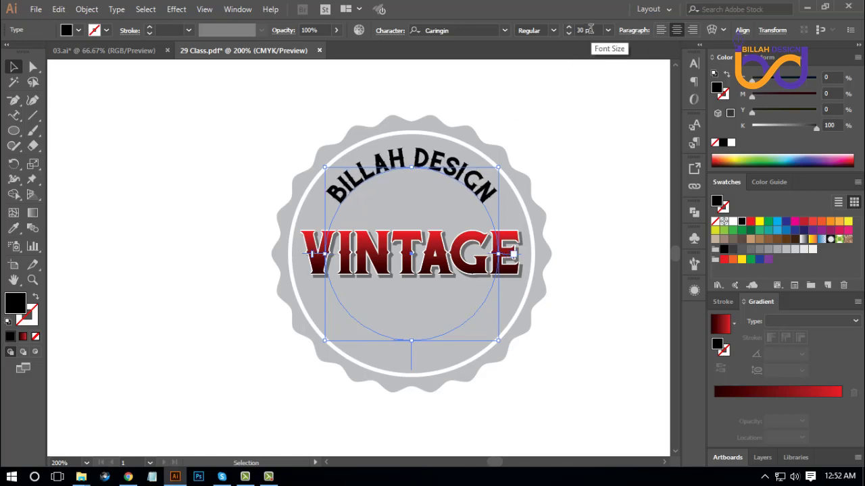
scroll(589, 29, "up", 2)
scroll(590, 29, "up", 2)
scroll(590, 29, "up", 3)
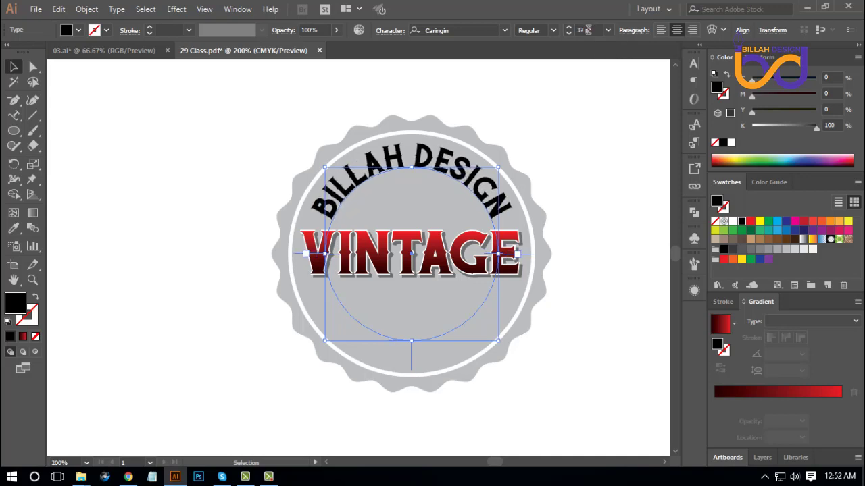
left_click(585, 242)
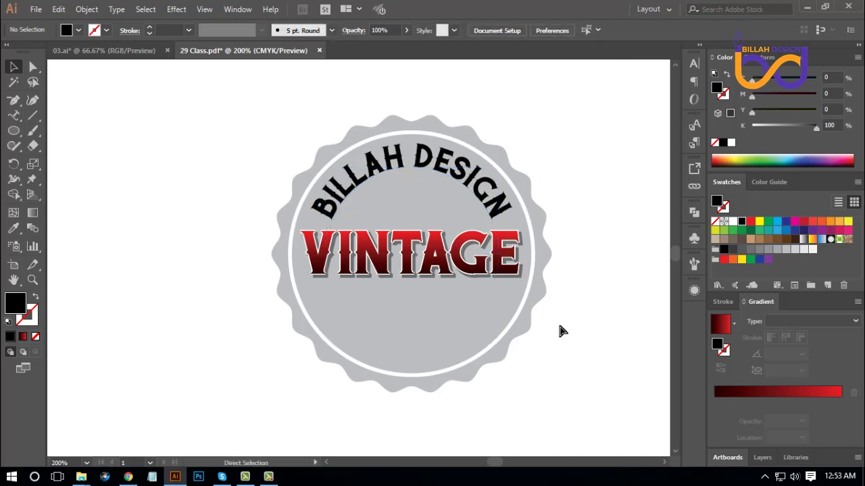
Step: Move BUILD-UP YOUR SKILL onto the bottom of the artboard and scale it down
key("ctrl+1")
left_click_drag(452, 340, 471, 339)
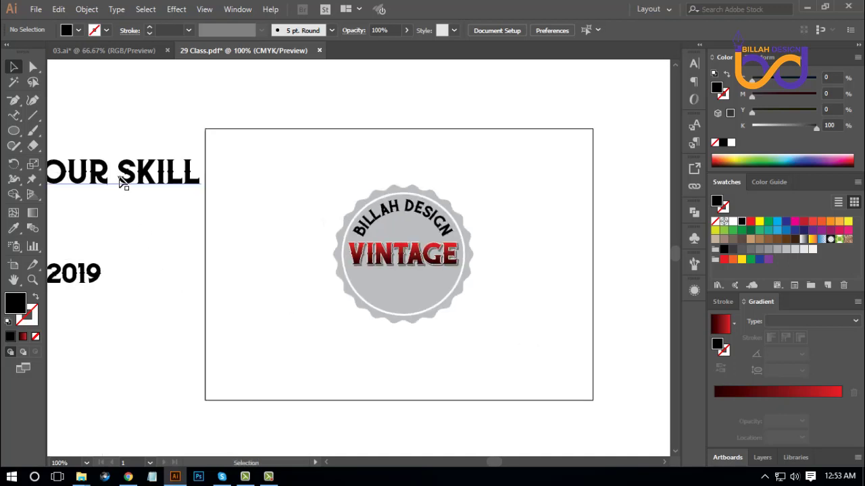
left_click_drag(122, 184, 483, 374)
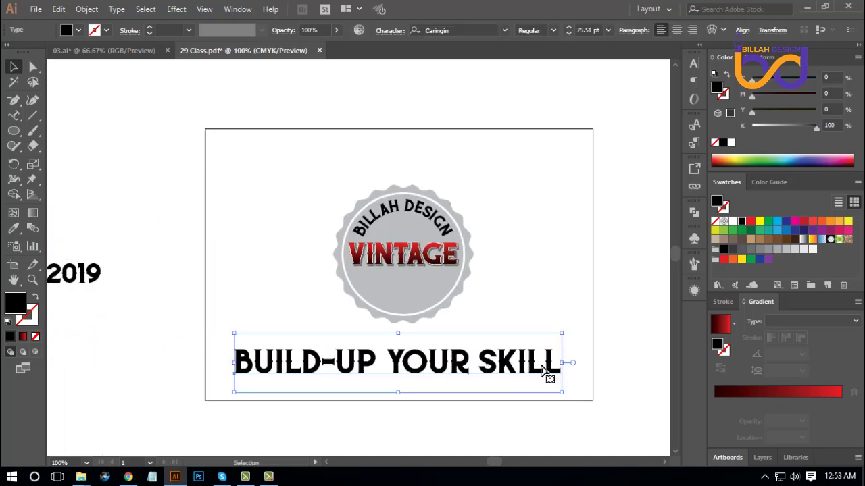
left_click_drag(562, 363, 484, 363)
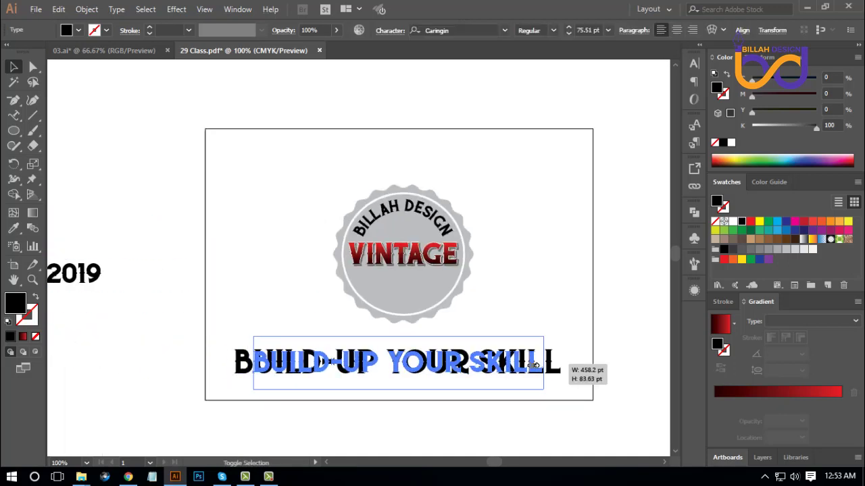
left_click(473, 383)
Step: Alt-drag the BILLAH DESIGN path bracket to copy it onto the circle's lower arc
key("ctrl+plus")
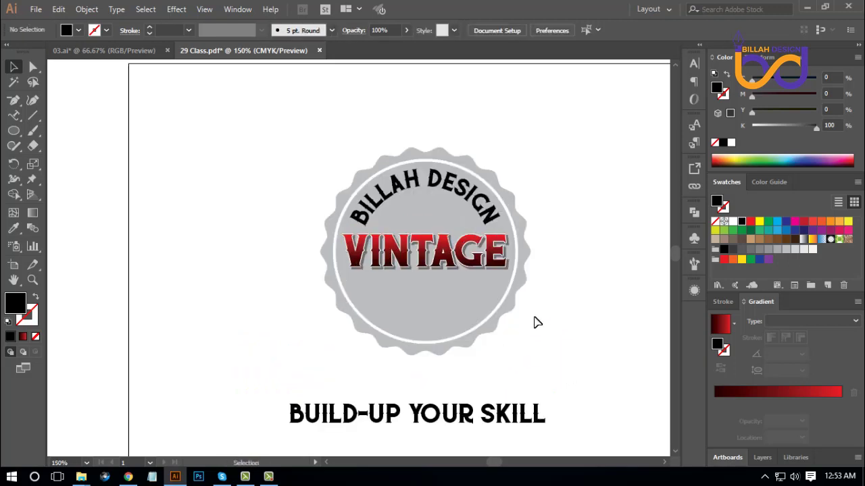
left_click_drag(553, 339, 540, 311)
left_click(463, 174)
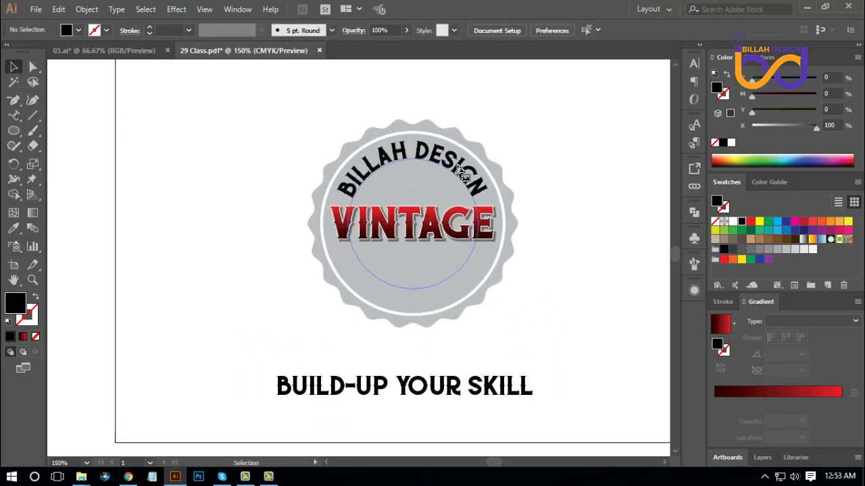
key("a")
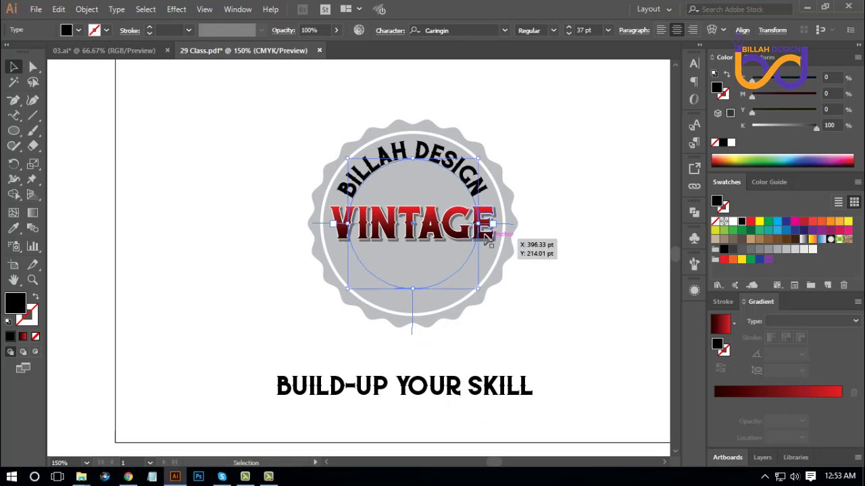
left_click(440, 187)
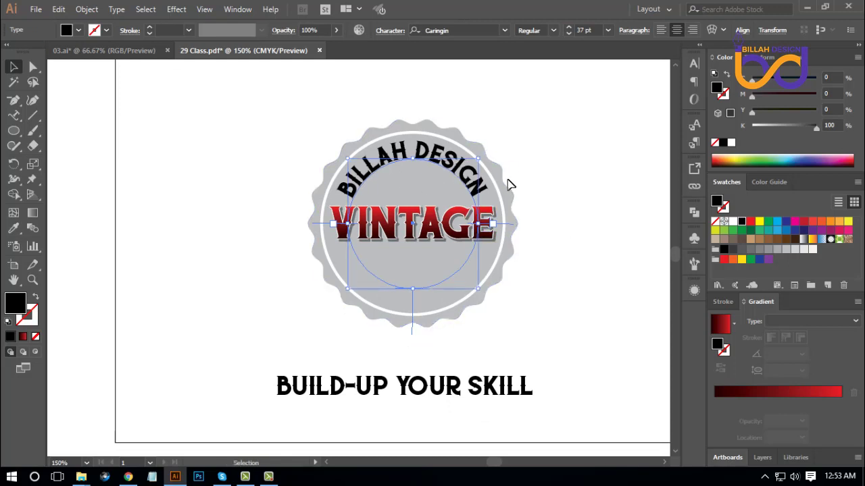
mouse_move(494, 163)
left_mouse_down()
mouse_move(491, 275)
mouse_move(365, 309)
left_mouse_up()
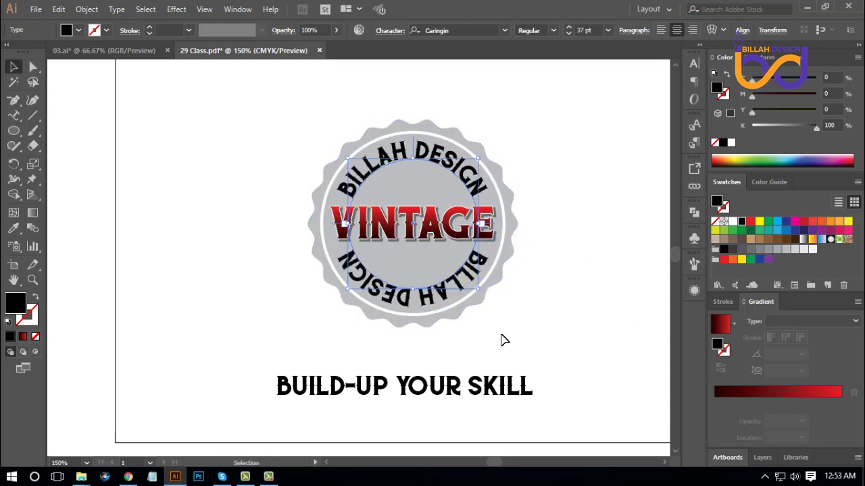
left_click(548, 336)
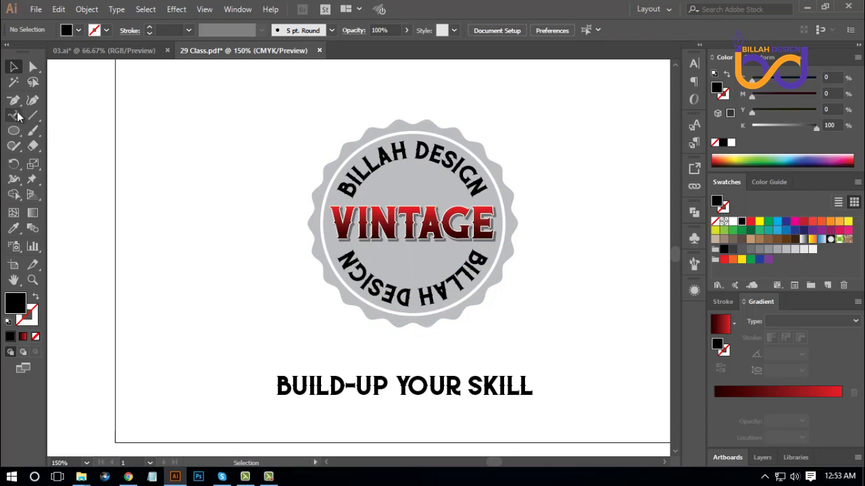
Step: Make the lower-arc text read BUILD-UP YOUR instead of BILLAH DESIGN, undoing a trial edit
left_click(16, 116)
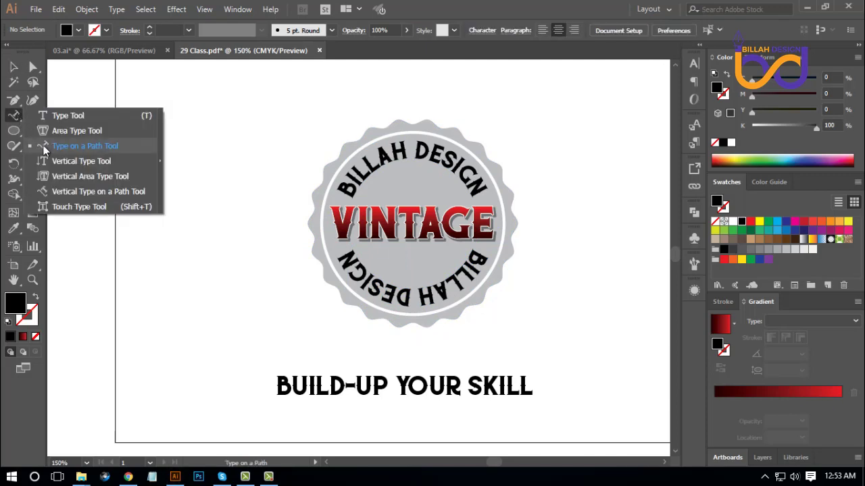
left_click(44, 146)
left_click_drag(341, 261, 493, 262)
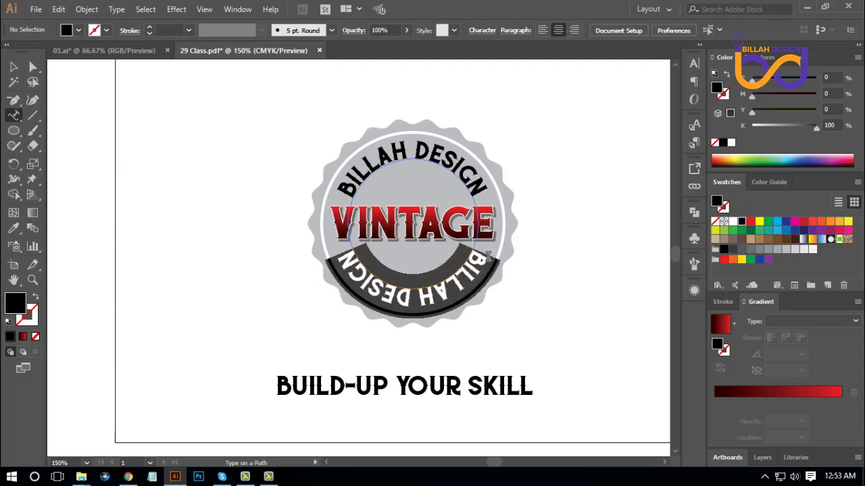
left_click(14, 66)
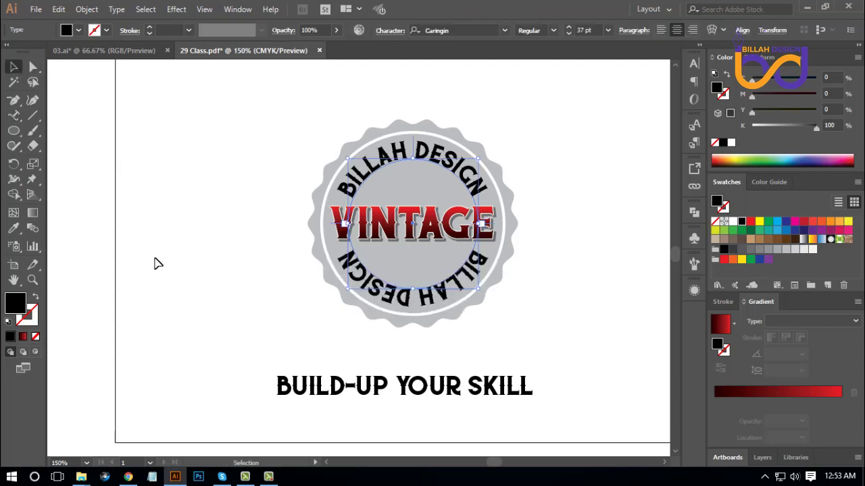
left_click(459, 382)
left_click(545, 360)
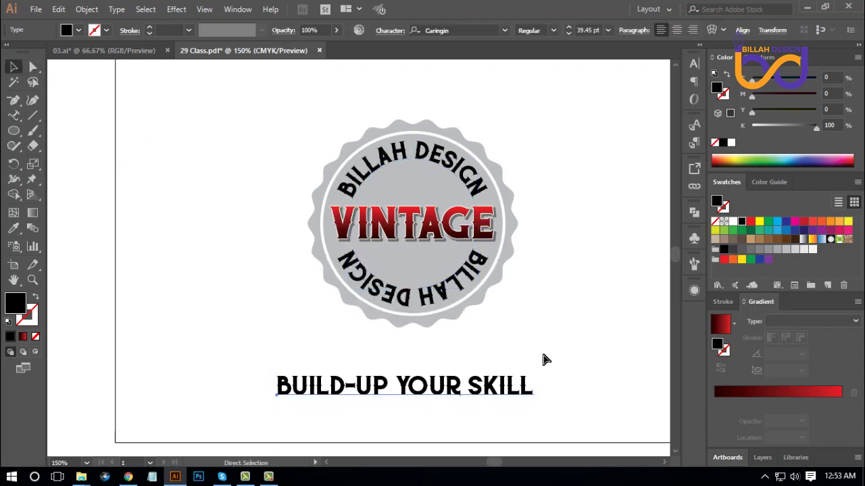
key("Delete")
left_click(13, 115)
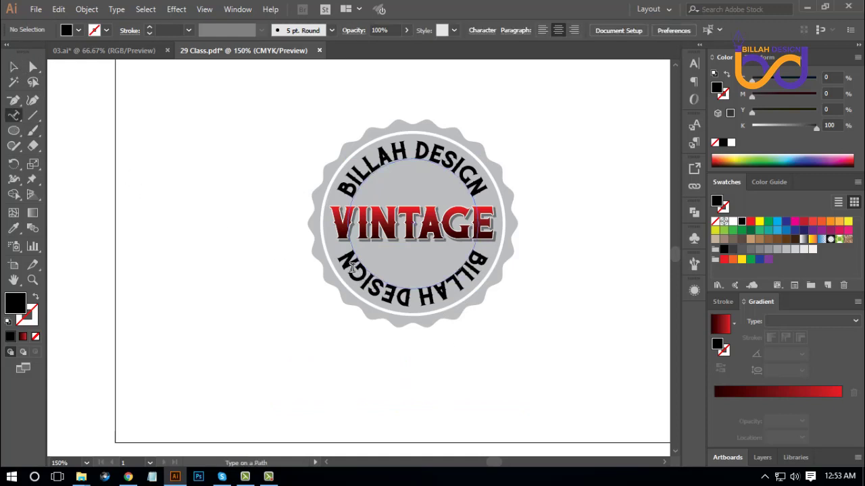
left_click_drag(348, 263, 500, 279)
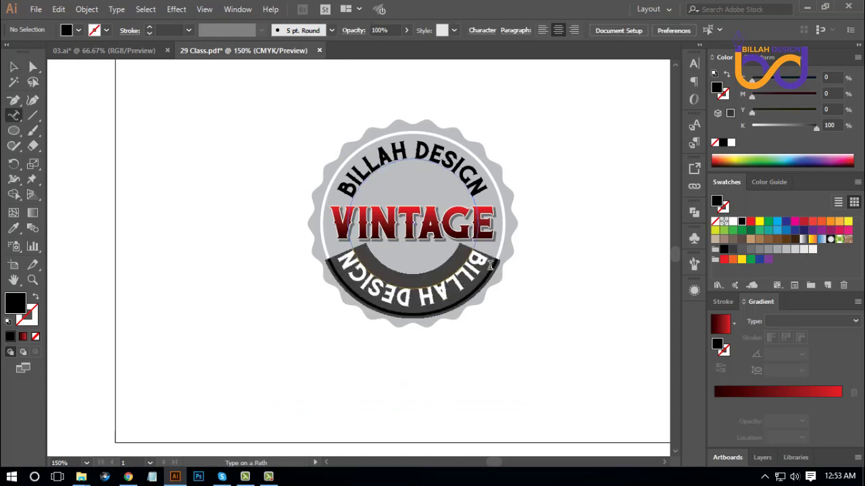
key("Escape")
key("ctrl+z")
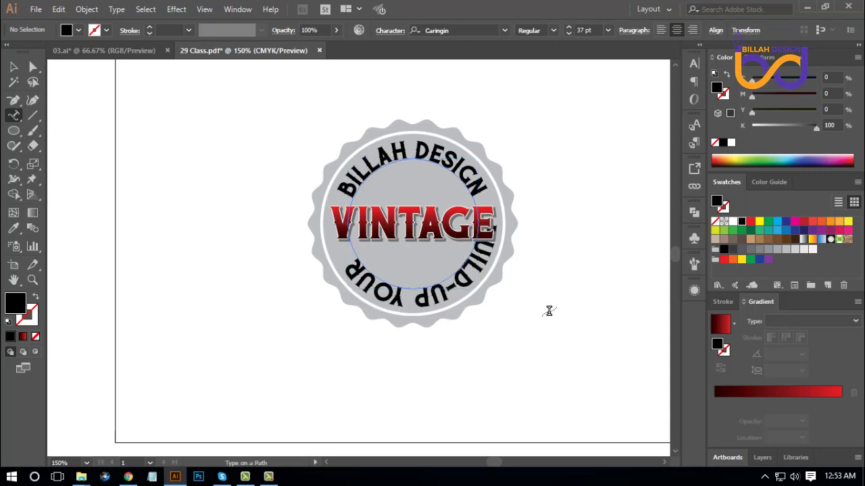
Step: Centre the BUILD-UP YOUR arc text on its path with Align Center
left_click(13, 66)
left_click(323, 233)
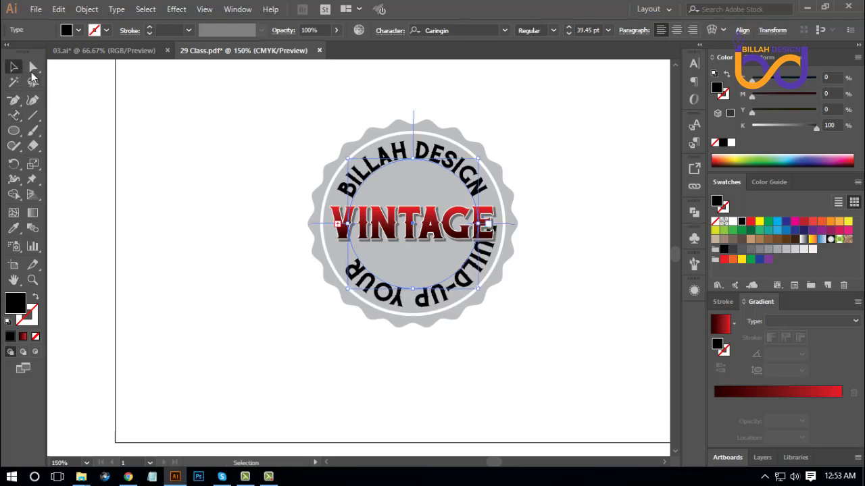
left_click(470, 321)
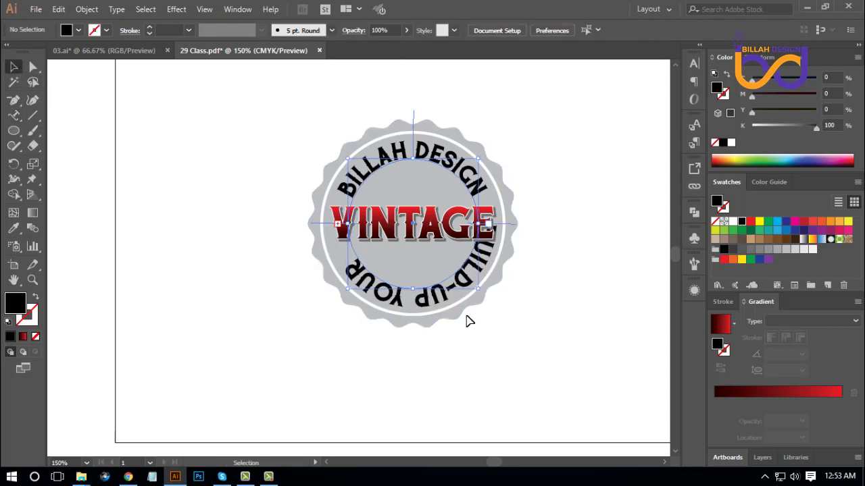
left_click(444, 307)
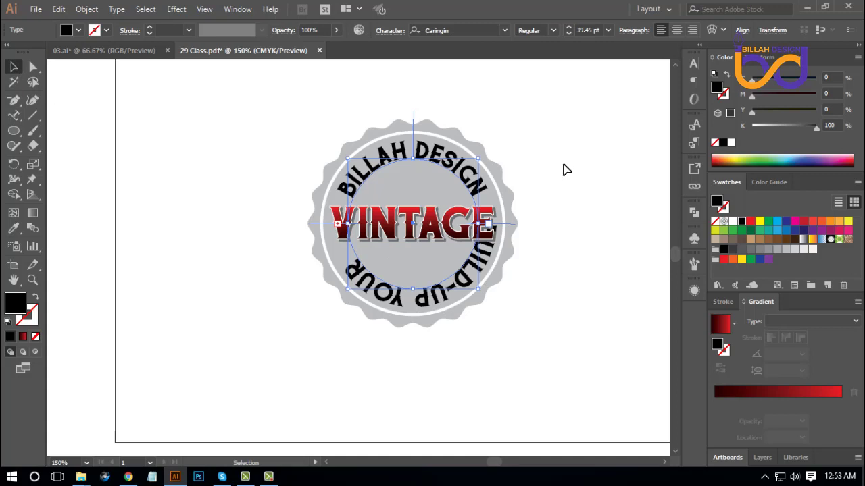
left_click(675, 31)
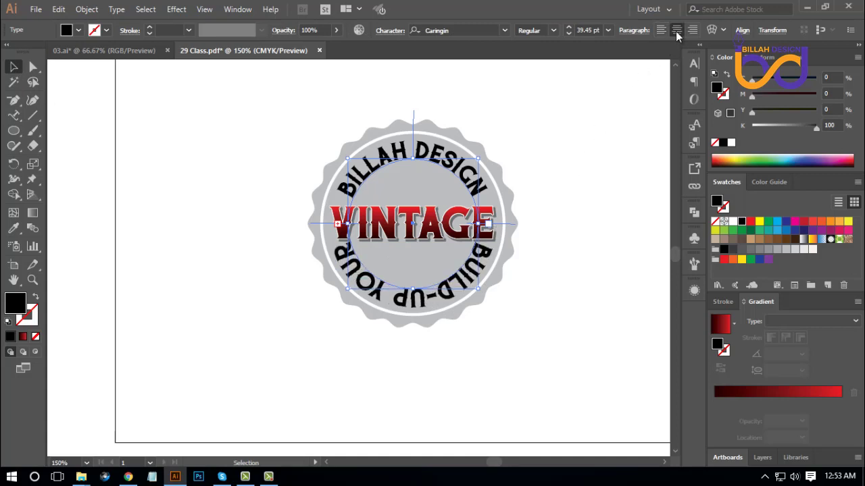
left_click(537, 334)
Step: Flip BUILD-UP YOUR SKILL upright inside the circle, slide it to the bottom, and set 21 pt
key("ctrl+plus")
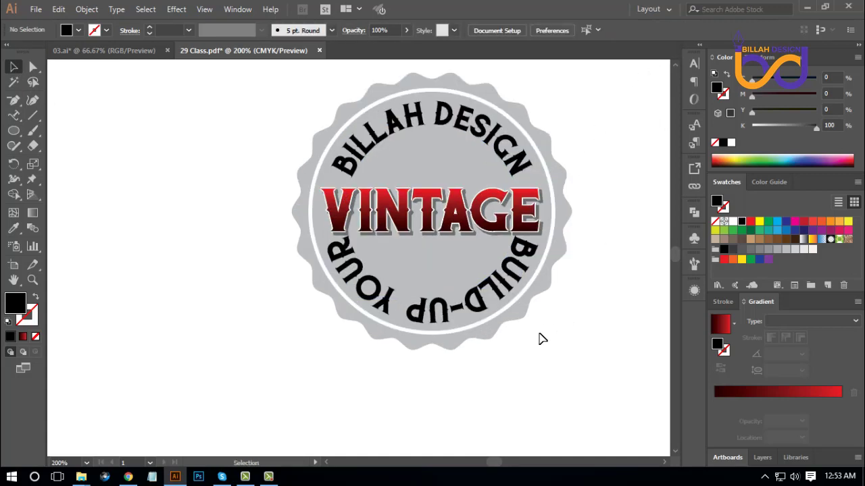
left_click(495, 312)
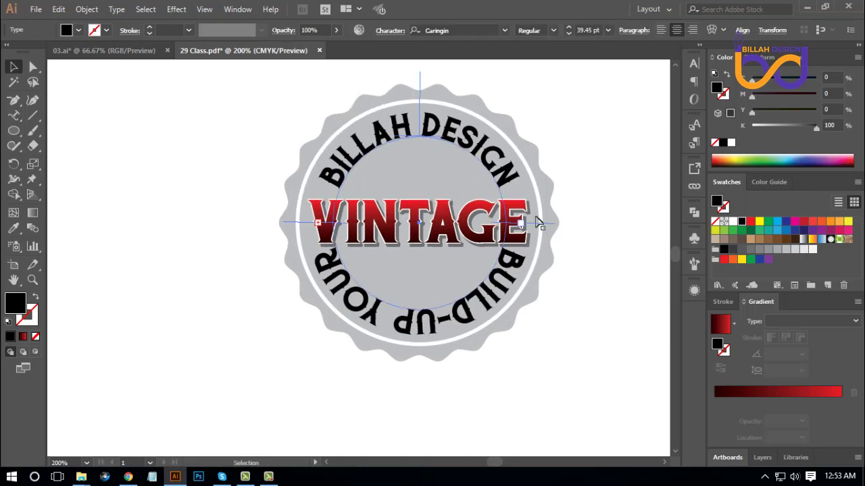
left_click(439, 325)
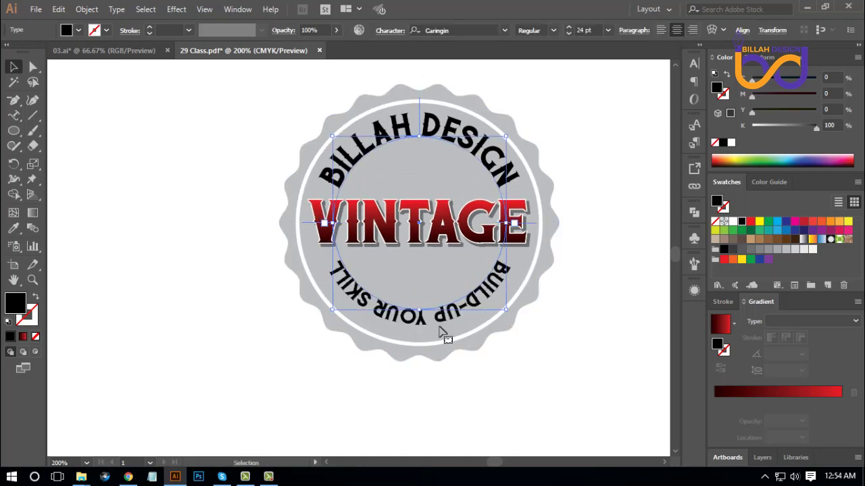
key("ctrl+plus")
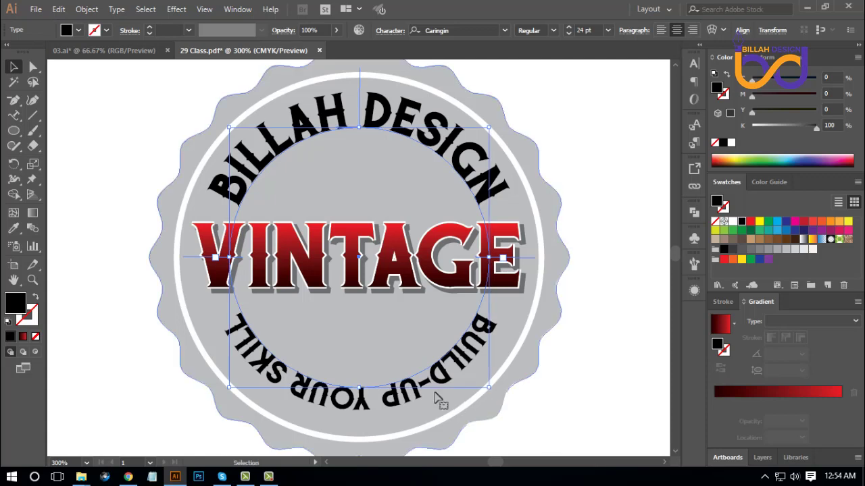
left_click_drag(411, 389, 442, 379)
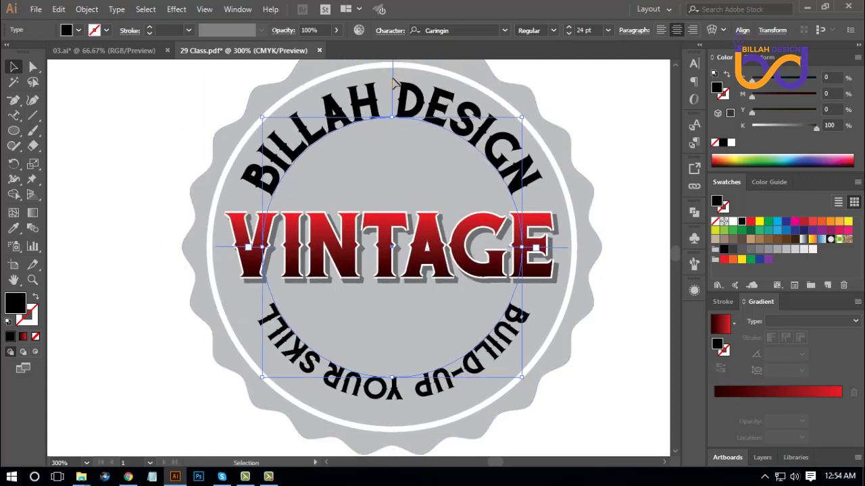
left_click_drag(395, 83, 473, 290)
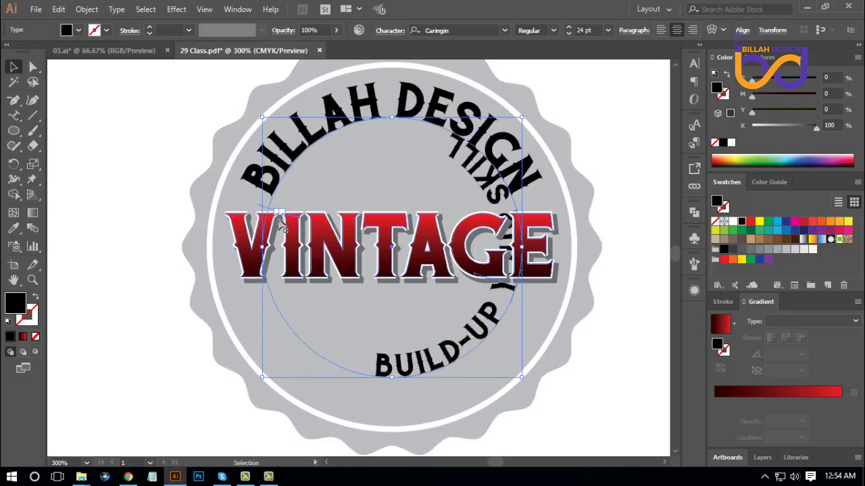
left_click_drag(259, 211, 254, 247)
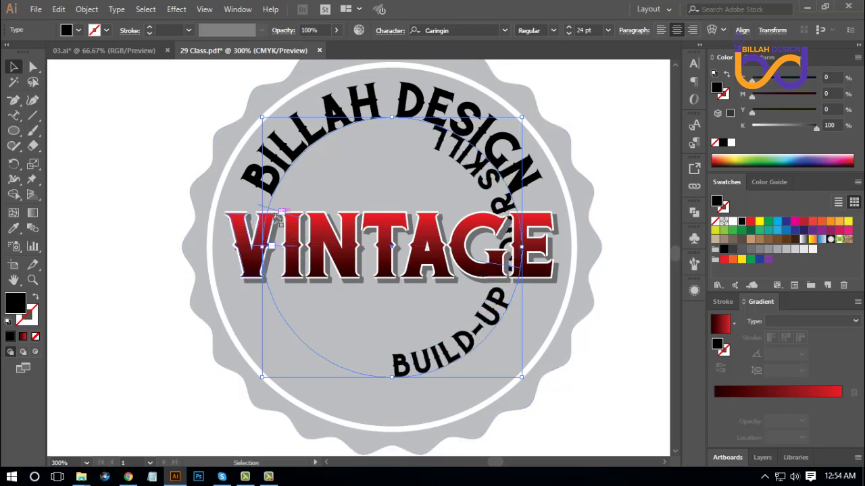
left_click_drag(268, 210, 558, 247)
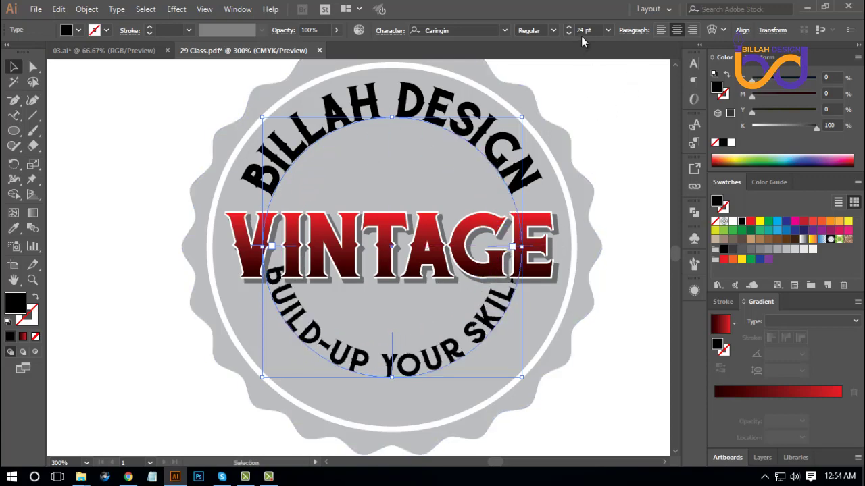
scroll(586, 30, "down", 3)
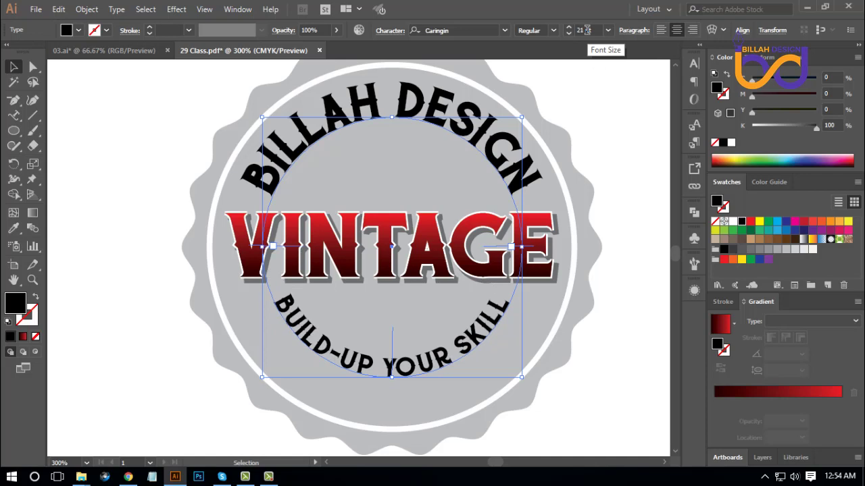
left_click(624, 249)
Step: Set the BUILD-UP YOUR SKILL Type on a Path Options to align to path by Ascender
key("ctrl+minus")
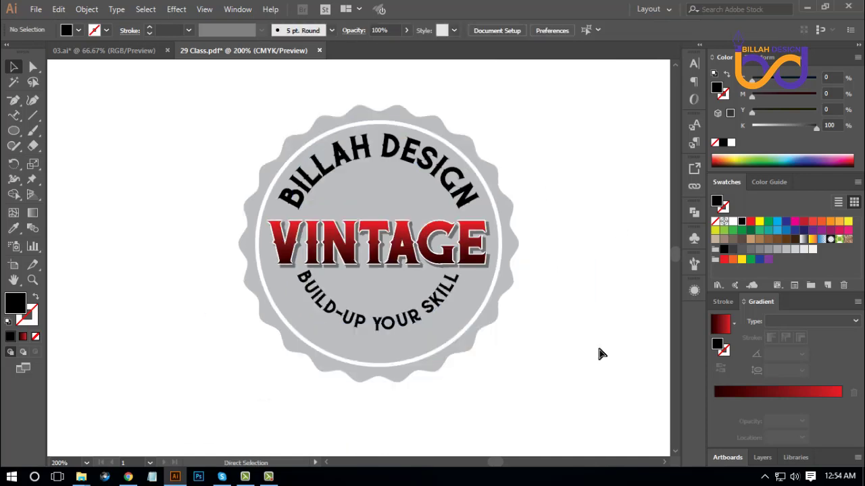
key("space")
left_click(403, 329)
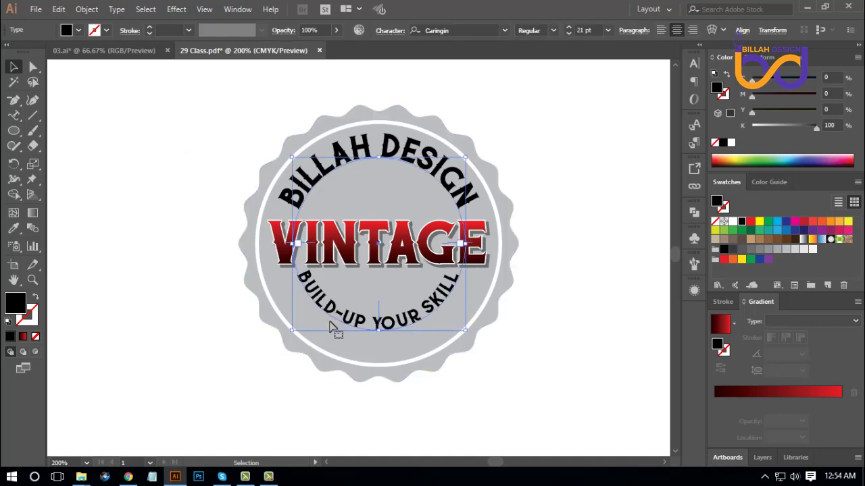
left_click(116, 9)
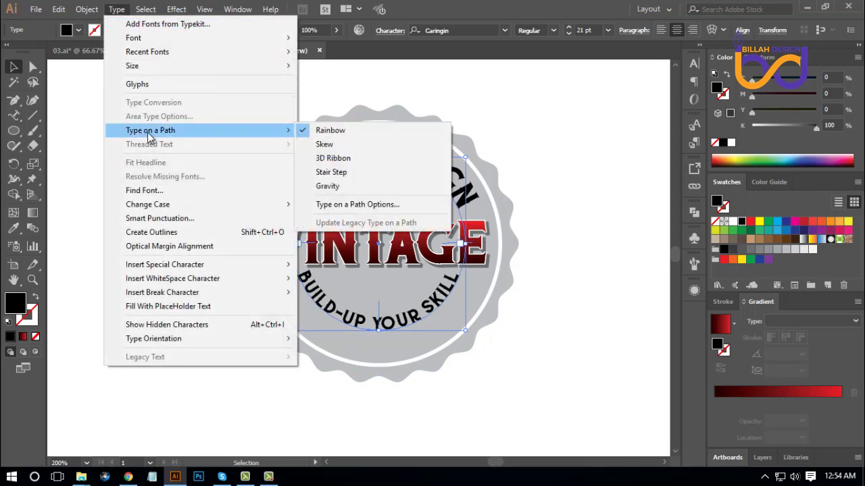
mouse_move(150, 130)
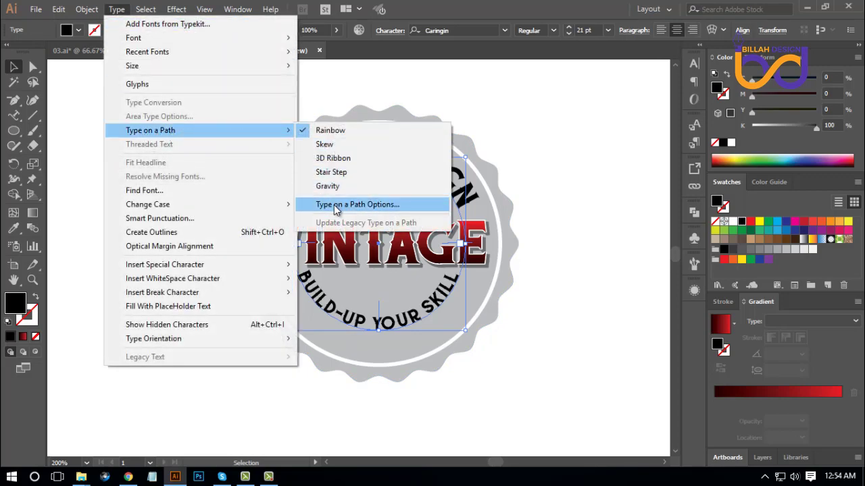
left_click(375, 205)
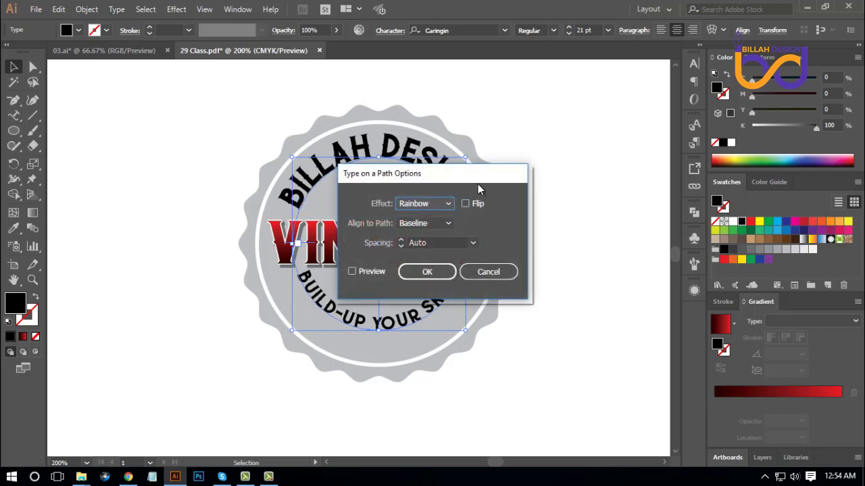
left_click_drag(499, 175, 662, 104)
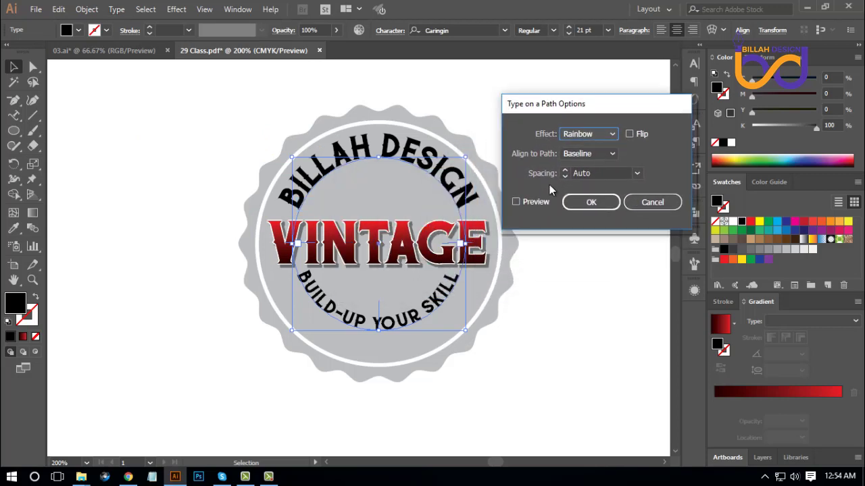
left_click(516, 201)
left_click(584, 155)
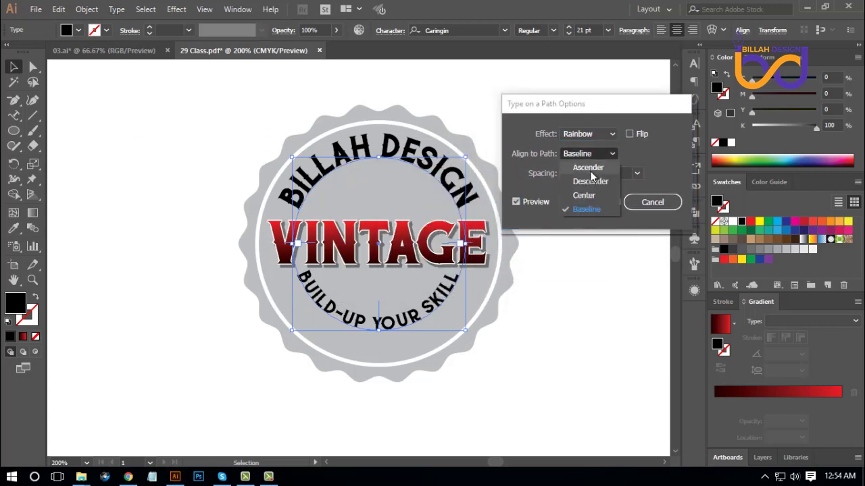
left_click(590, 167)
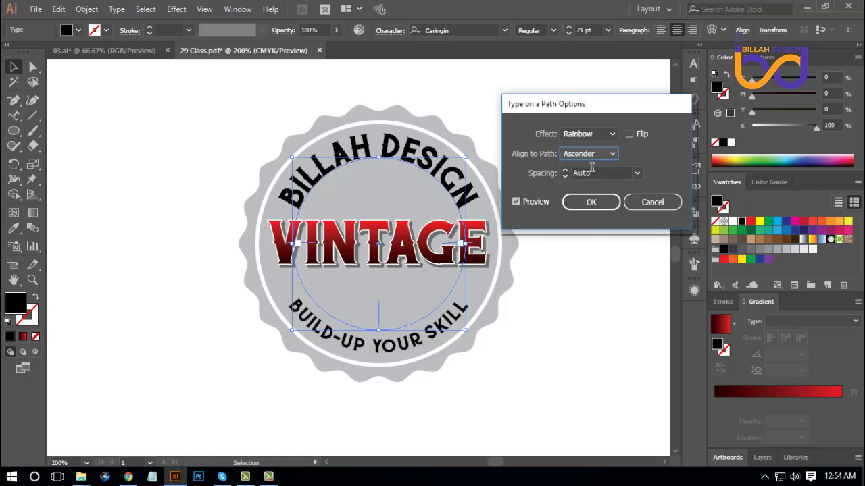
left_click_drag(613, 111, 637, 111)
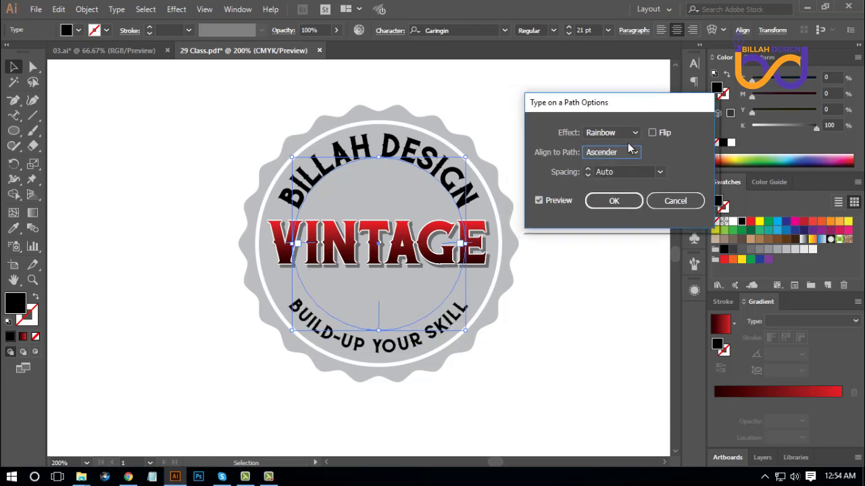
left_click(633, 204)
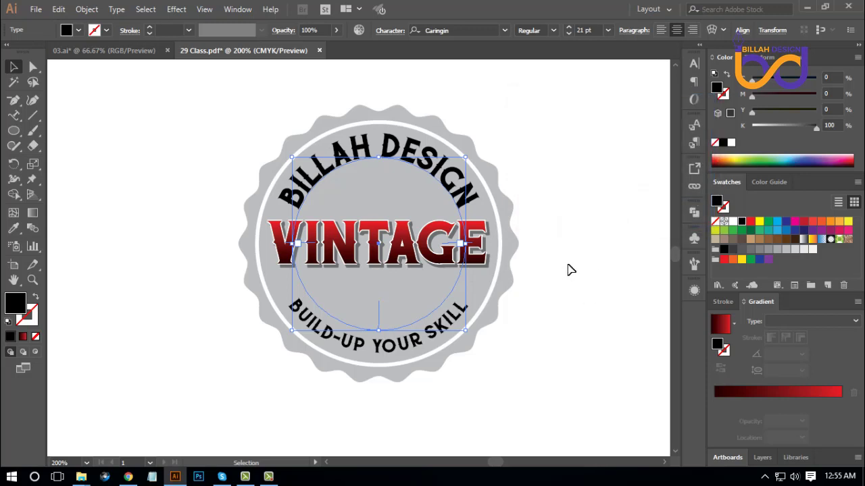
Step: Give the BUILD-UP YOUR SKILL text a 1 pt baseline shift
left_click(695, 64)
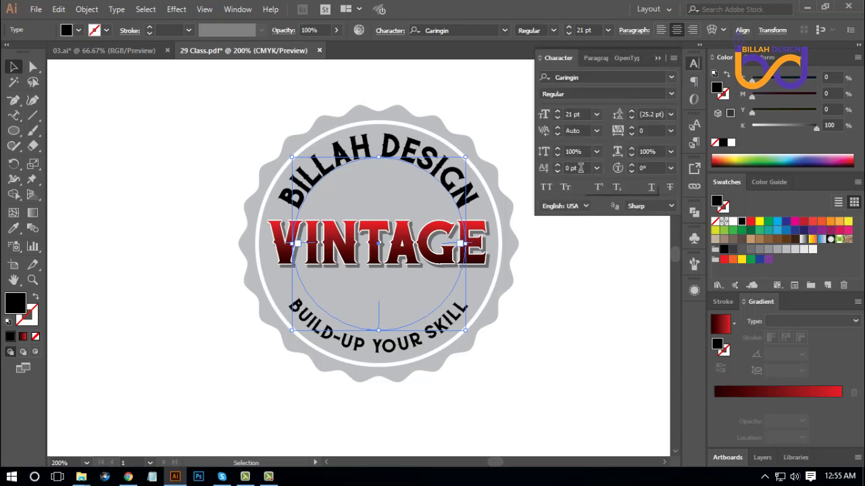
scroll(580, 167, "down", 1)
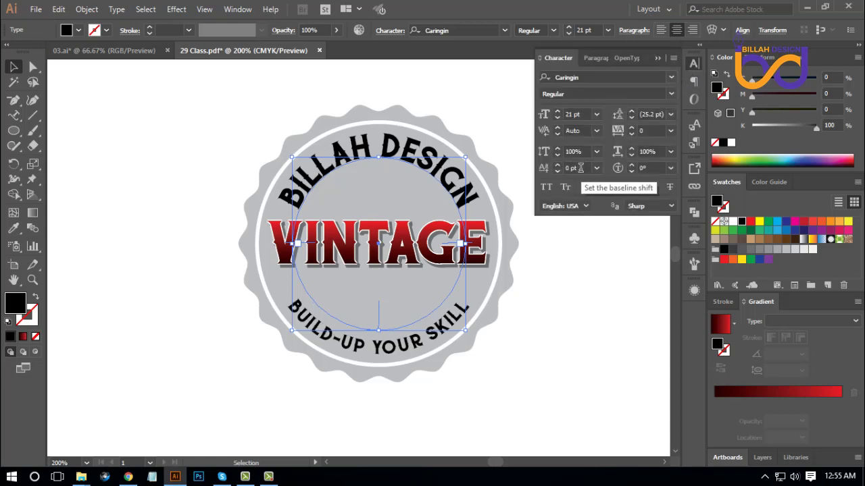
scroll(579, 168, "up", 1)
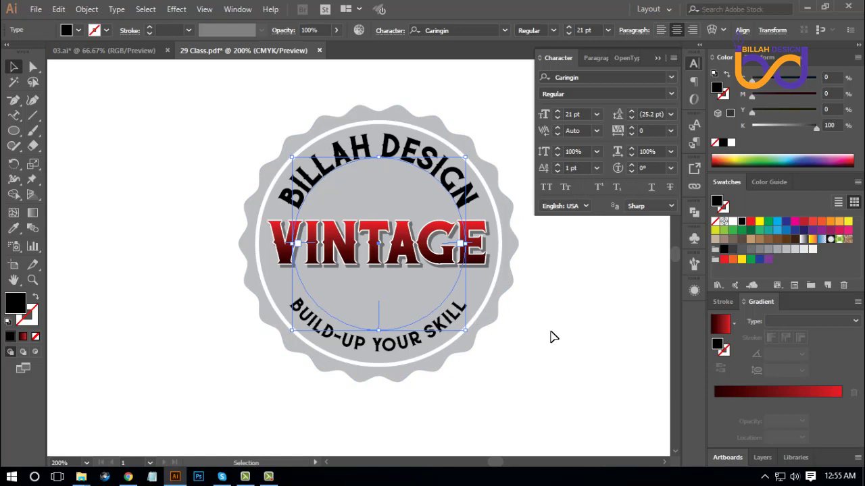
left_click(560, 298)
left_click_drag(569, 309, 552, 313)
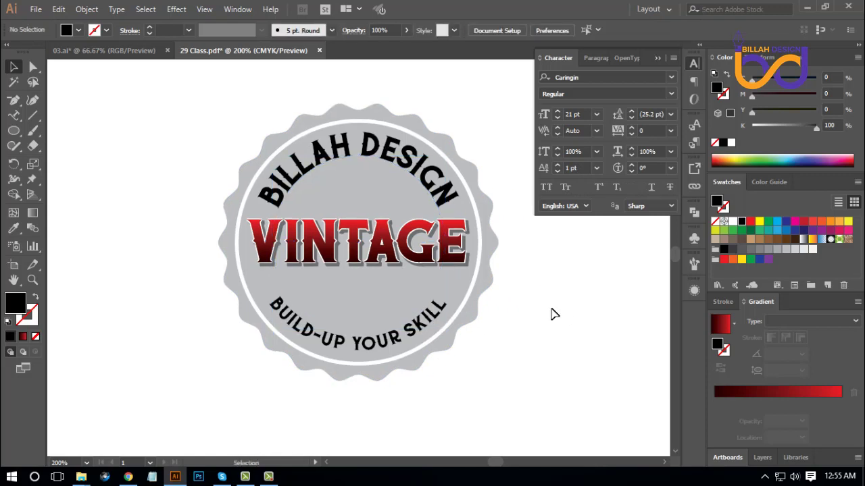
Step: Shrink the inner white ring in toward the curved text
left_click(473, 200)
left_click(540, 274)
left_click(479, 290)
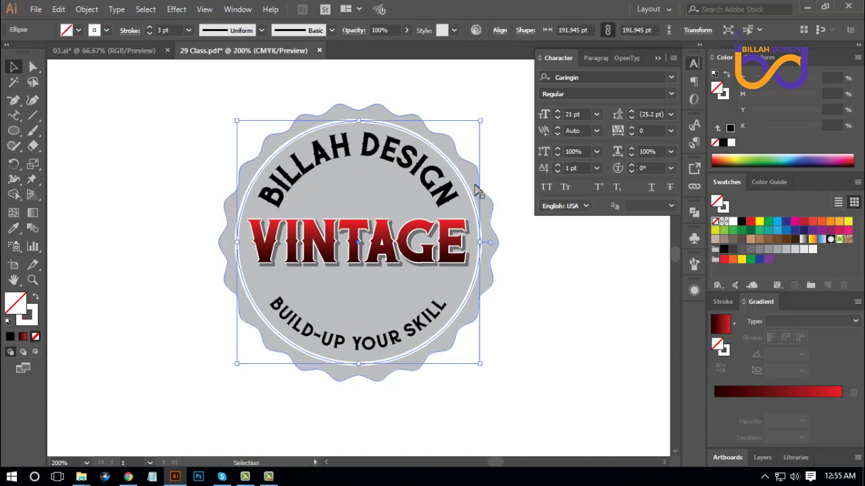
left_click_drag(480, 123, 446, 166)
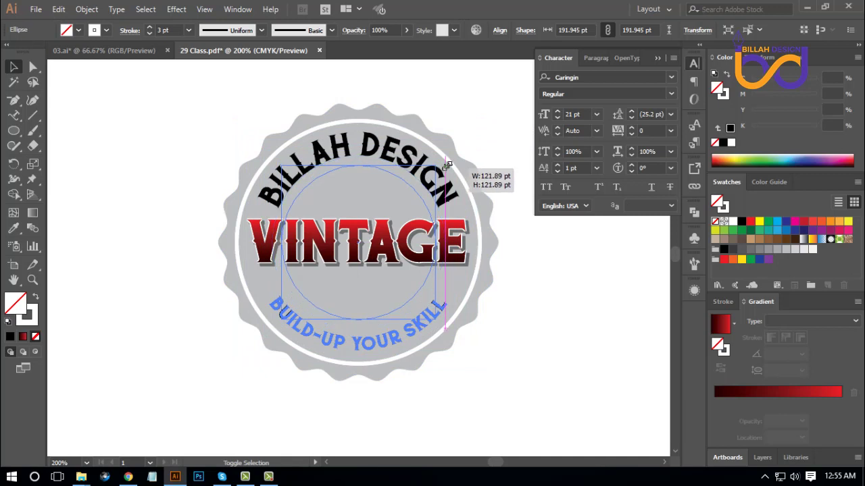
left_click_drag(448, 165, 444, 160)
key("ctrl+shift+a")
left_click(432, 182)
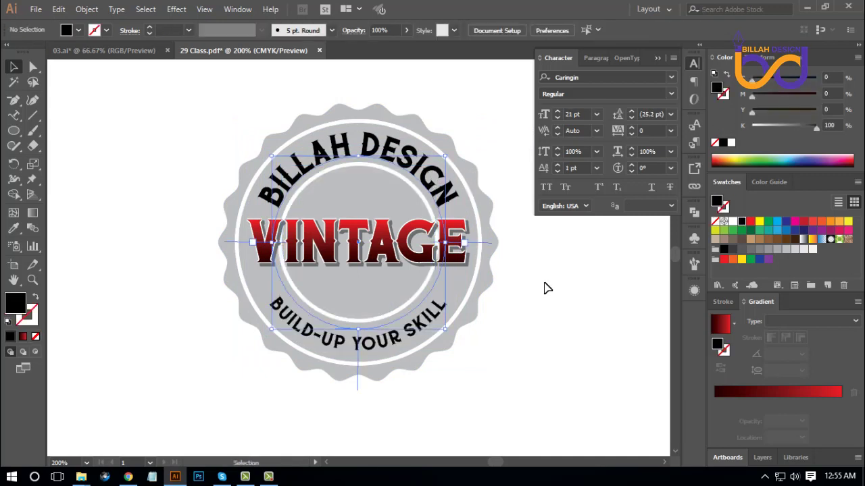
left_click(546, 287)
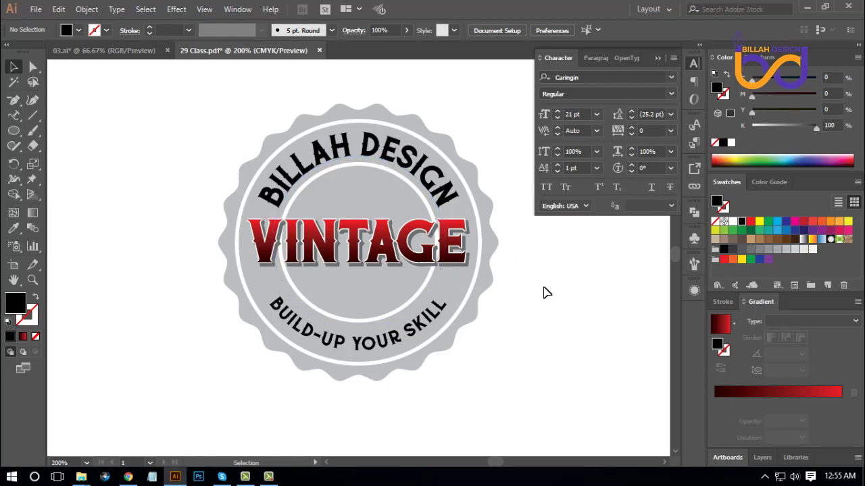
Step: Resize the white 3 pt outer ring from its corner to 191.945 pt
key("ctrl+equal")
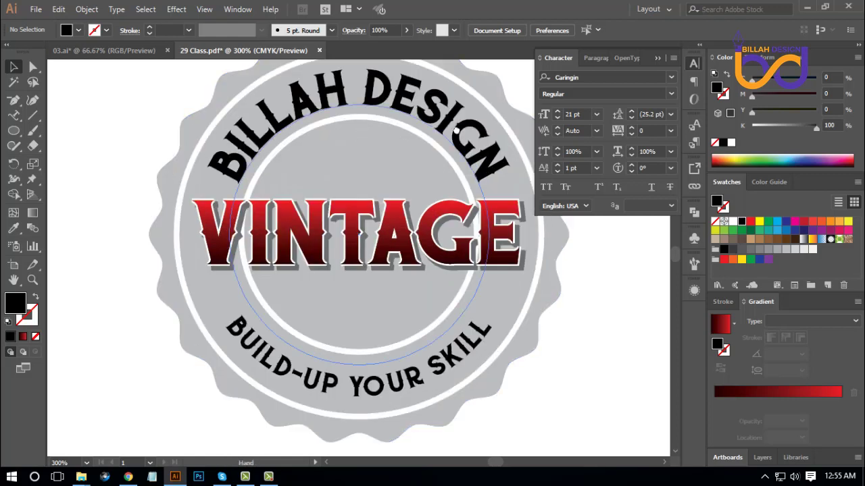
scroll(422, 174, "up", 1)
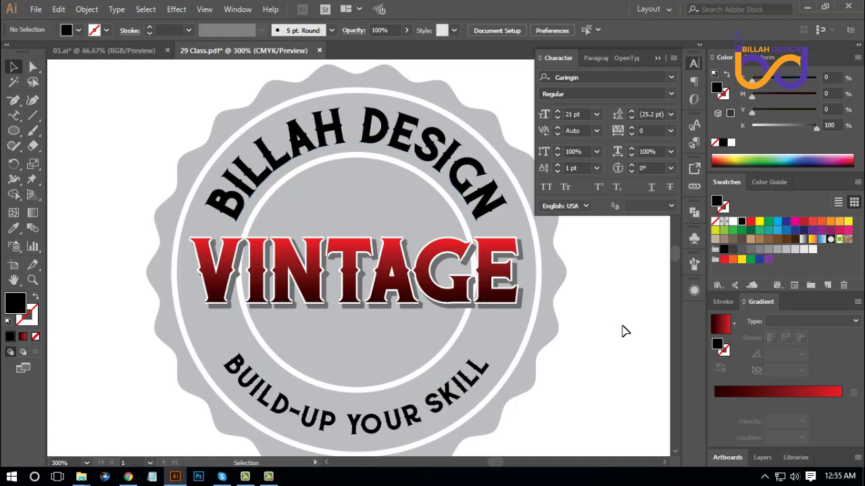
scroll(608, 335, "up", 2)
scroll(605, 340, "right", 2)
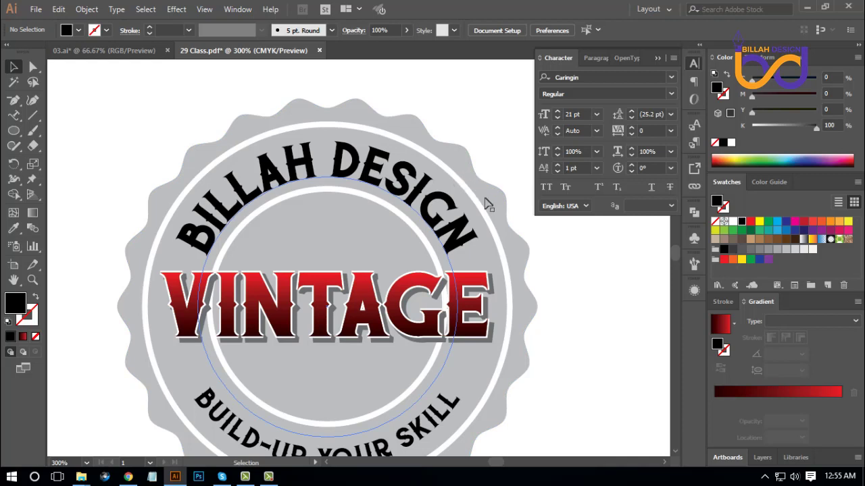
left_click(508, 338)
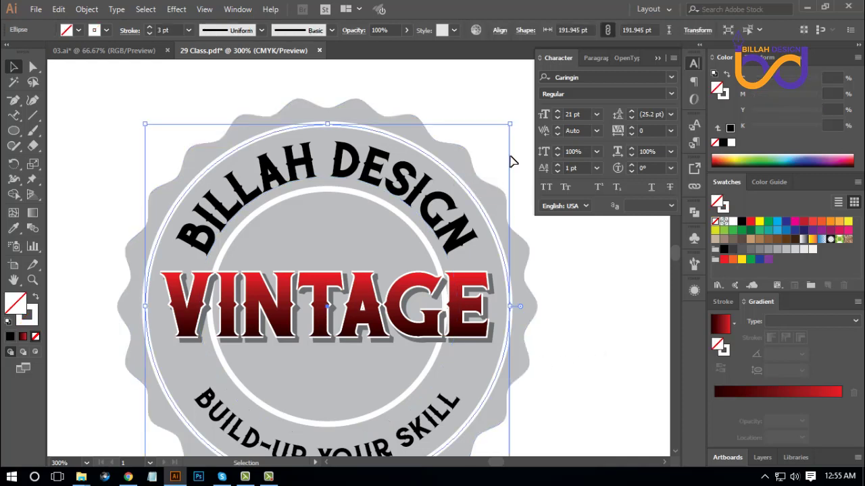
left_click_drag(511, 126, 510, 127)
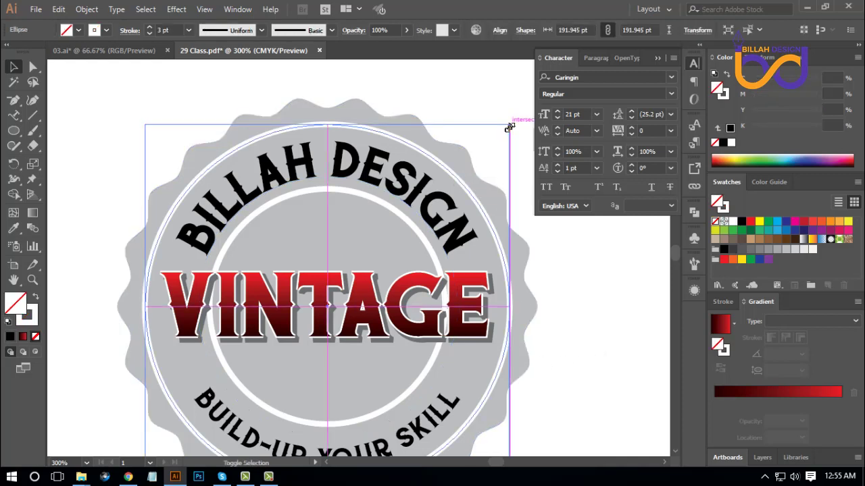
left_click(606, 318)
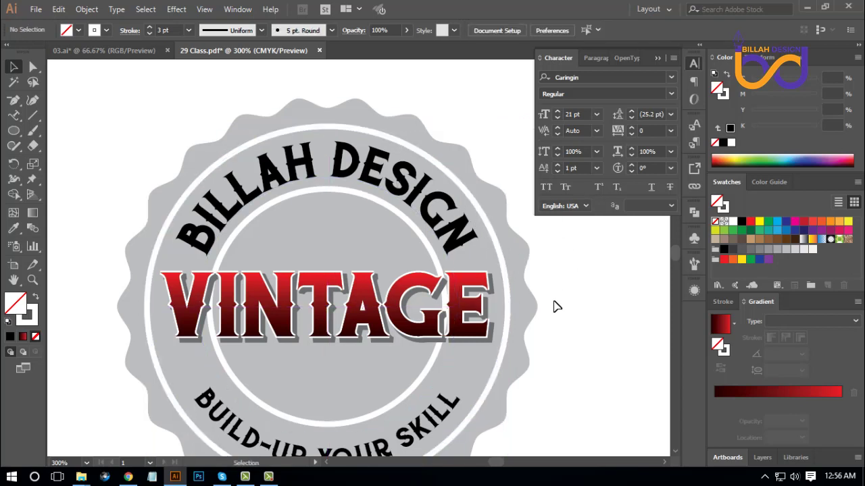
Step: Stretch the grey scalloped badge slightly wider and return to 200% zoom
left_click(527, 256)
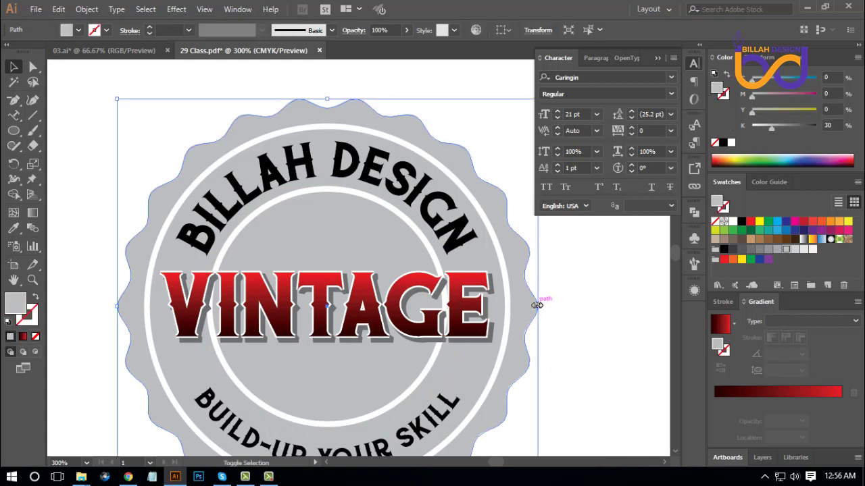
left_click_drag(537, 305, 535, 304)
left_click(597, 365)
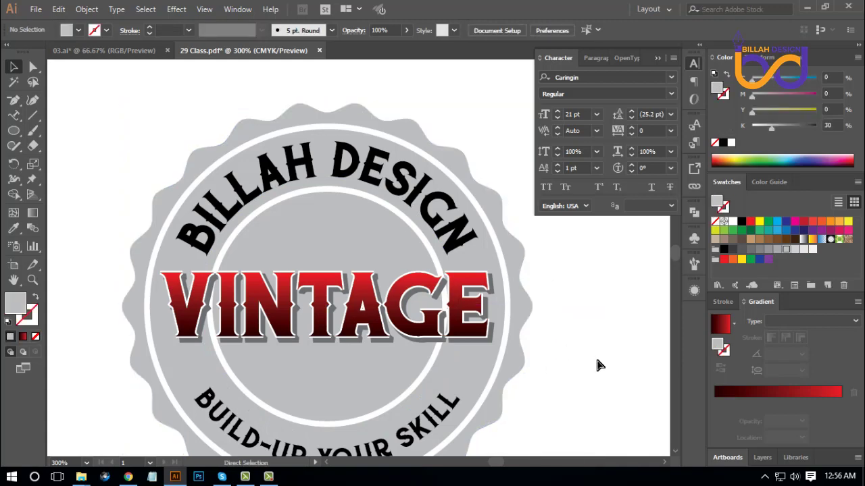
key("ctrl+minus")
key("ctrl+minus")
key("ctrl+plus")
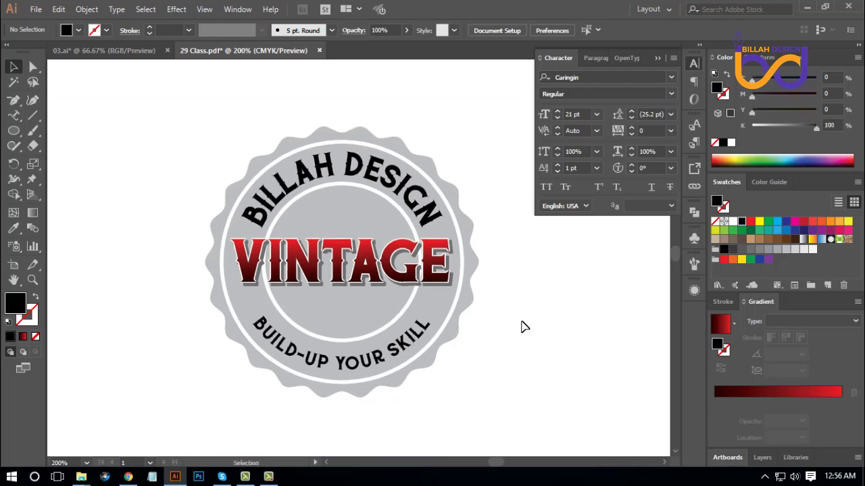
Step: Set BUILD-UP YOUR SKILL to 25 pt with a 5 pt baseline shift
left_click(401, 349)
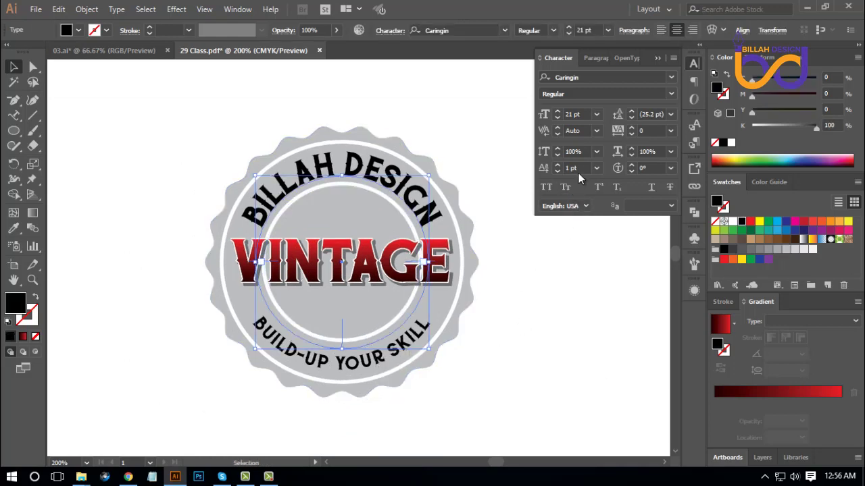
scroll(580, 167, "up", 1)
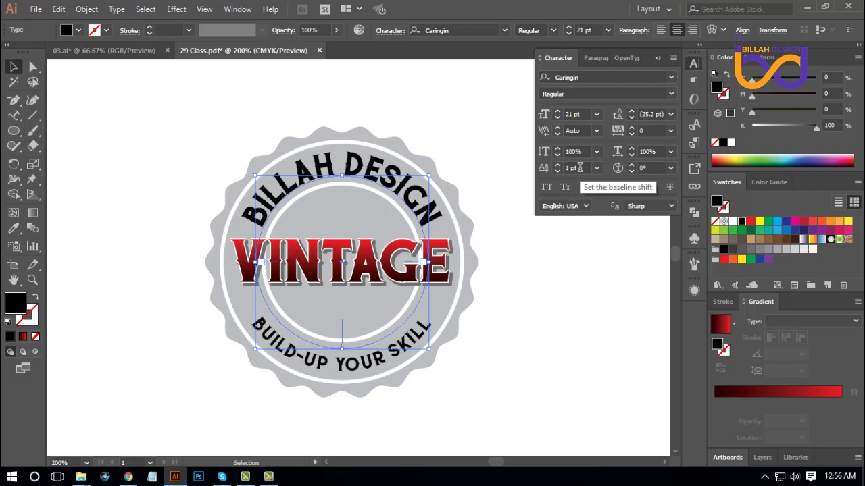
scroll(580, 167, "up", 1)
left_click(557, 365)
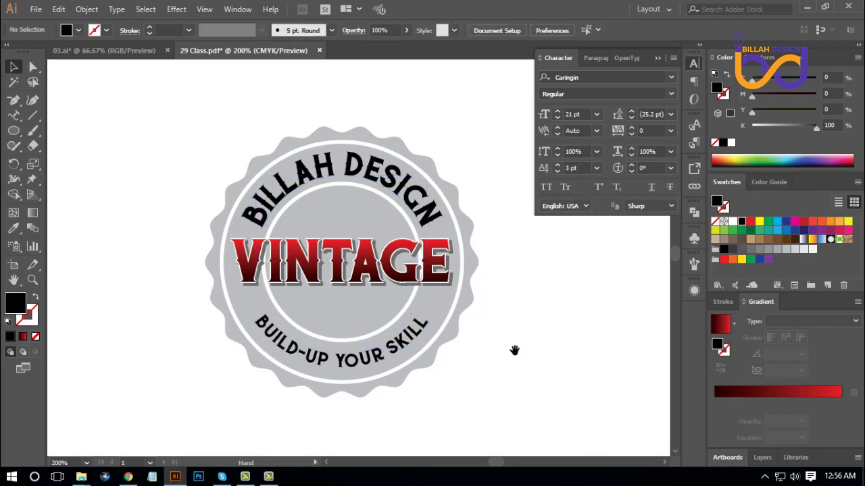
left_click(425, 335)
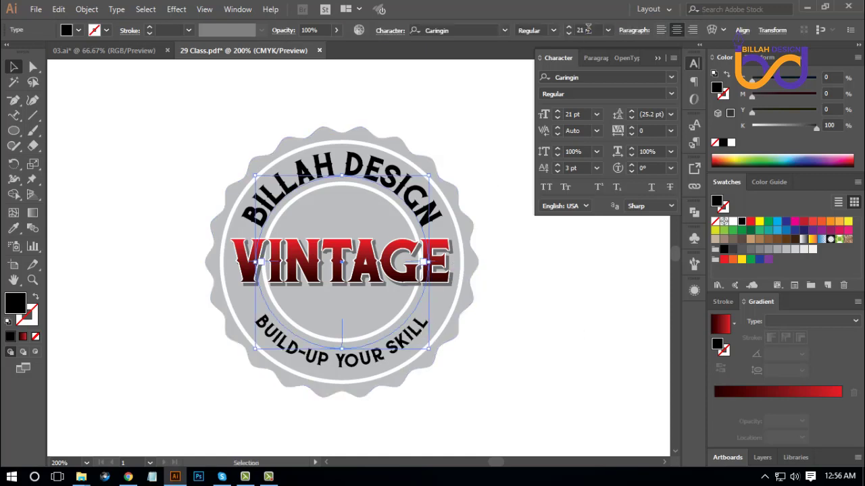
key("Up")
key("Up")
key("Up")
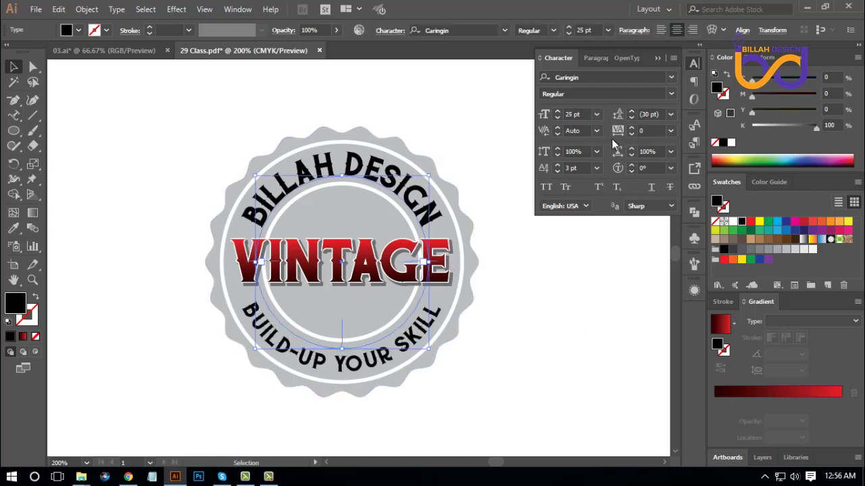
key("Up")
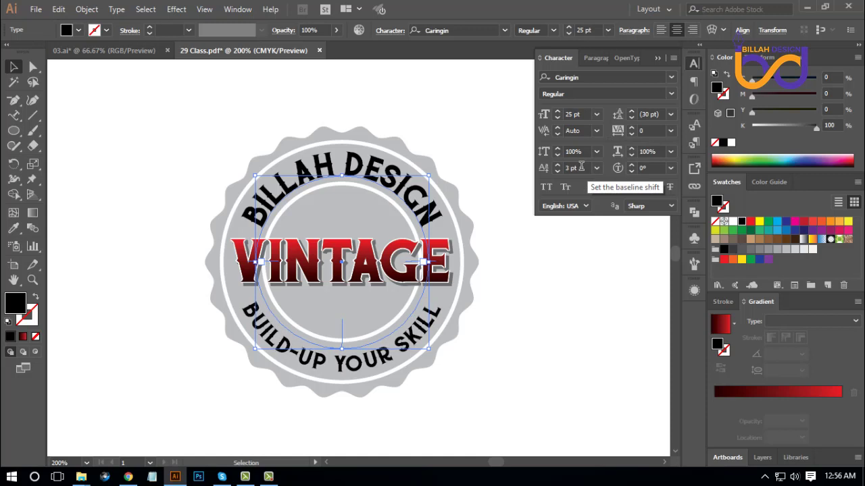
key("Up")
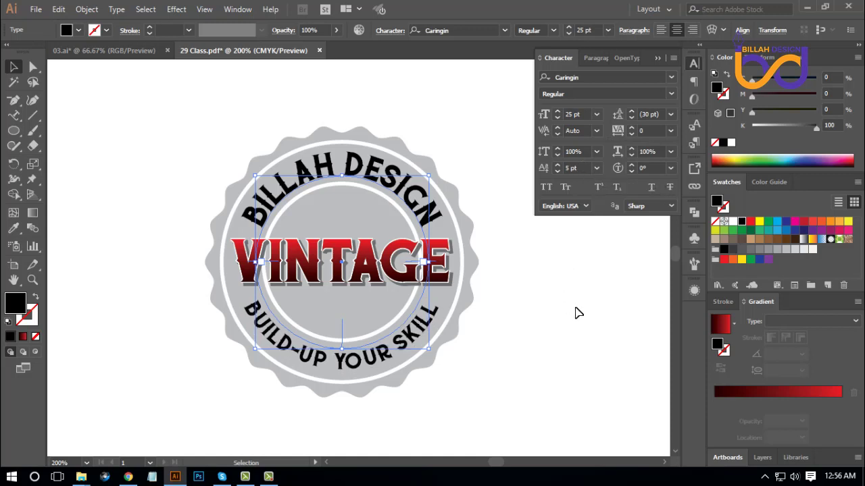
left_click(566, 329)
Step: Convert both curved texts, BILLAH DESIGN and BUILD-UP YOUR SKILL, to outlines
key("ctrl+minus")
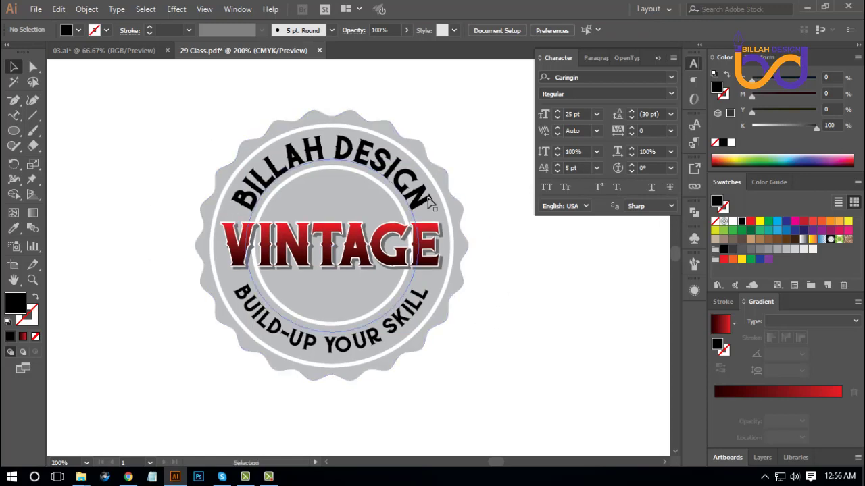
key("ctrl+minus")
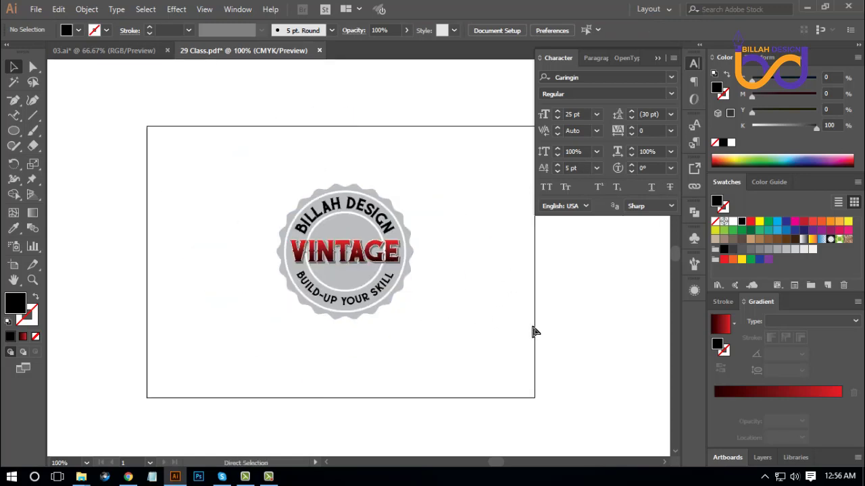
key("ctrl+plus")
key("ctrl+plus")
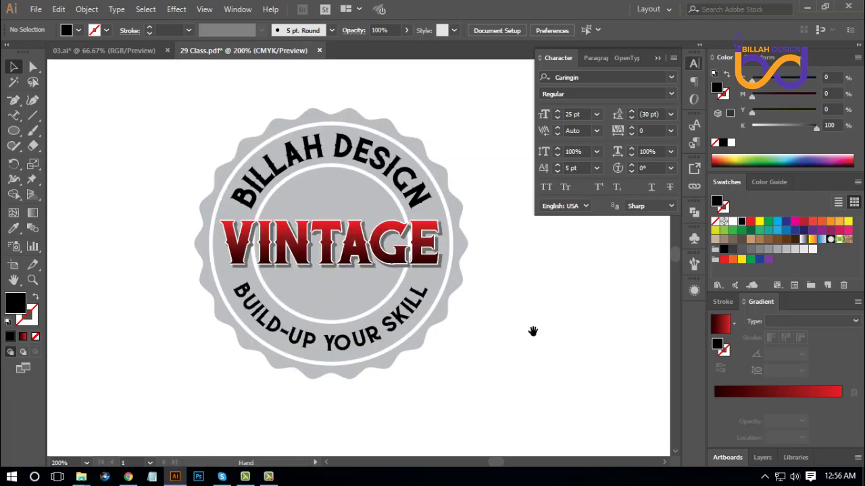
left_click(414, 319)
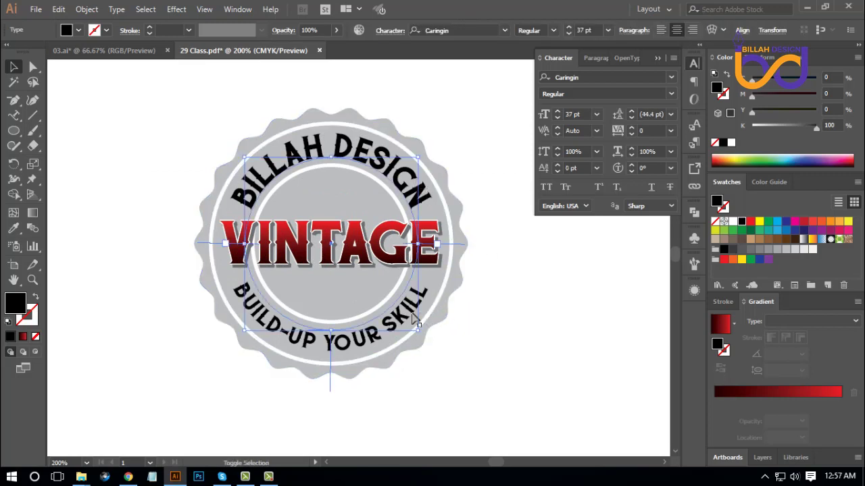
left_click(353, 188, "shift")
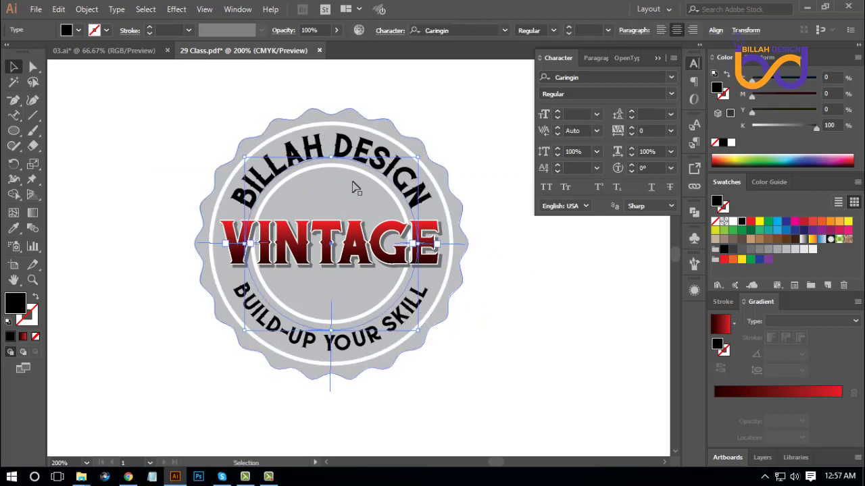
right_click(489, 202)
left_click(530, 281)
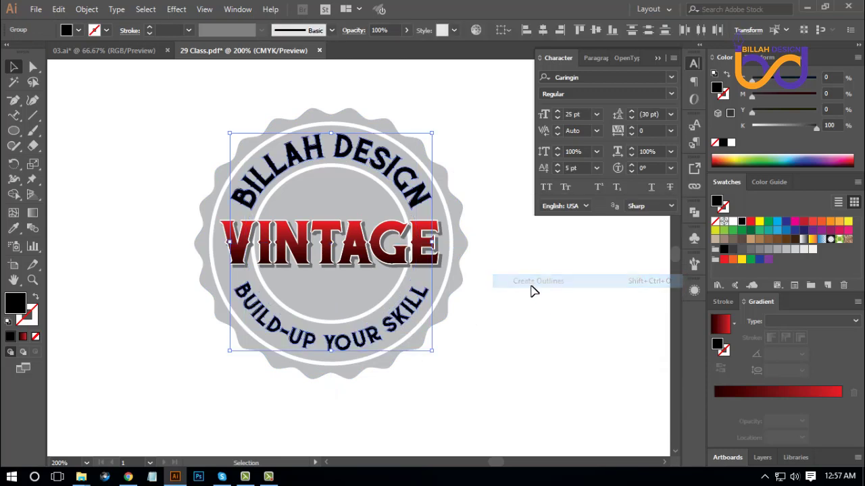
left_click(536, 318)
Step: Select the outer white ring and inner circle together and apply Object > Expand
left_click(472, 244)
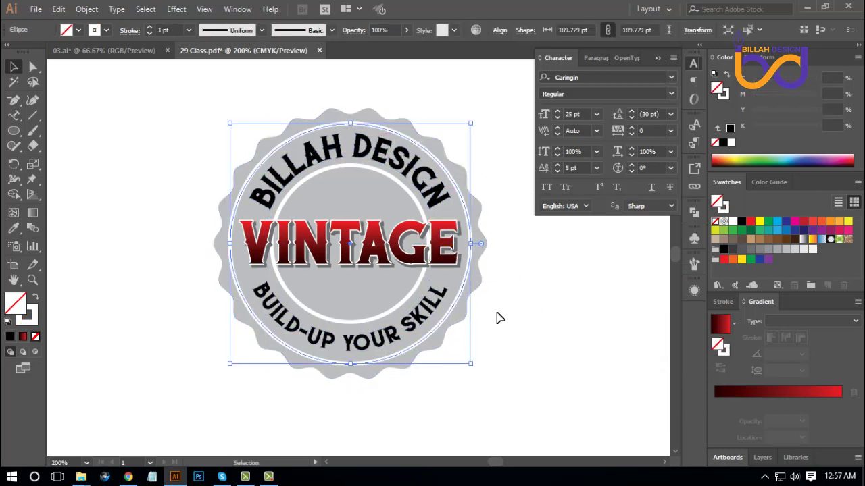
left_click(485, 300)
left_click(297, 193)
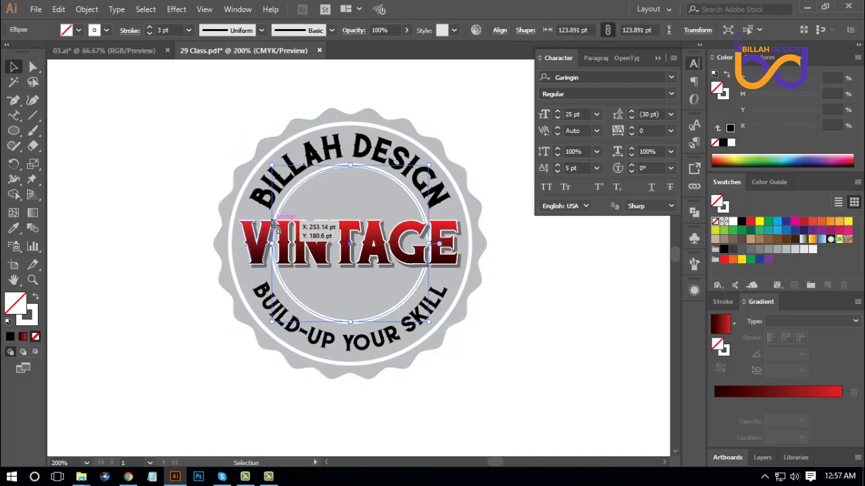
left_click(523, 307)
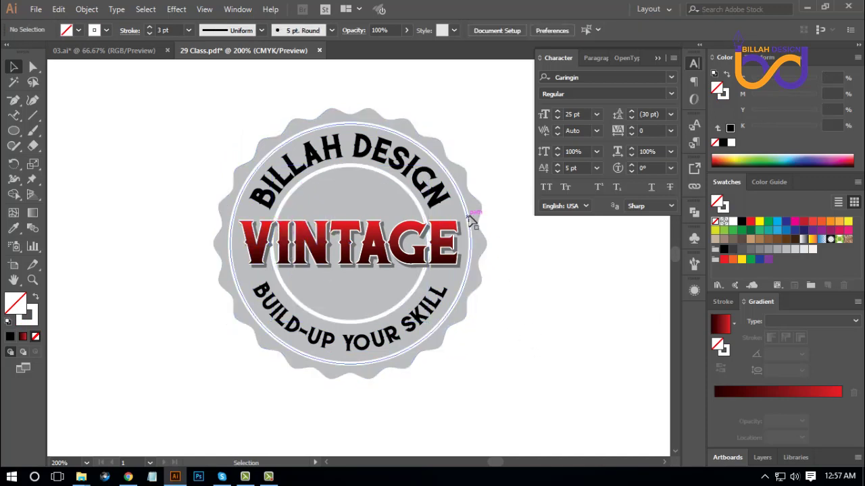
left_click(473, 225)
left_click(332, 169, "shift")
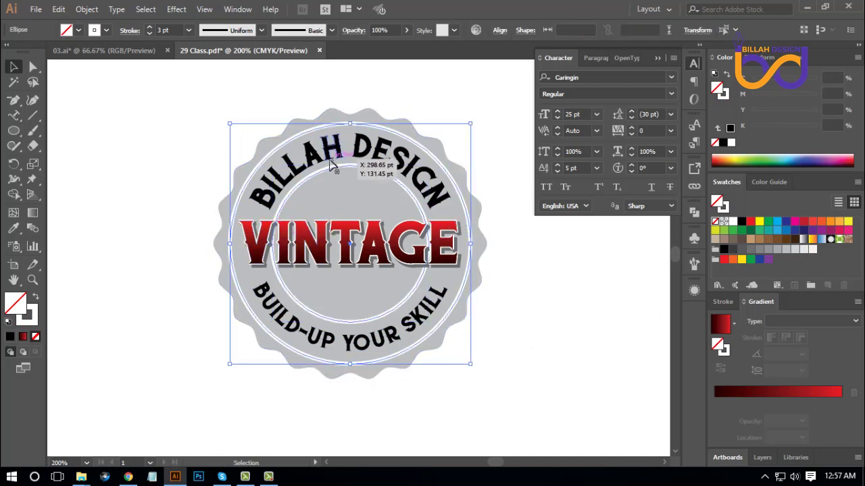
left_click(93, 11)
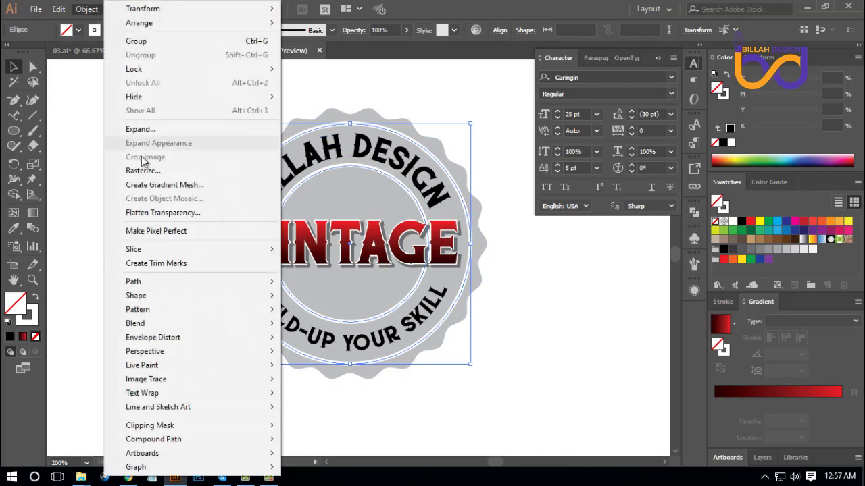
left_click(143, 131)
Step: Confirm the expand, then draw a white rectangle stretched across VINTAGE
left_click(398, 309)
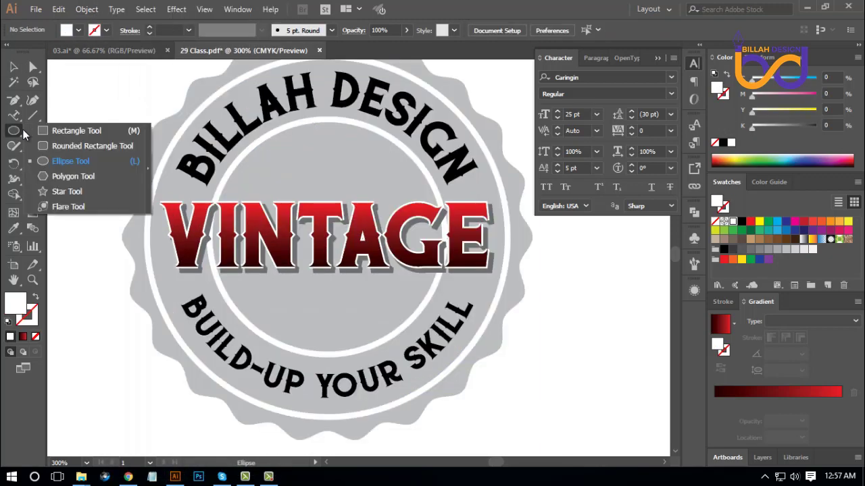
left_click(81, 129)
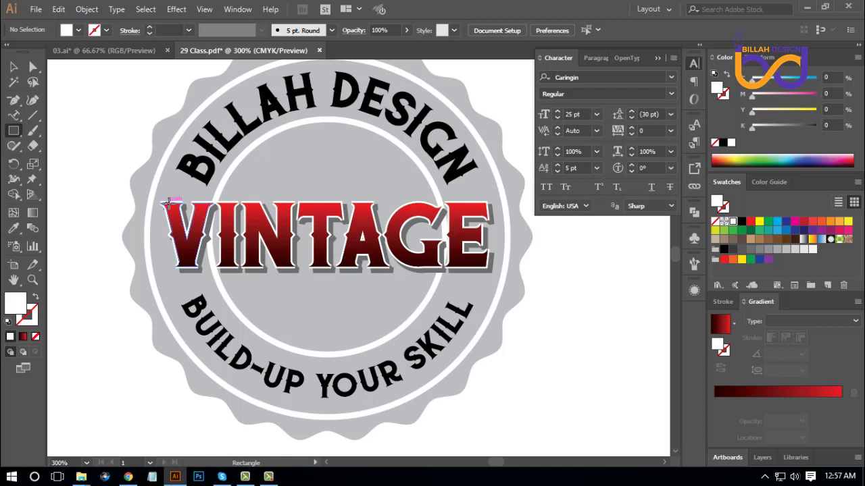
left_click_drag(165, 201, 277, 273)
left_click(14, 66)
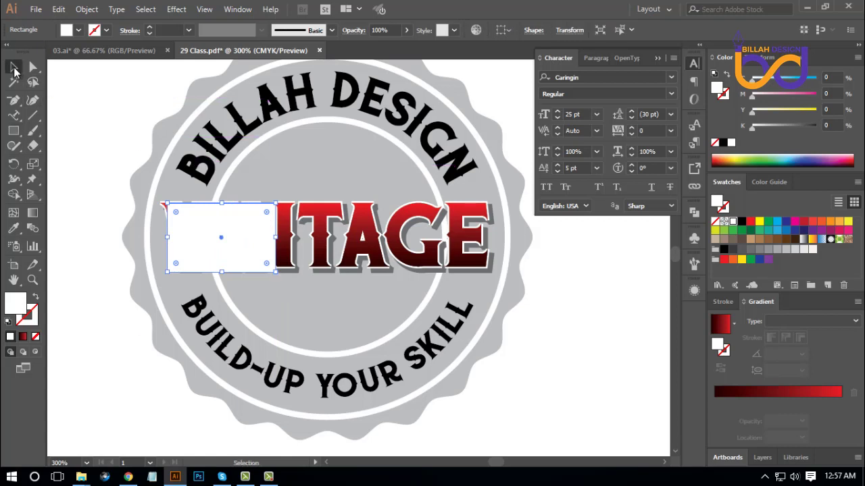
left_click_drag(223, 202, 223, 194)
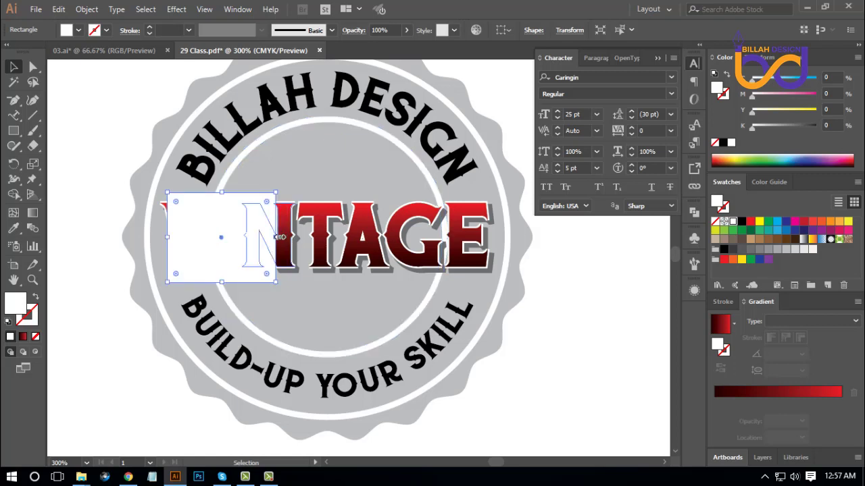
left_click_drag(277, 238, 466, 237)
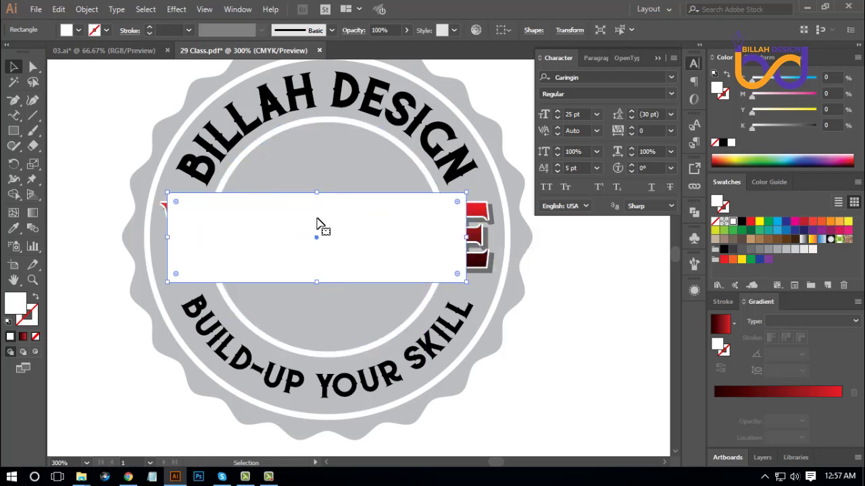
Step: Cut the rectangle out of the inner ring with Pathfinder Minus Front
left_click(308, 124, "shift")
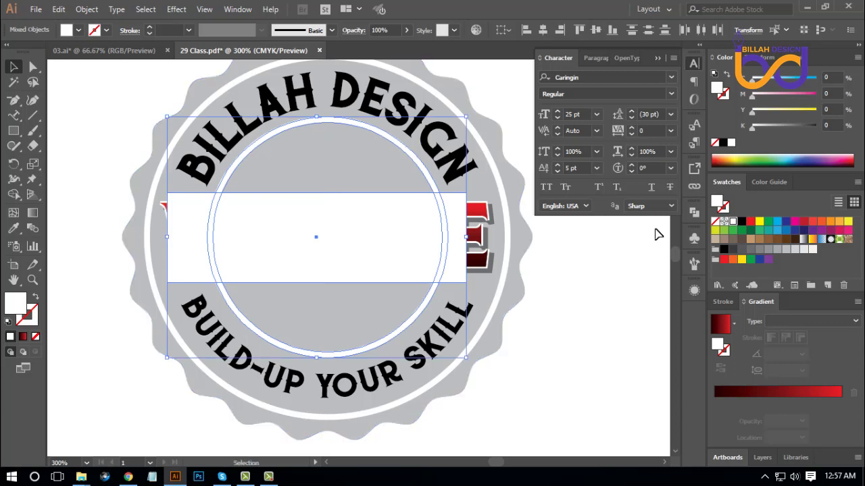
left_click(694, 212)
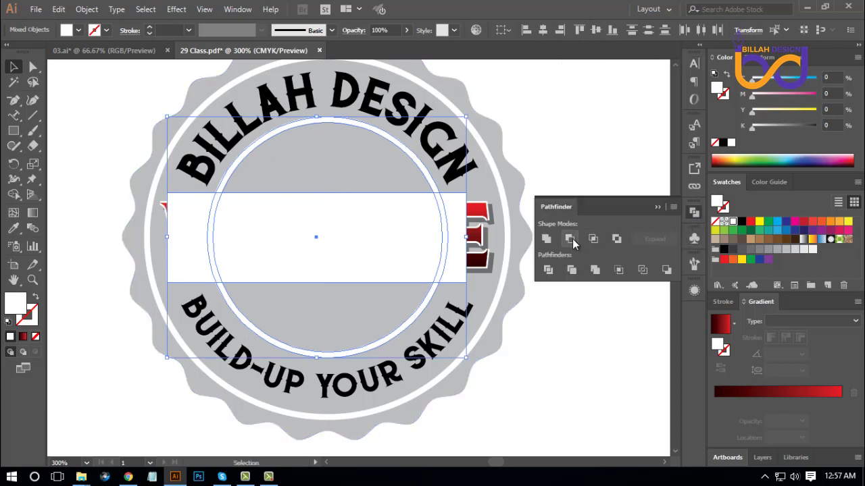
left_click(571, 239)
left_click(694, 213)
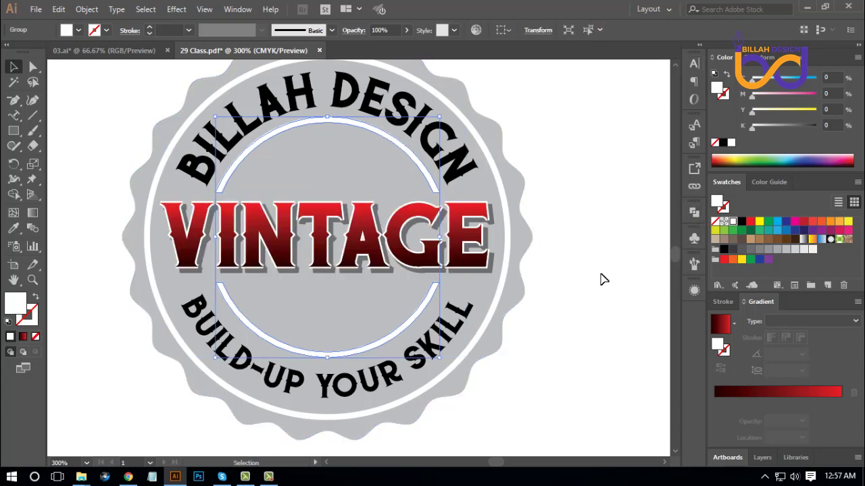
left_click(602, 280)
key("ctrl+minus")
left_click(469, 205)
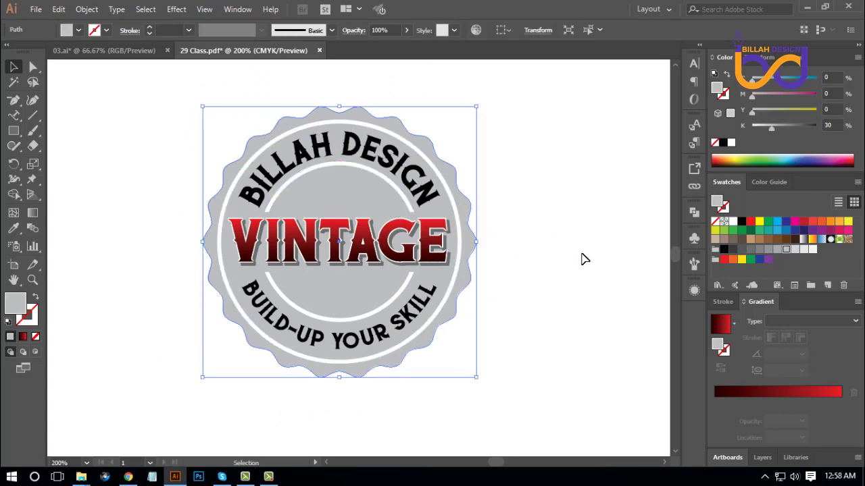
Step: Fill the scalloped badge backing with the K=50 grey swatch
left_click(777, 250)
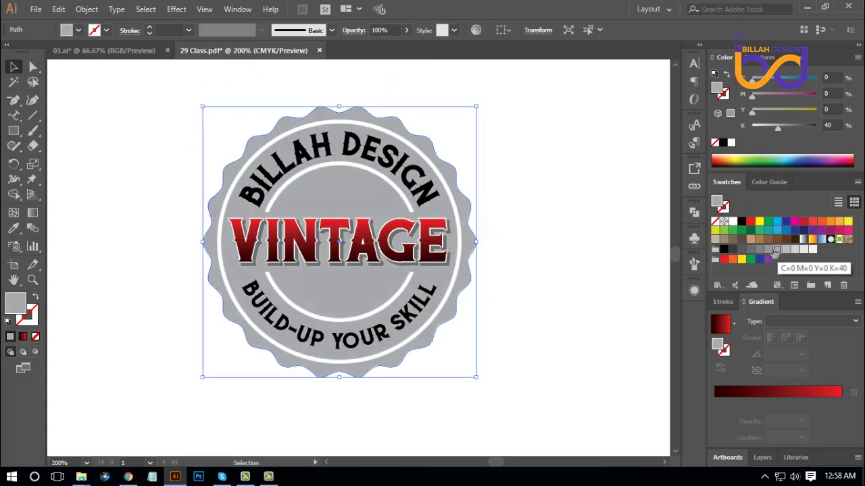
left_click(768, 250)
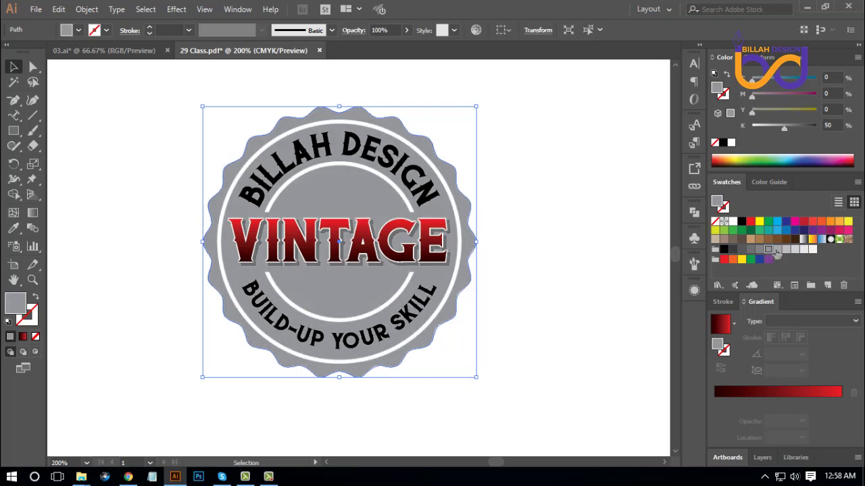
left_click(777, 250)
left_click(486, 277)
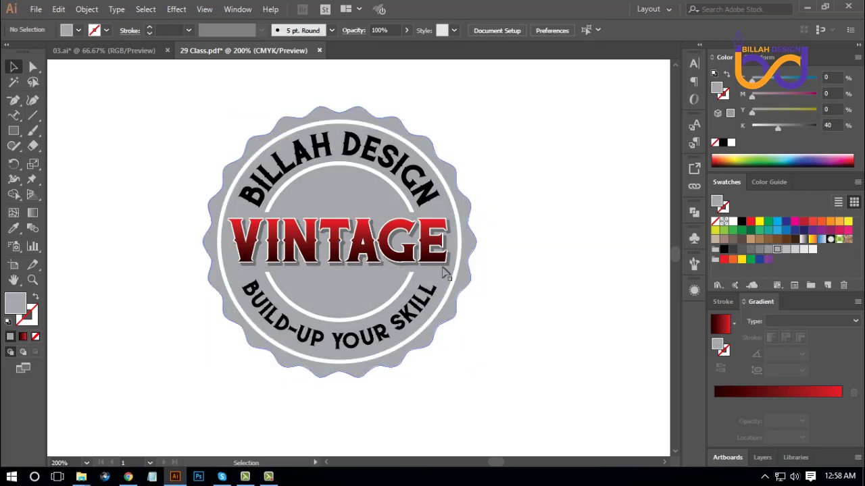
key("ctrl+plus")
key("ctrl+plus")
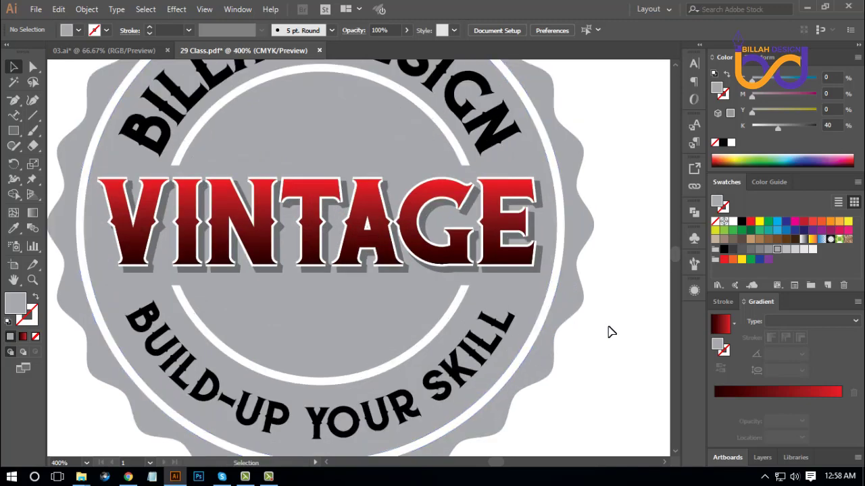
left_click_drag(608, 295, 574, 298)
left_click(535, 236)
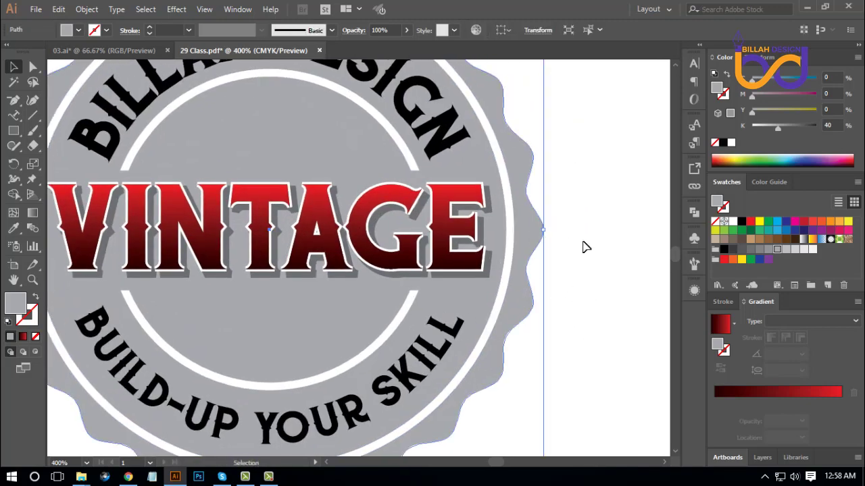
left_click(768, 250)
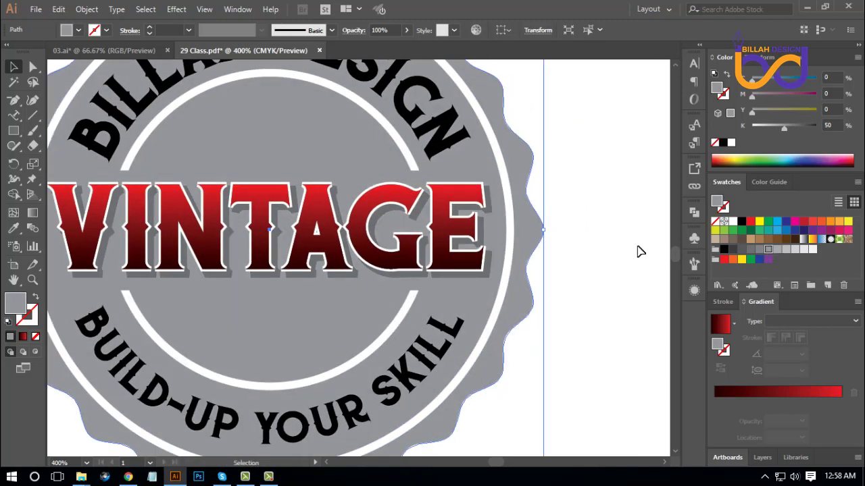
left_click(625, 268)
Step: Recolour VINTAGE's 3 pt outer stroke to the K=90 swatch in Appearance
key("ctrl+minus")
key("ctrl+minus")
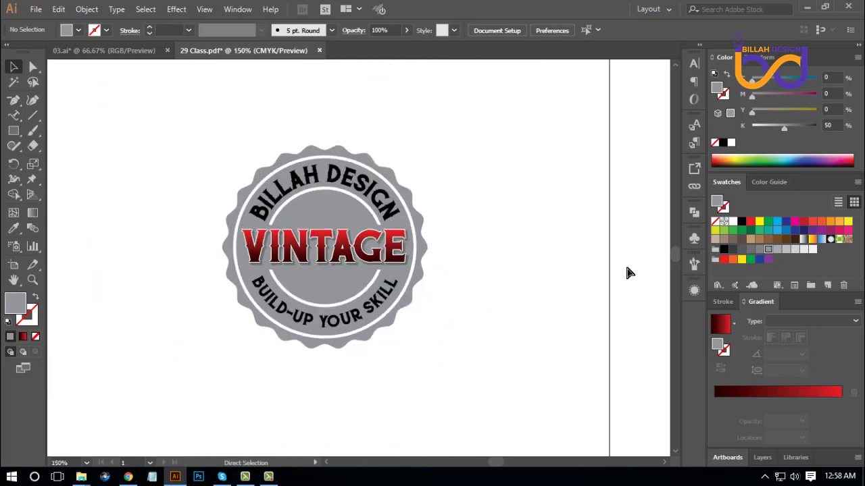
key("ctrl+plus")
left_click_drag(588, 296, 573, 293)
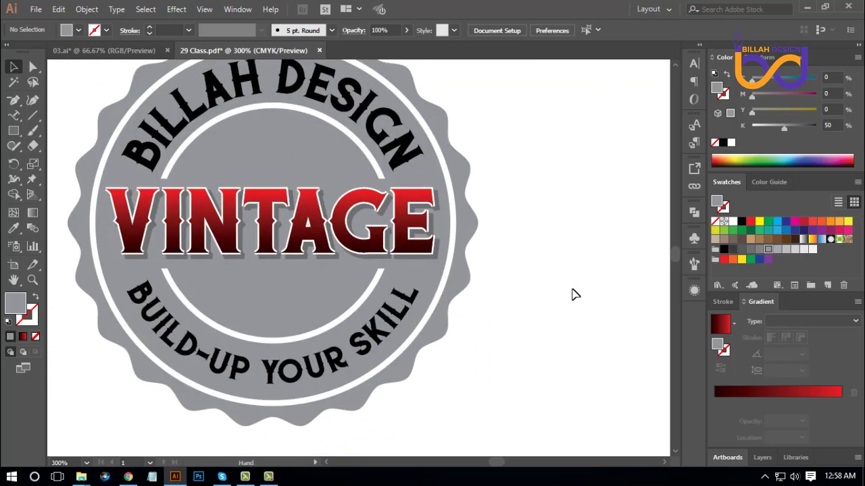
left_click_drag(491, 262, 419, 236)
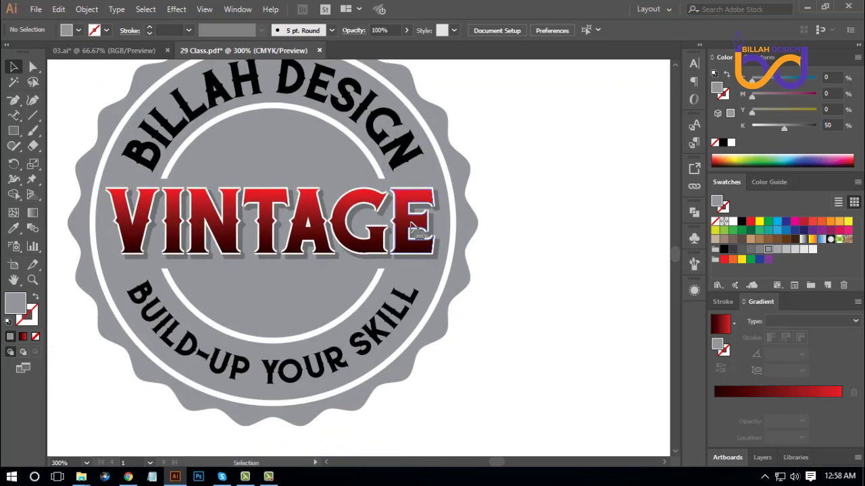
left_click(694, 291)
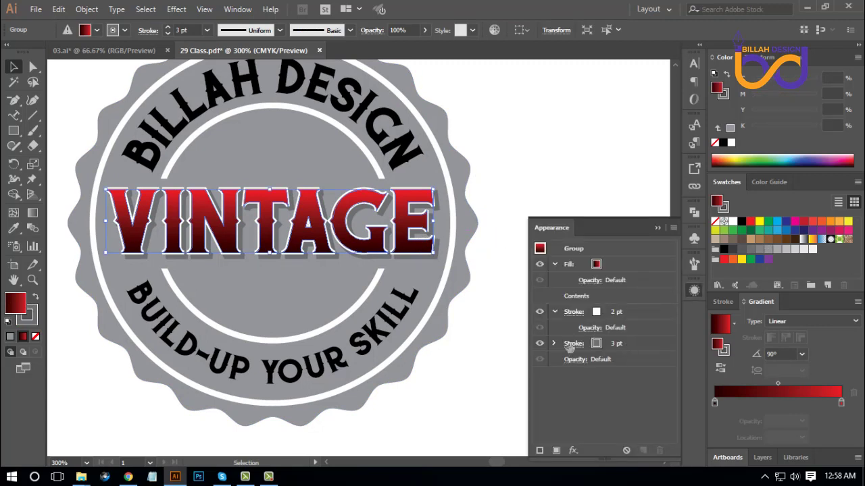
left_click(594, 344)
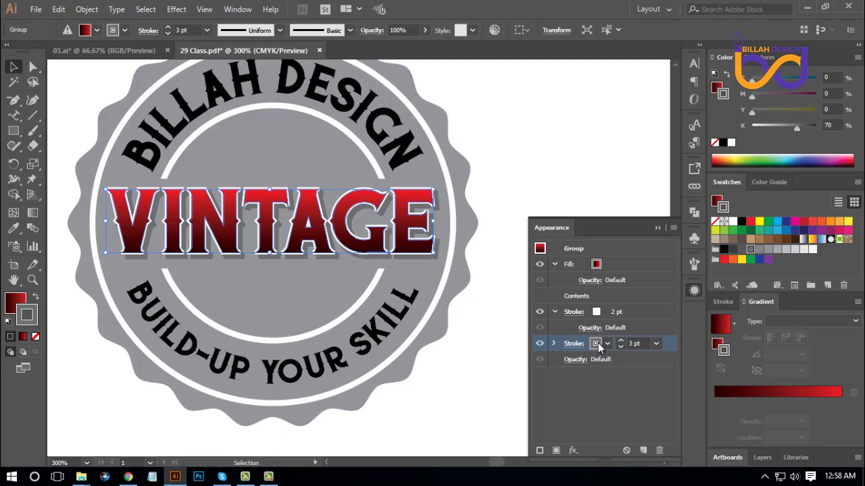
left_click(596, 344)
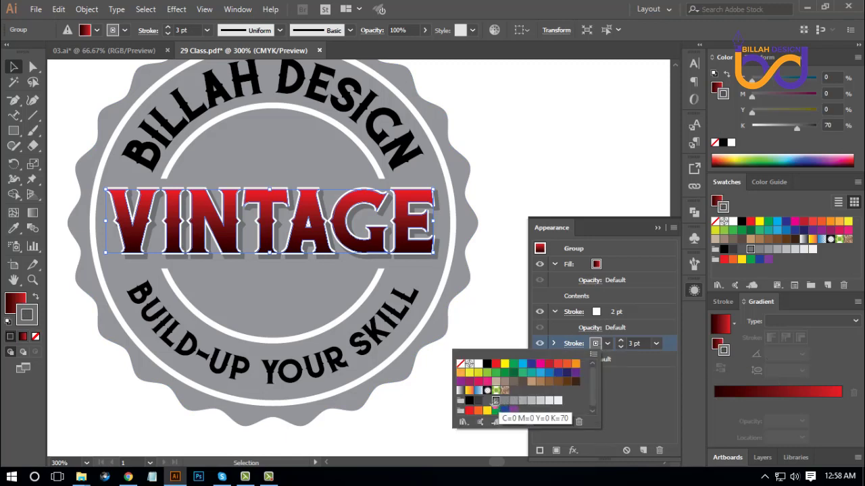
left_click(487, 400)
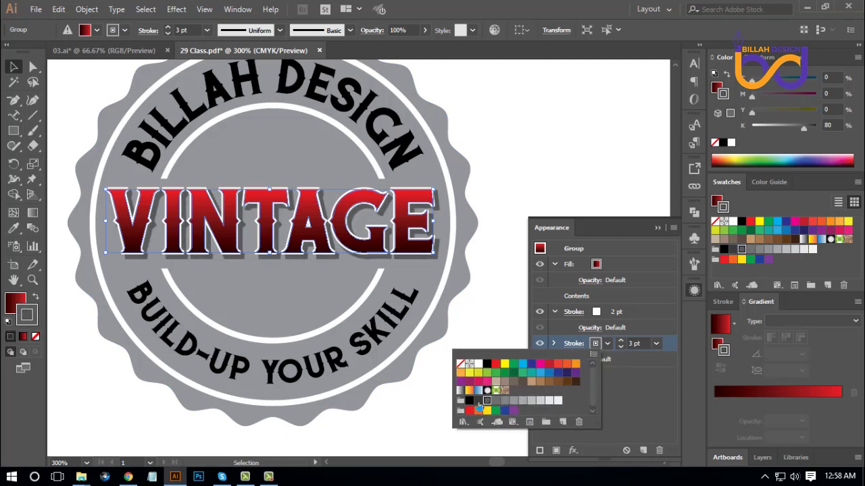
left_click(478, 401)
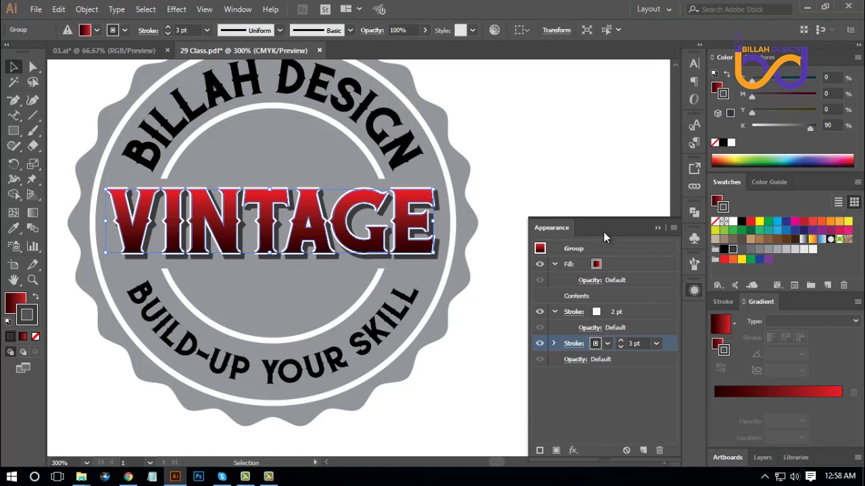
left_click(694, 292)
left_click(586, 307)
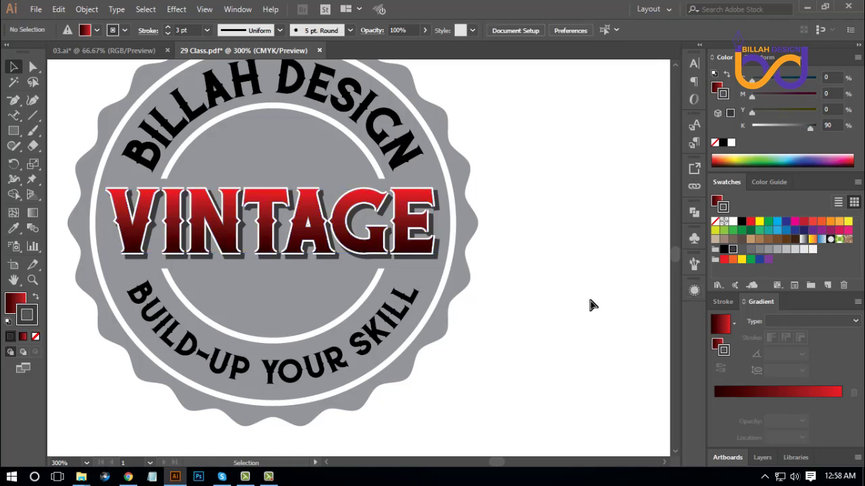
Step: Fill the BILLAH DESIGN and BUILD-UP YOUR SKILL arcs with the white swatch
key("ctrl+minus")
left_click(397, 317)
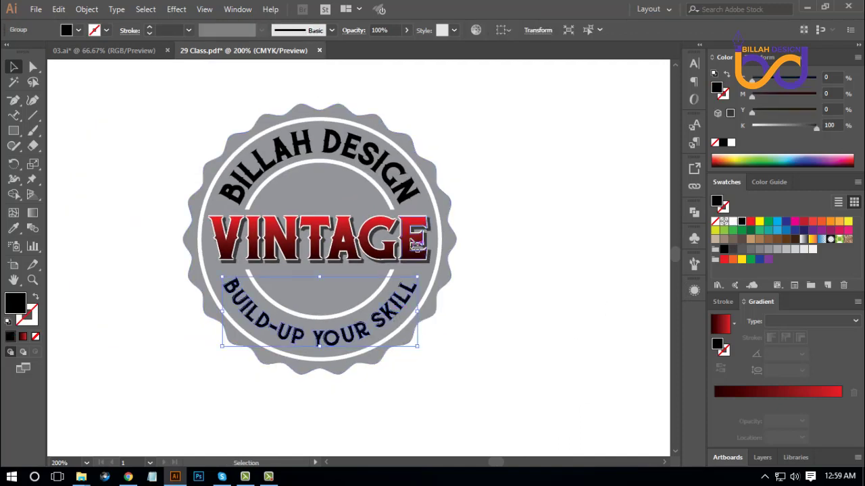
left_click(404, 192, "shift")
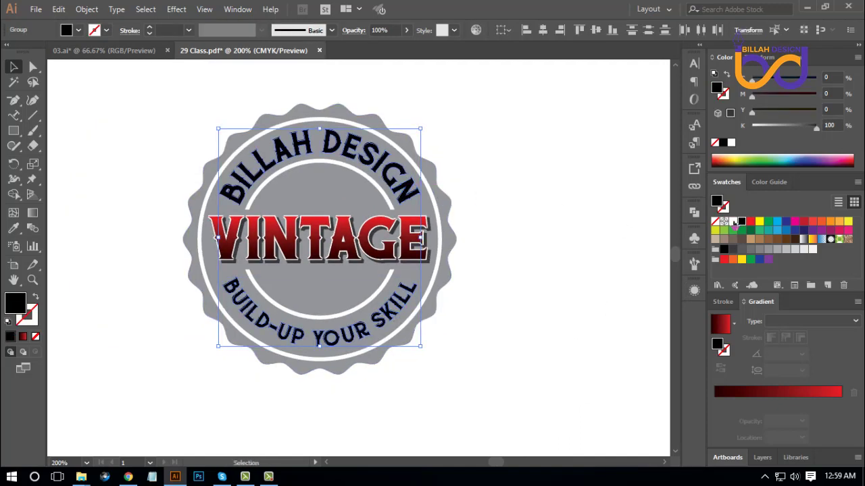
left_click(733, 222)
left_click(553, 324)
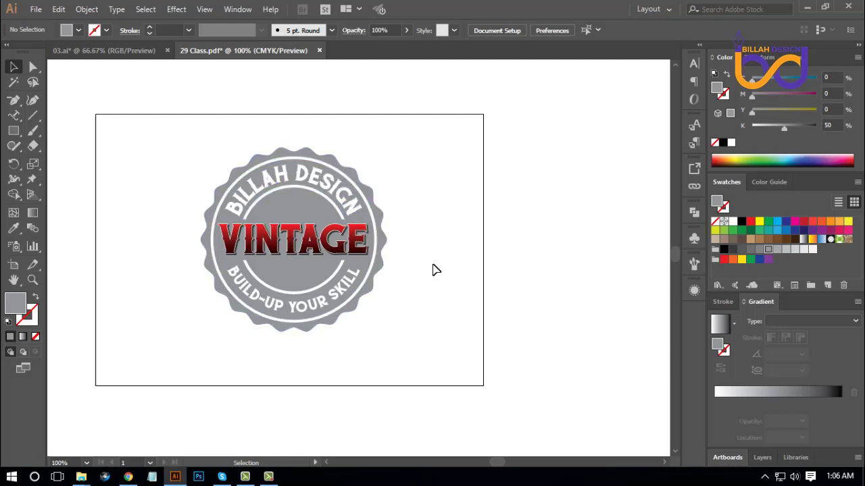
Step: In 03.ai, drag the scratchy top-left grunge texture out left, then return to 29 Class.pdf
left_click(127, 52)
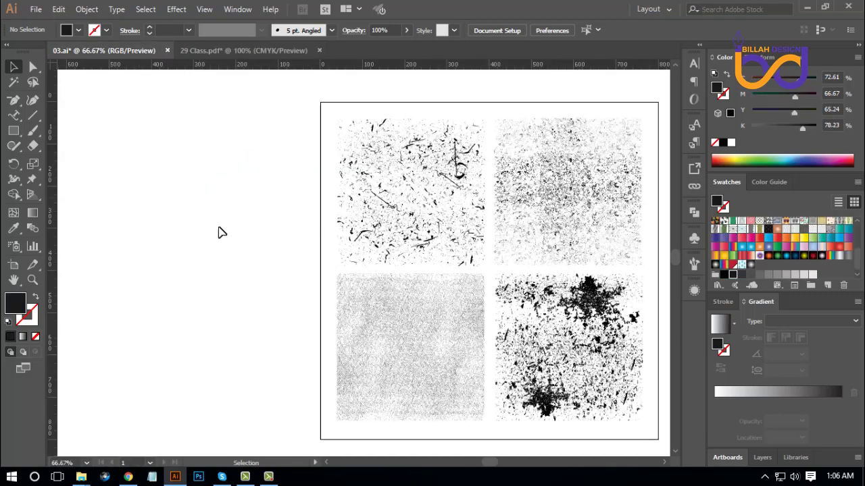
left_click_drag(404, 234, 378, 237)
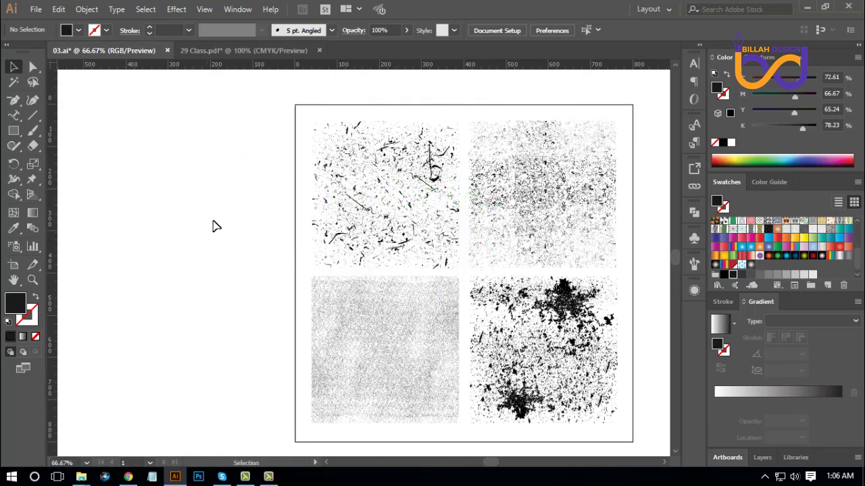
left_click_drag(403, 191, 221, 213)
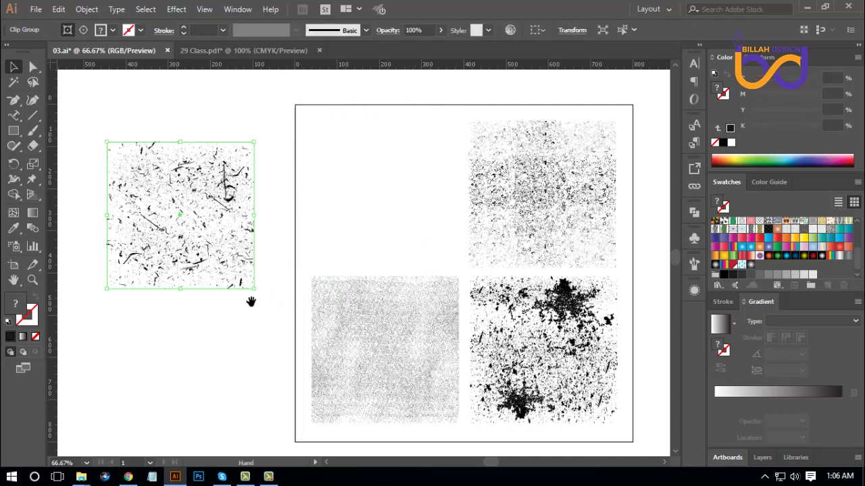
left_click_drag(238, 301, 308, 286)
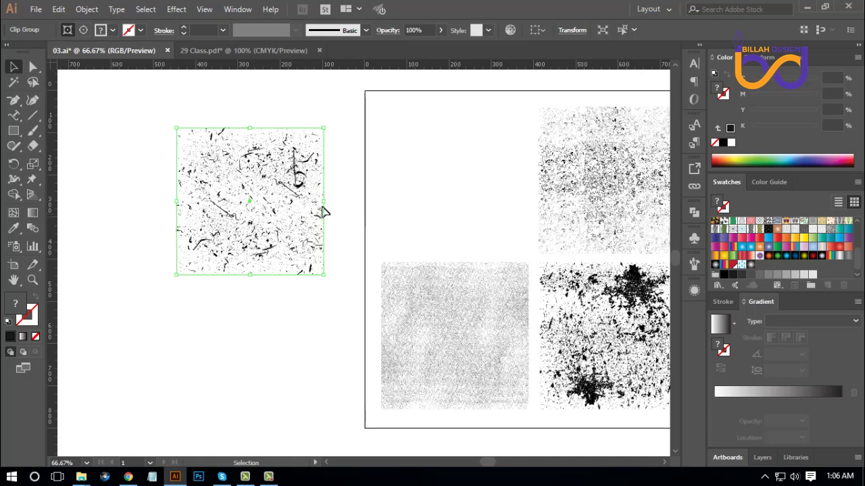
key("a")
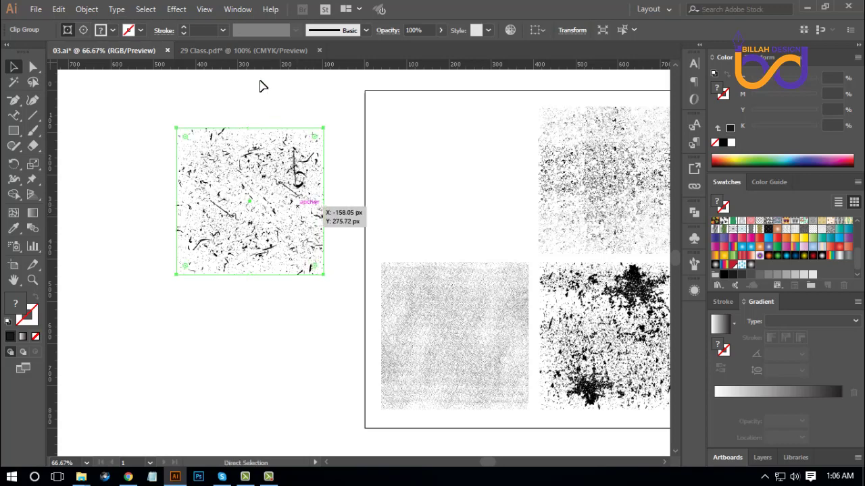
left_click(244, 51)
Step: Paste the grunge texture beside the badge, release its clipping mask and delete the clip rectangle
left_click_drag(427, 311, 378, 286)
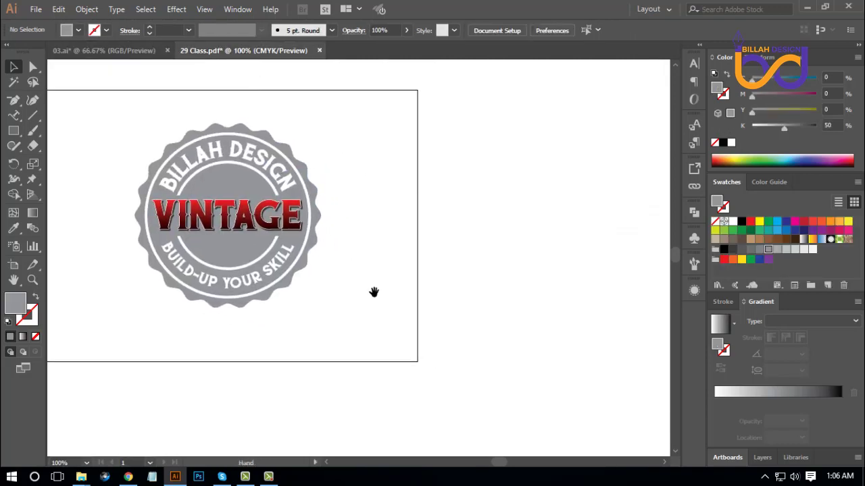
key("ctrl+v")
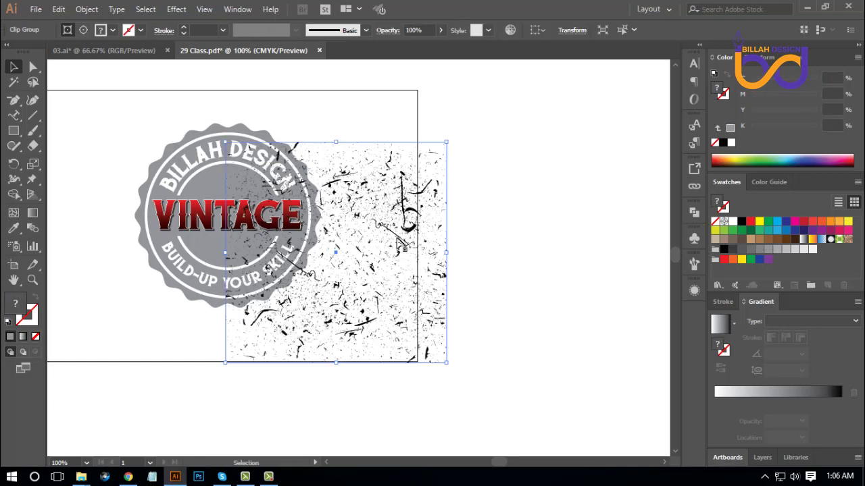
mouse_move(372, 241)
left_mouse_down()
mouse_move(571, 200)
mouse_move(575, 263)
mouse_move(542, 252)
left_mouse_up()
right_click(515, 205)
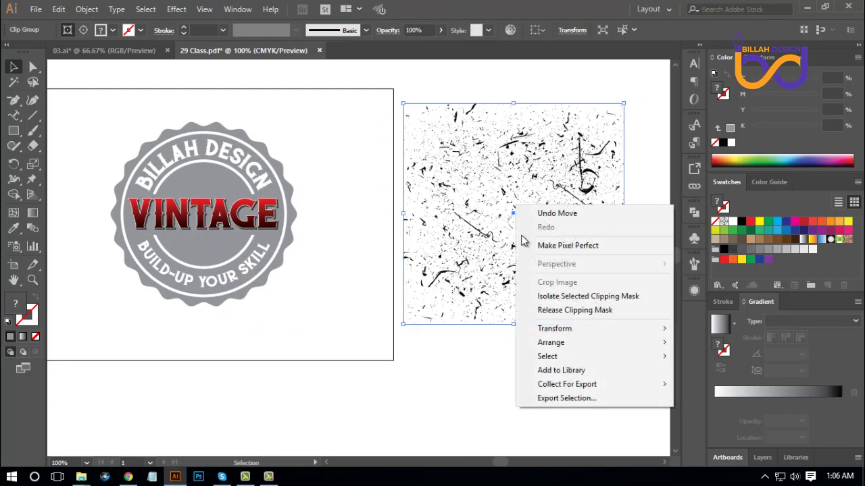
left_click(583, 311)
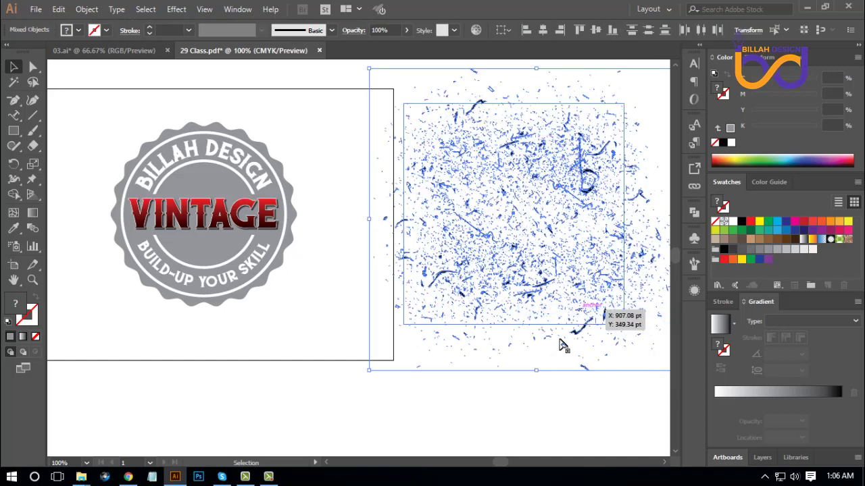
left_click(483, 380)
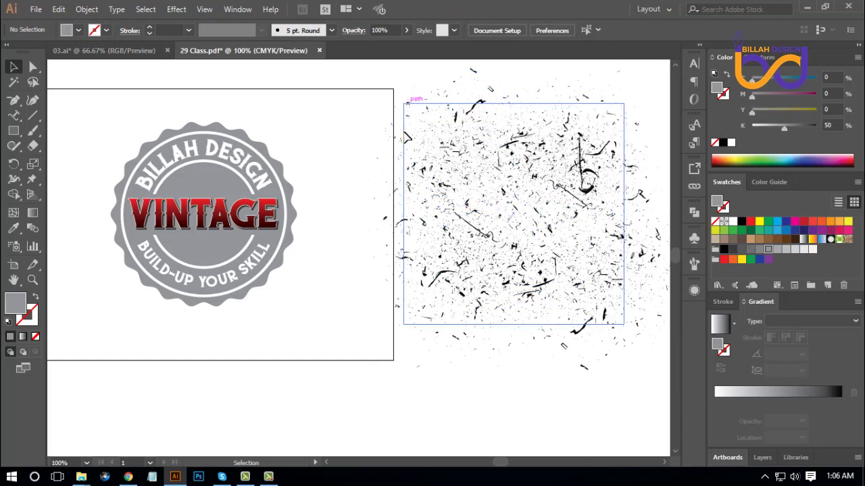
left_click_drag(406, 138, 341, 194)
left_click(400, 373)
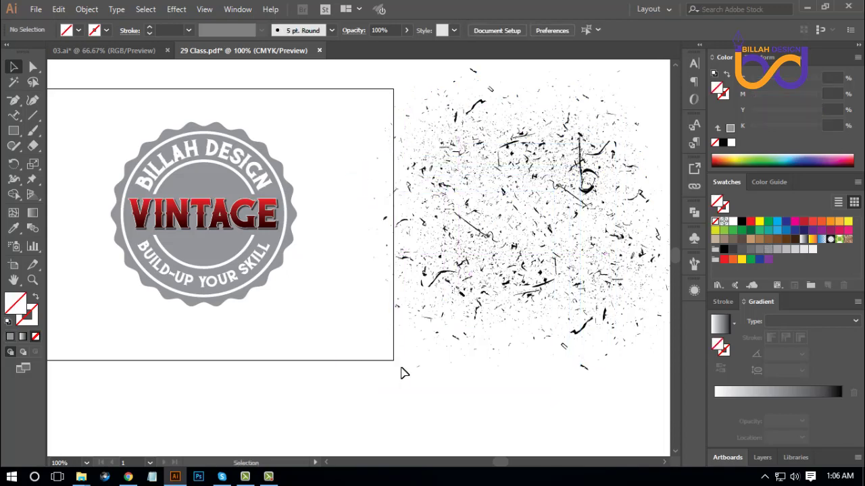
Step: Rearrange the texture pieces into one larger patch, then remove it from the canvas
left_click_drag(386, 411, 483, 299)
left_click_drag(508, 251, 527, 159)
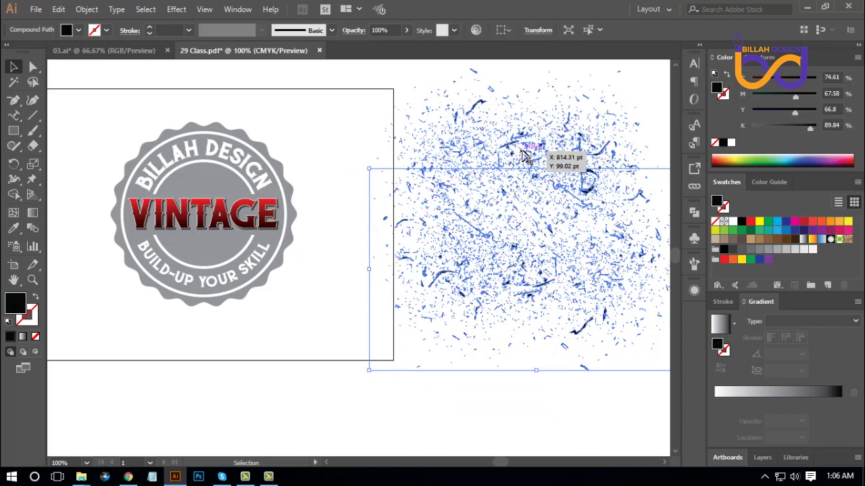
left_click(421, 392)
left_click(443, 421)
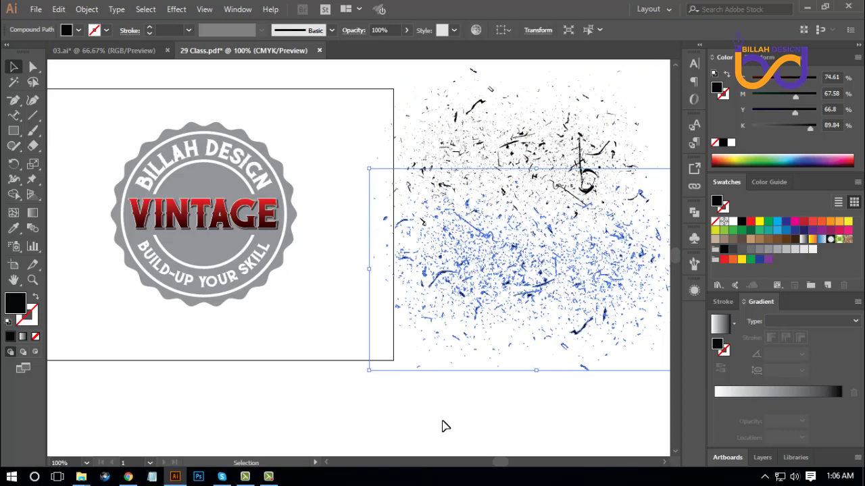
left_click(489, 426)
left_click_drag(538, 180, 528, 166)
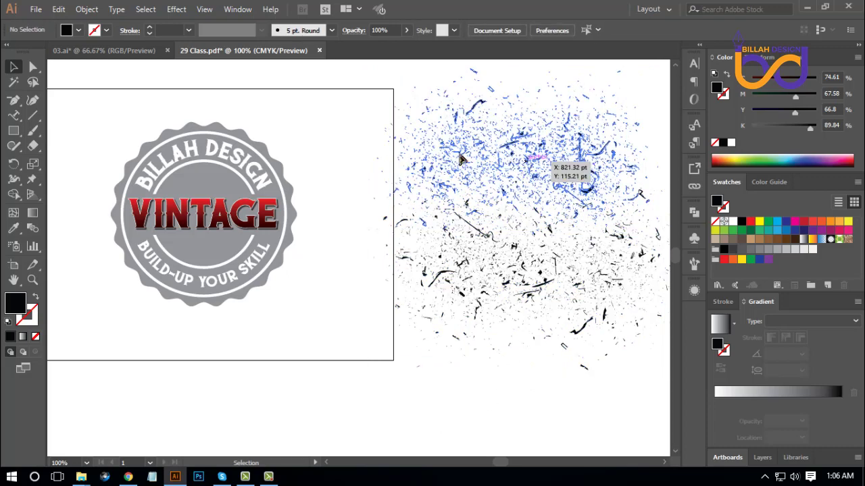
left_click_drag(460, 159, 385, 115)
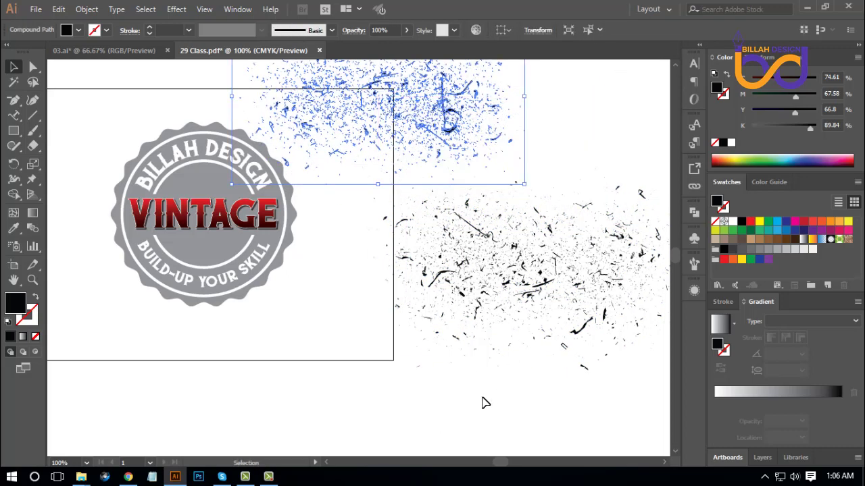
mouse_move(445, 387)
left_mouse_down()
mouse_move(552, 147)
mouse_move(546, 276)
left_mouse_up()
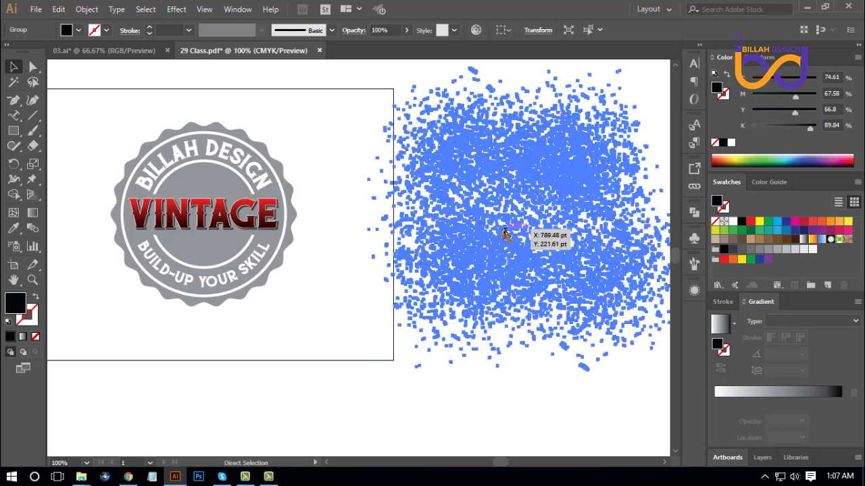
key("Delete")
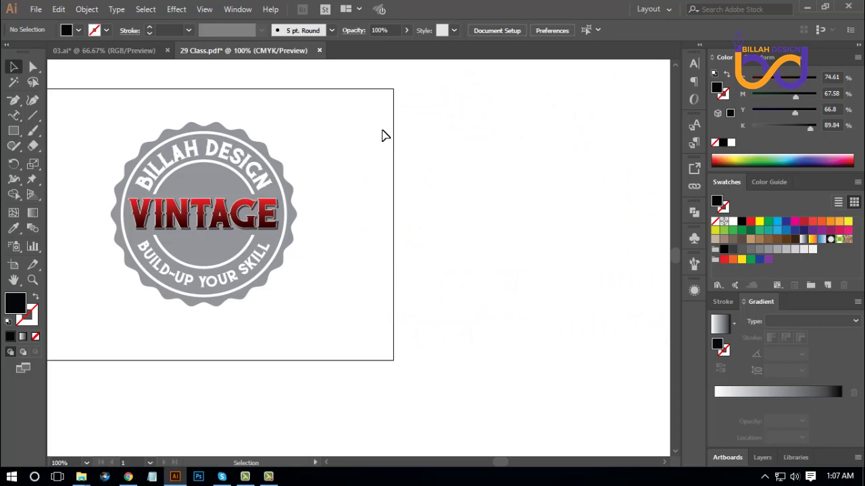
Step: Give the whole badge a non-clipping opacity mask via the Transparency panel and edit the mask
left_click(238, 9)
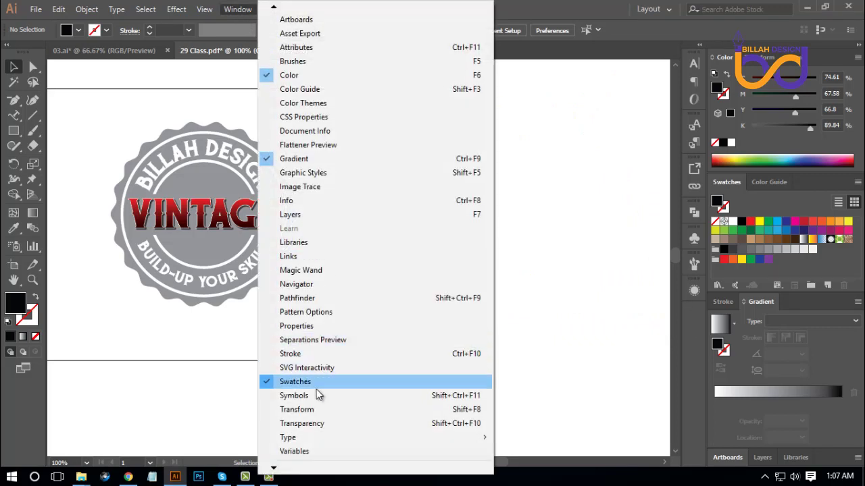
left_click(327, 423)
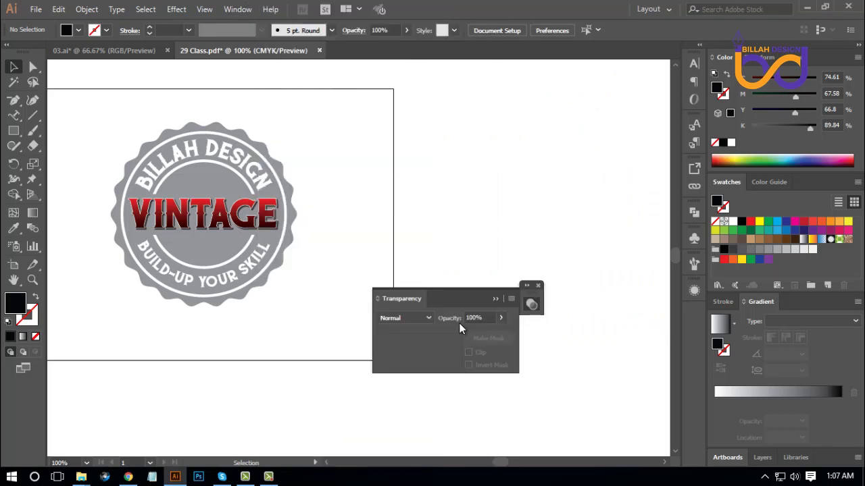
left_click_drag(456, 309, 560, 244)
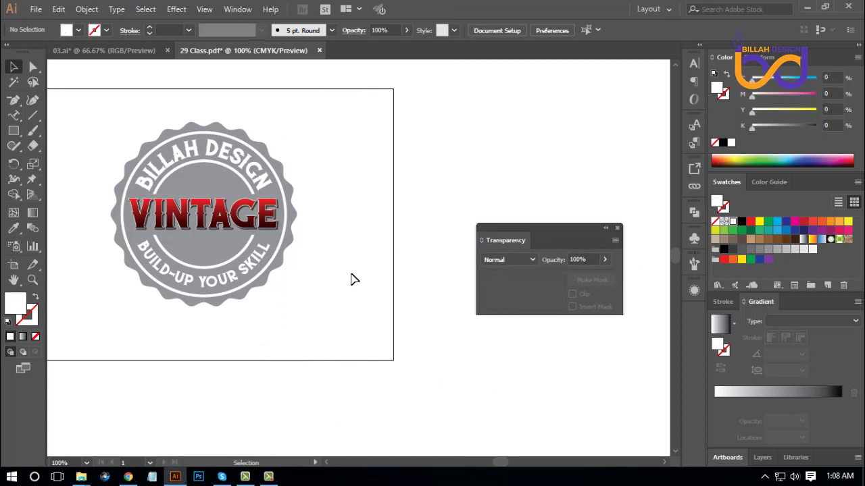
left_click_drag(348, 159, 280, 305)
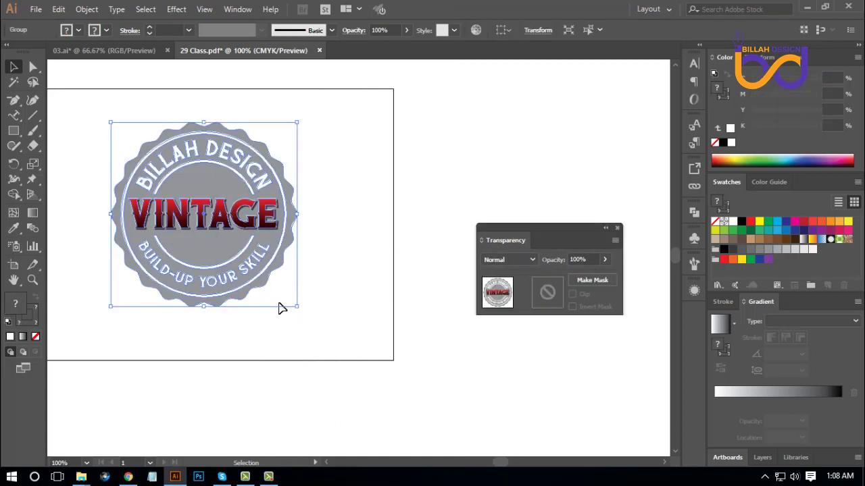
left_click(592, 280)
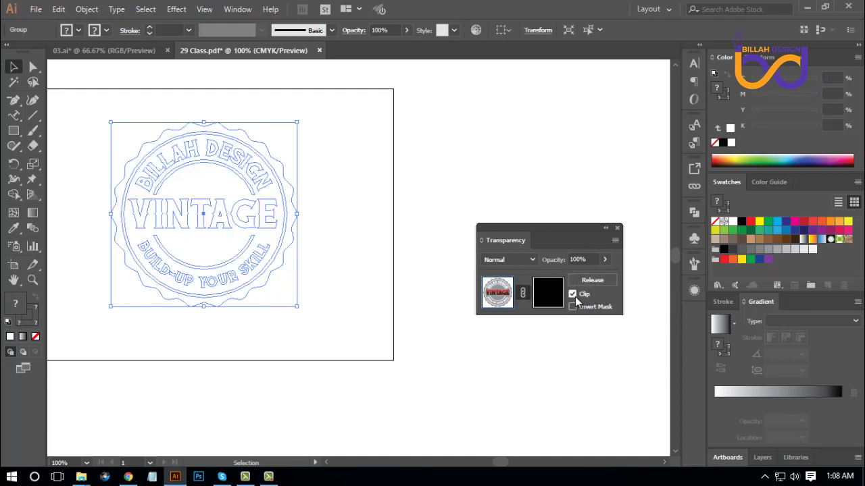
left_click(573, 295)
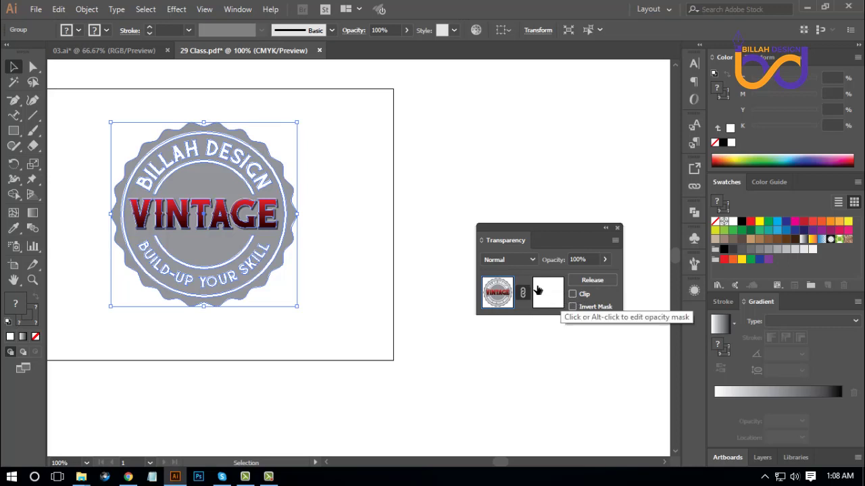
left_click(549, 300)
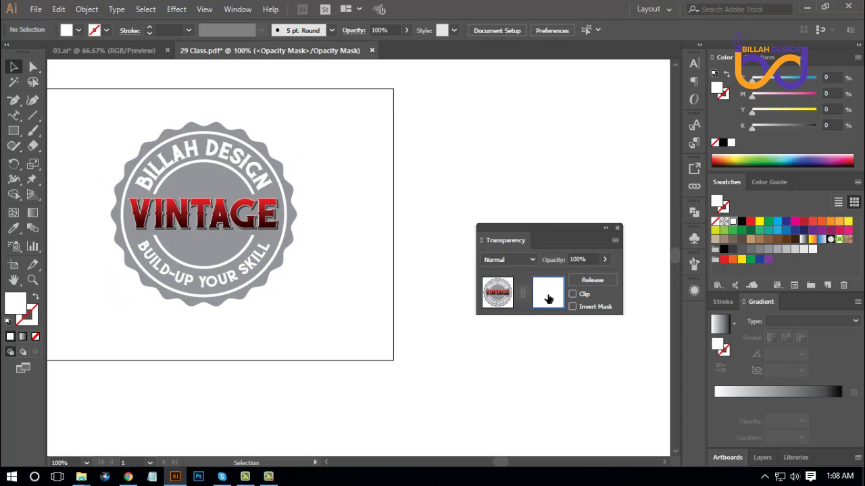
Step: Paste the grunge texture into the badge's opacity mask and move it over the emblem
key("ctrl+v")
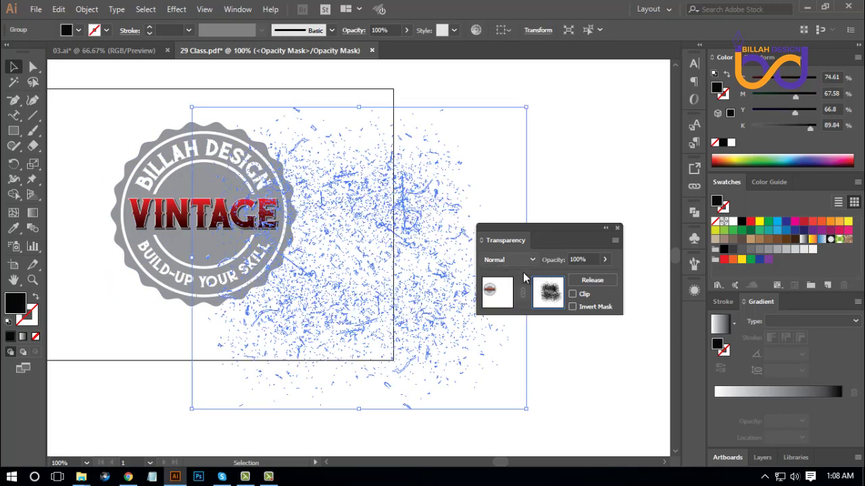
left_click_drag(547, 231, 597, 238)
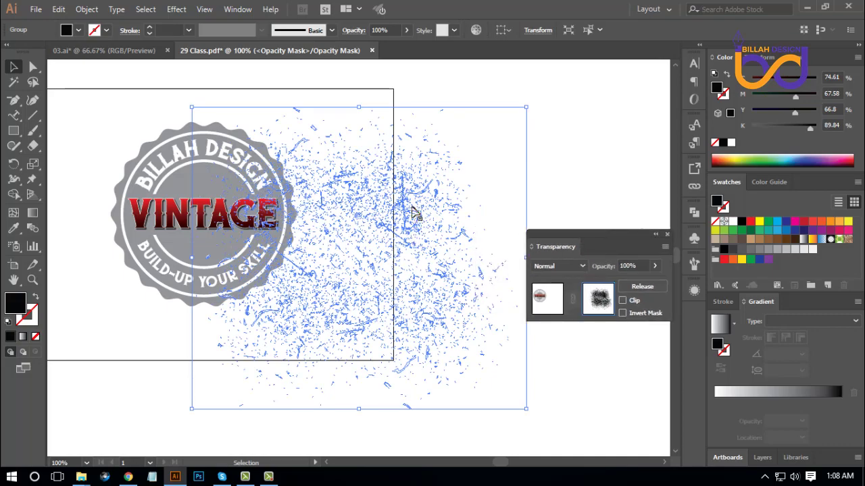
left_click_drag(463, 270, 358, 300)
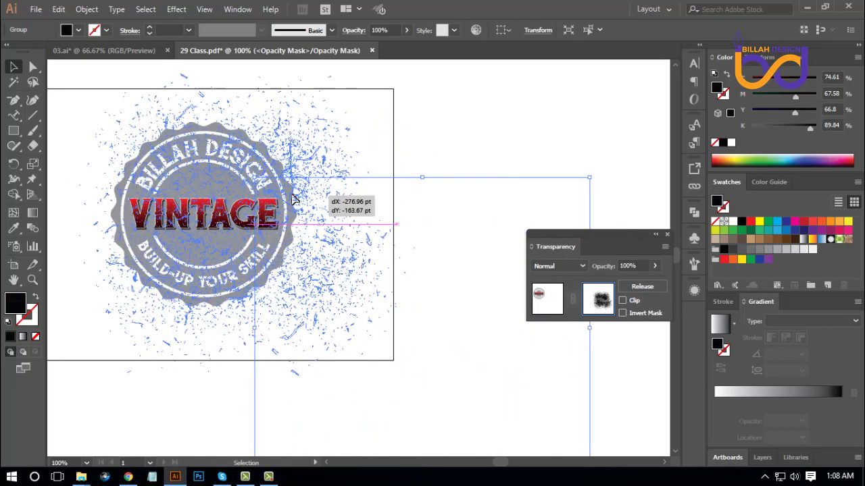
left_click(418, 242)
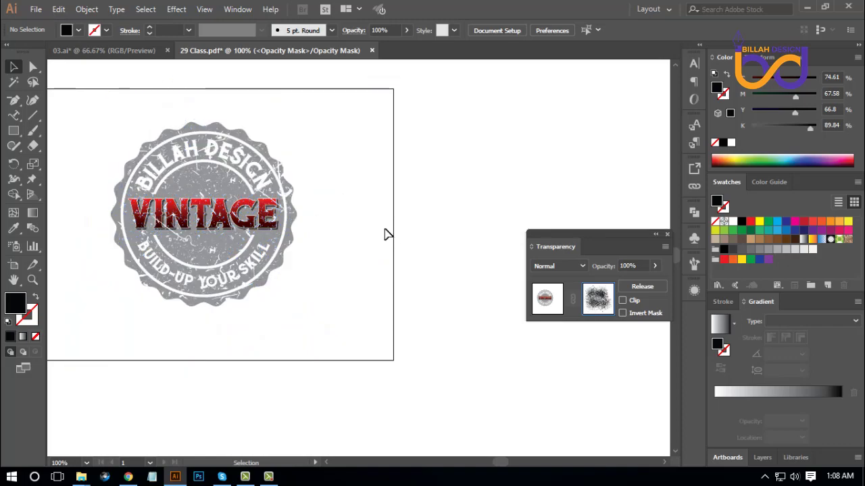
Step: Fine-tune the texture's position over the badge until the worn, distressed look is right
left_click_drag(439, 129, 219, 306)
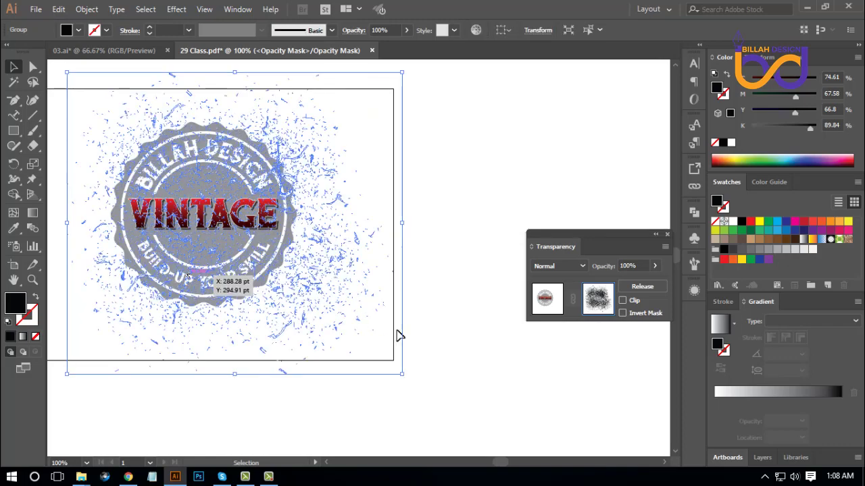
left_click(333, 295)
left_click_drag(333, 295, 336, 287)
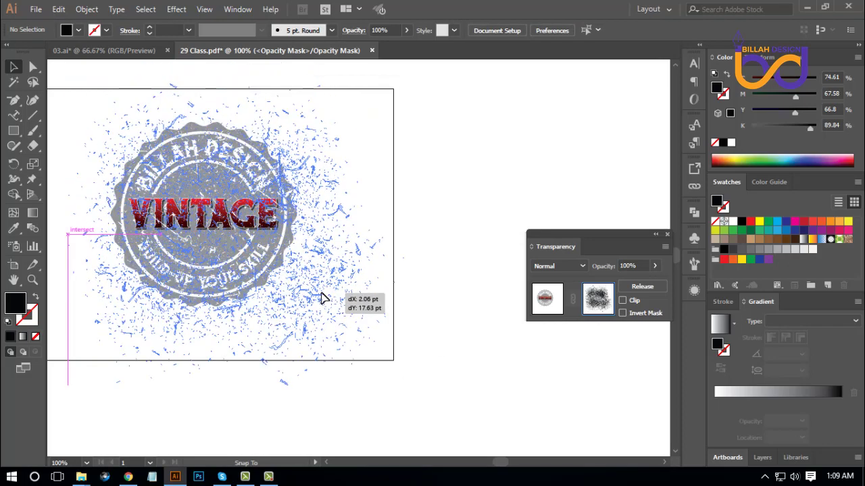
left_click_drag(336, 286, 425, 334)
left_click(477, 355)
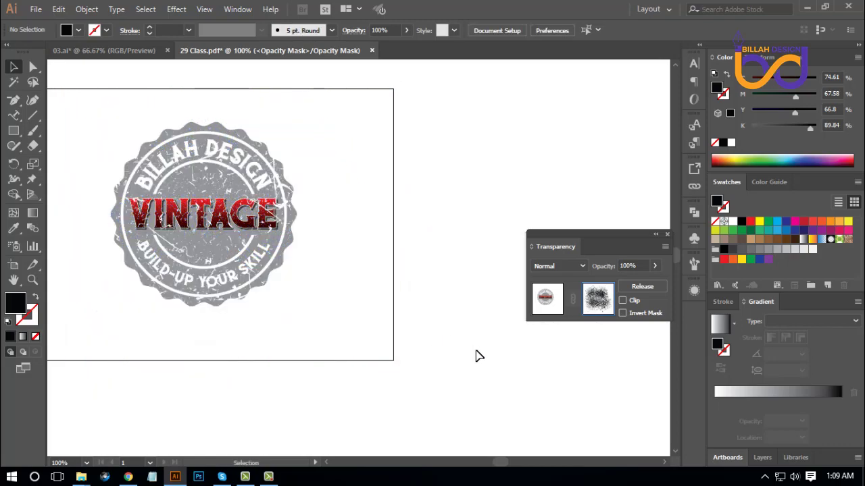
left_click_drag(351, 303, 322, 268)
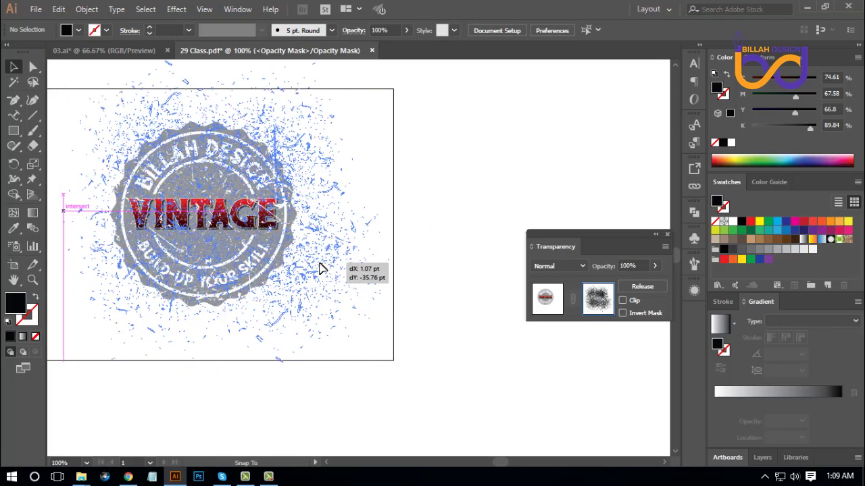
left_click_drag(436, 341, 442, 343)
left_click_drag(324, 263, 315, 252)
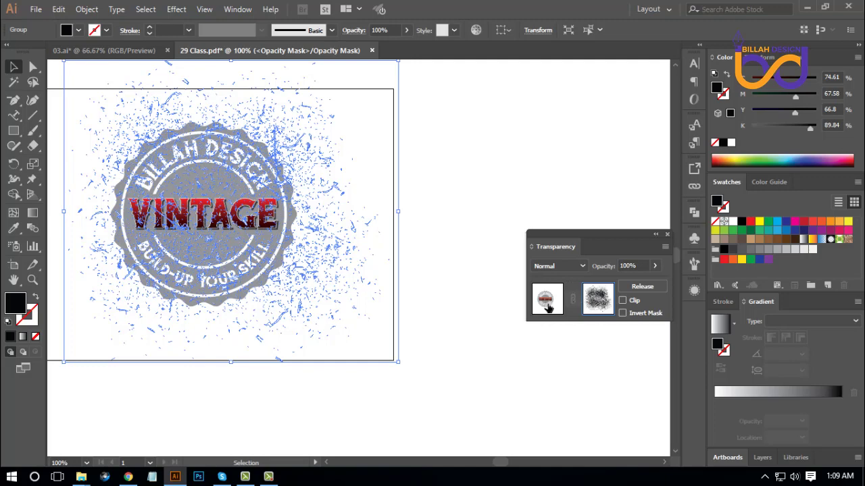
Step: Exit opacity-mask editing, dock the Transparency panel, deselect, and fit the artboard in the window
left_click(546, 299)
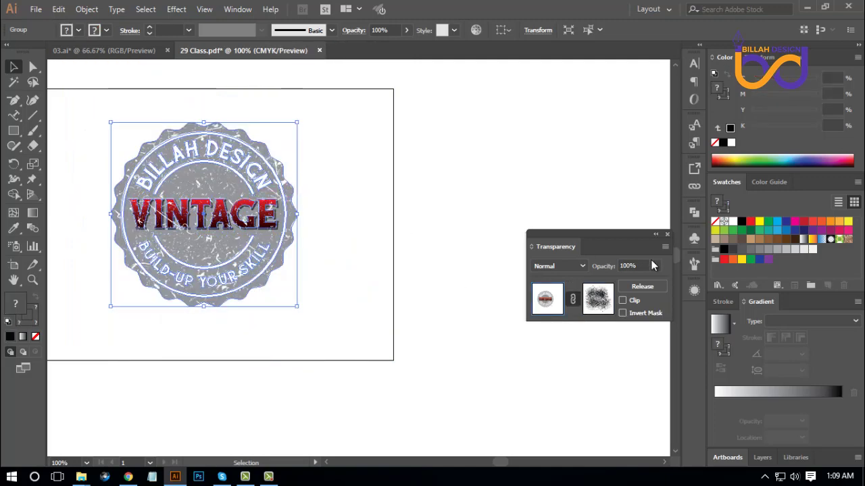
left_click_drag(635, 235, 694, 314)
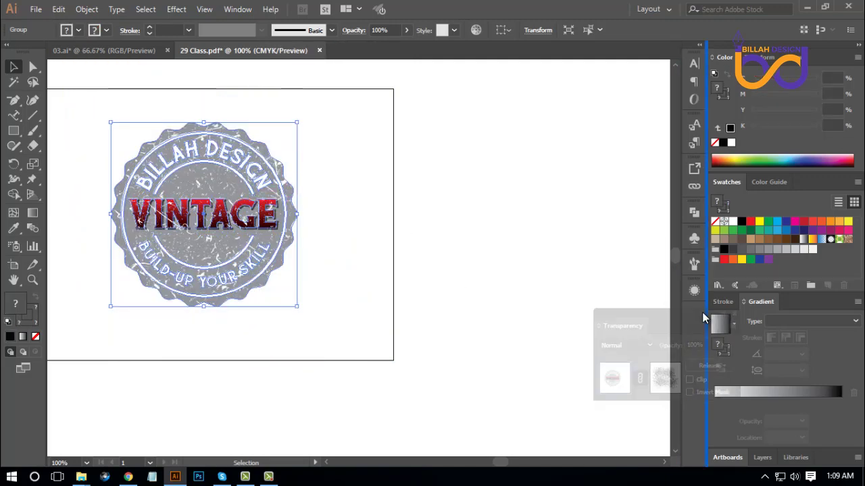
left_click(445, 306)
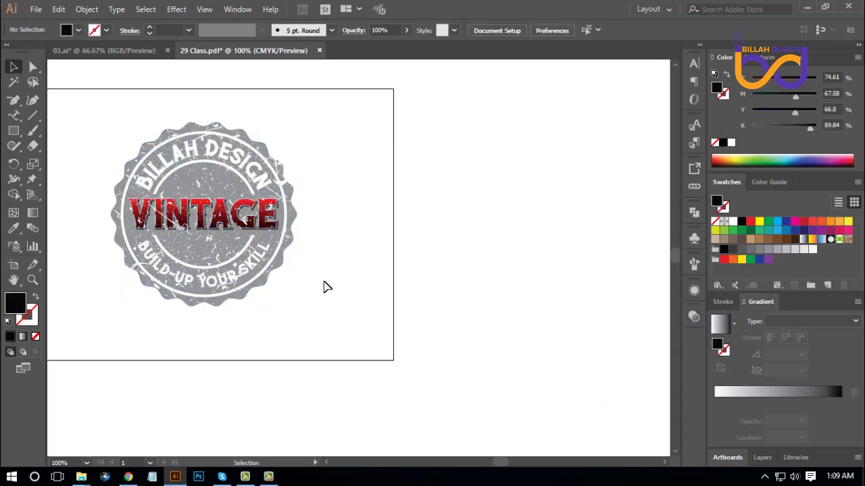
key("ctrl+0")
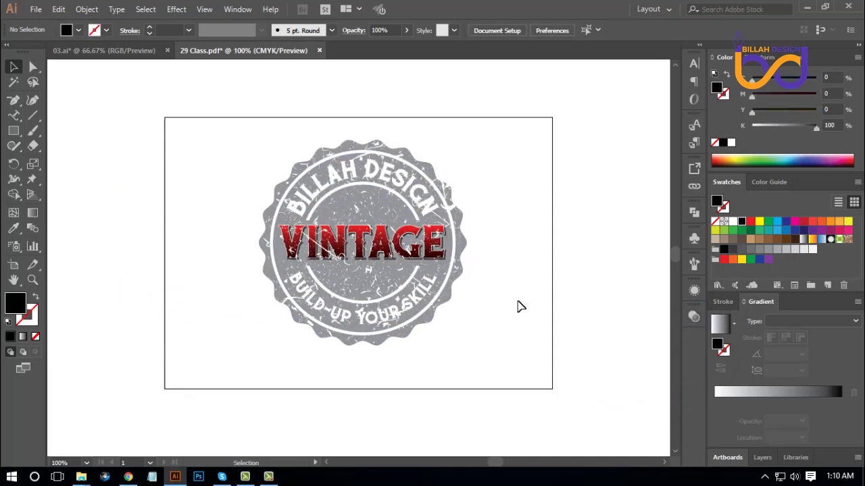